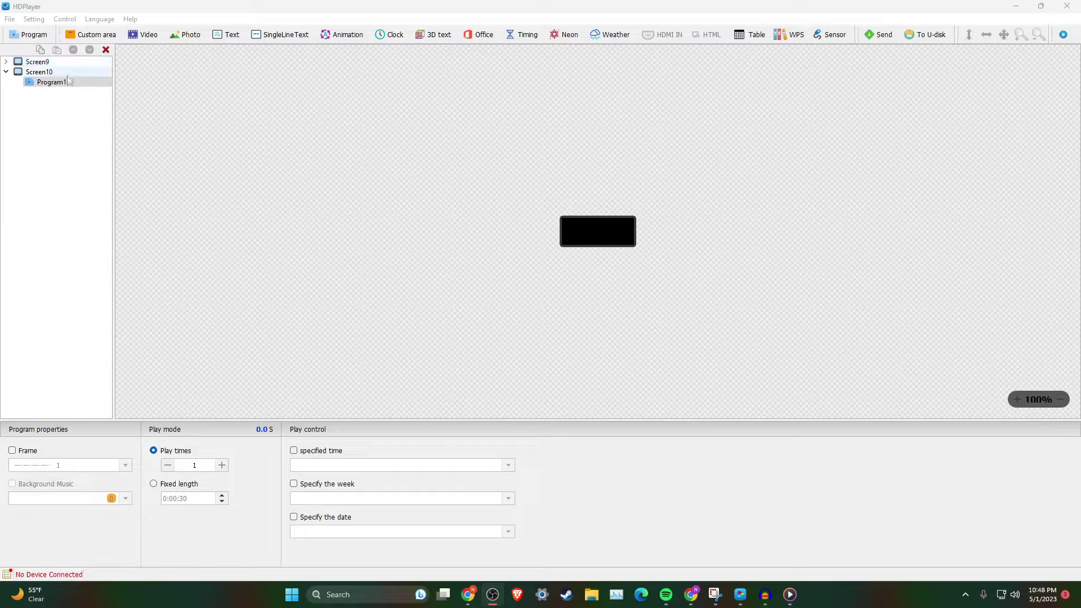
# Step: Start a new screen and set its device type to Dseries, model D16
pyautogui.click(10, 18)
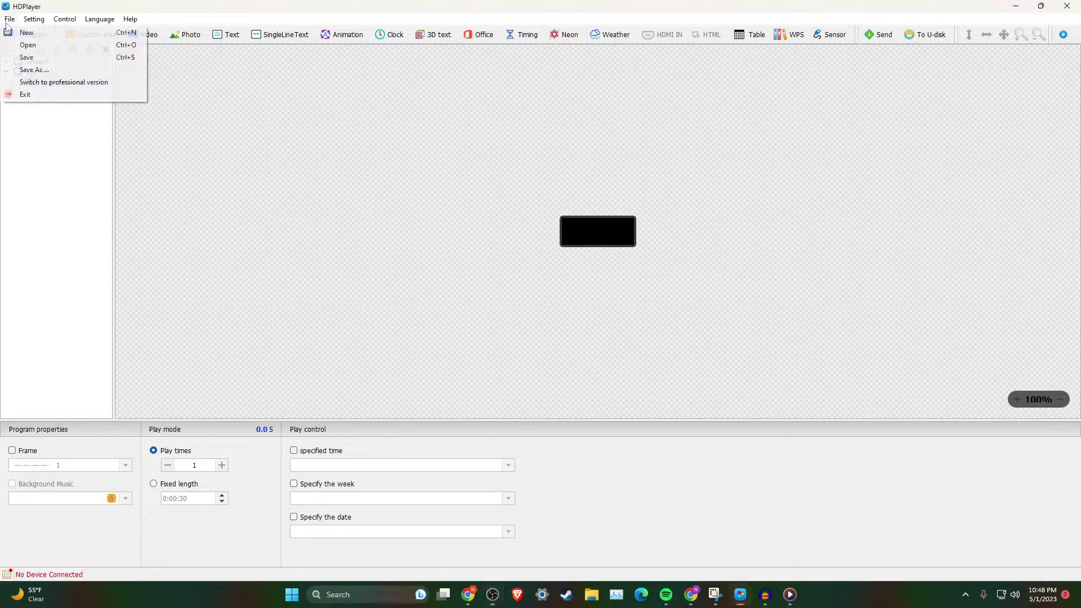
pyautogui.click(25, 32)
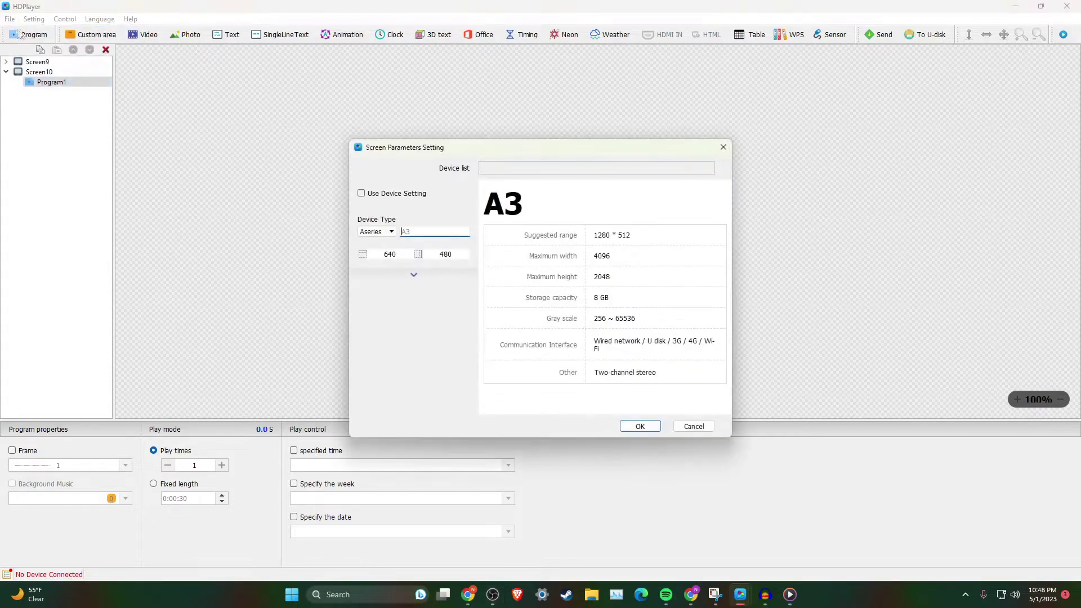
pyautogui.click(393, 234)
pyautogui.click(375, 267)
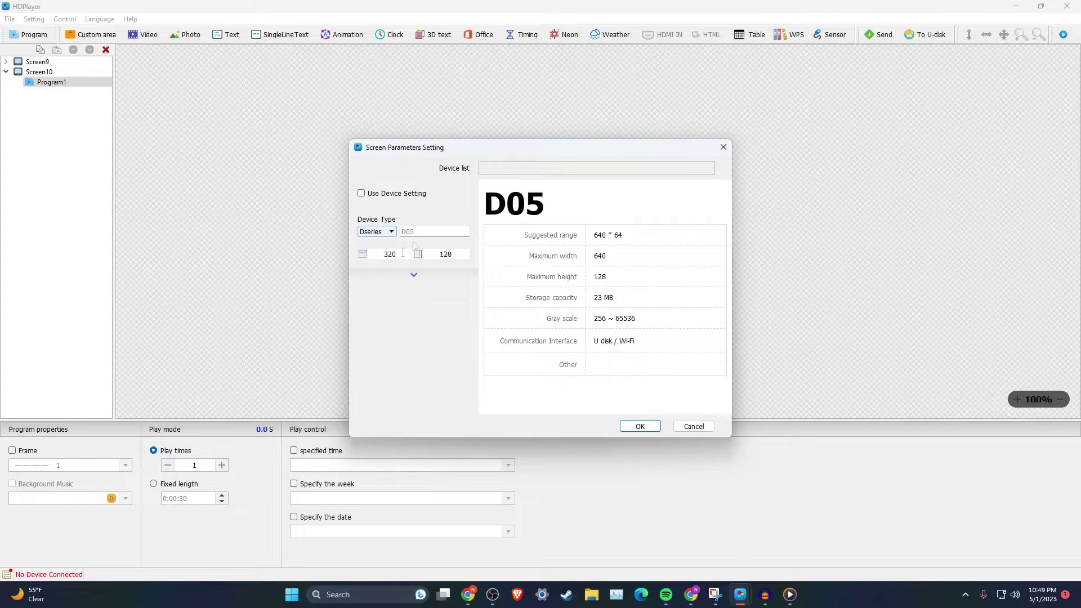
pyautogui.click(432, 232)
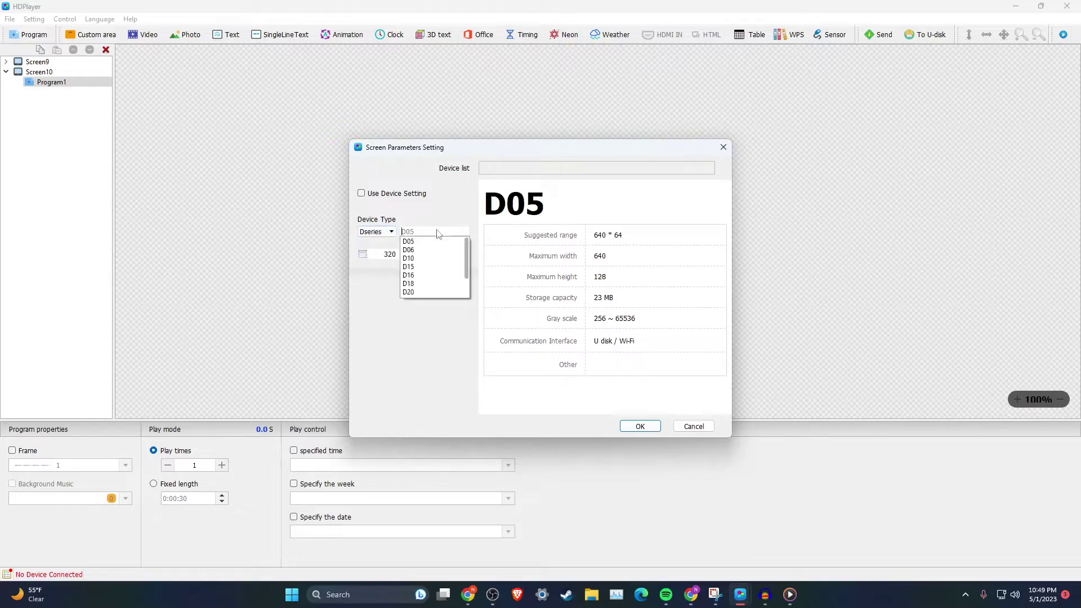
pyautogui.click(419, 276)
# Step: Set the new screen's size to 128 wide by 48 high and create it
pyautogui.moveTo(398, 254); pyautogui.dragTo(382, 252)
pyautogui.write('12')
pyautogui.doubleClick(467, 250)
pyautogui.write('48')
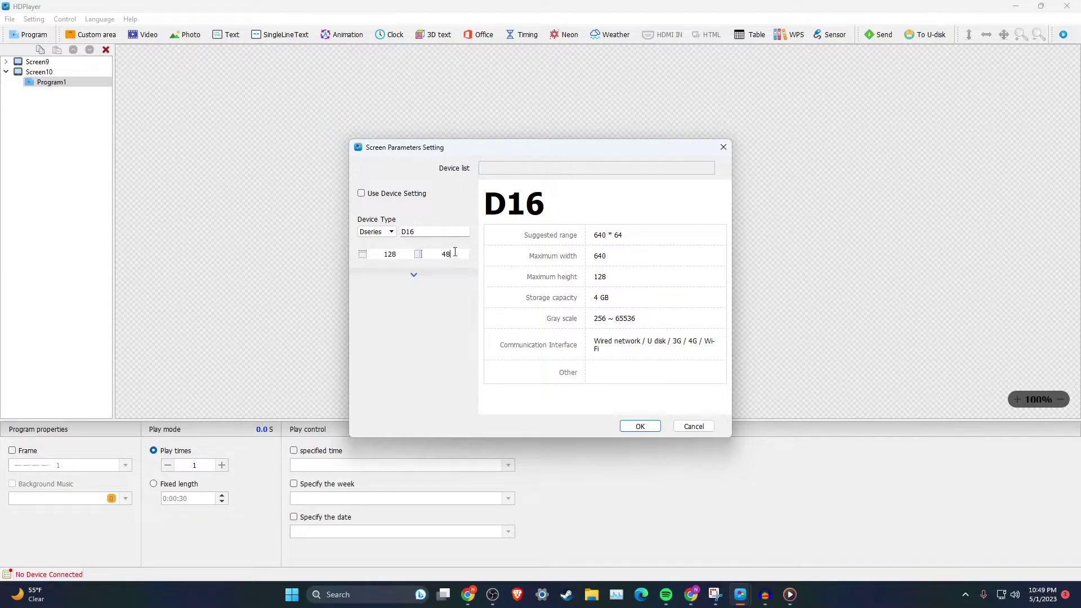
pyautogui.click(640, 427)
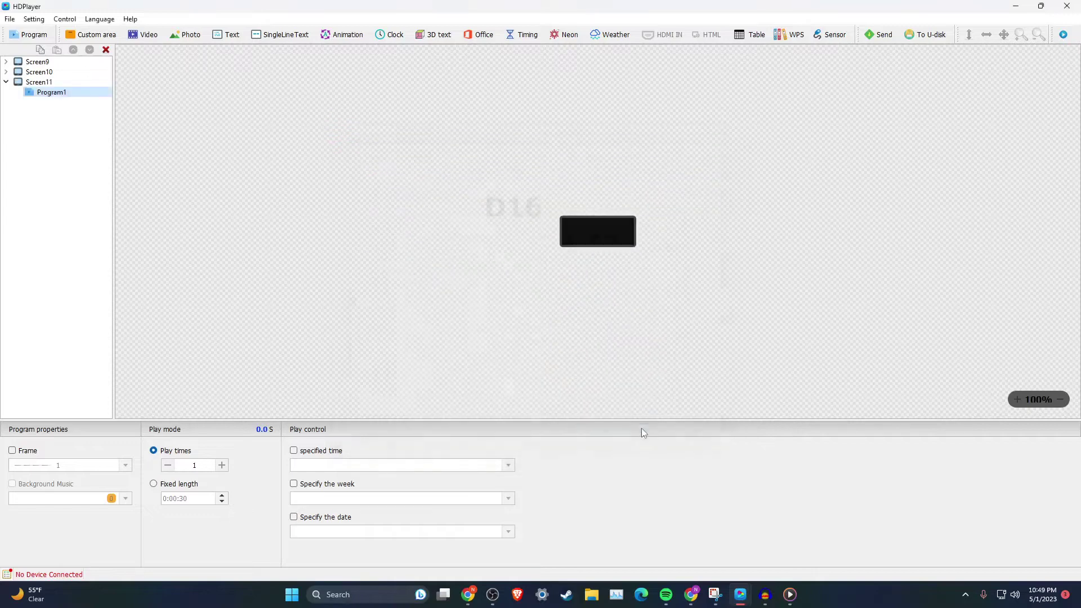
# Step: Add a photo area to the new screen's Program1 and stretch it to fill the whole display
pyautogui.click(70, 81)
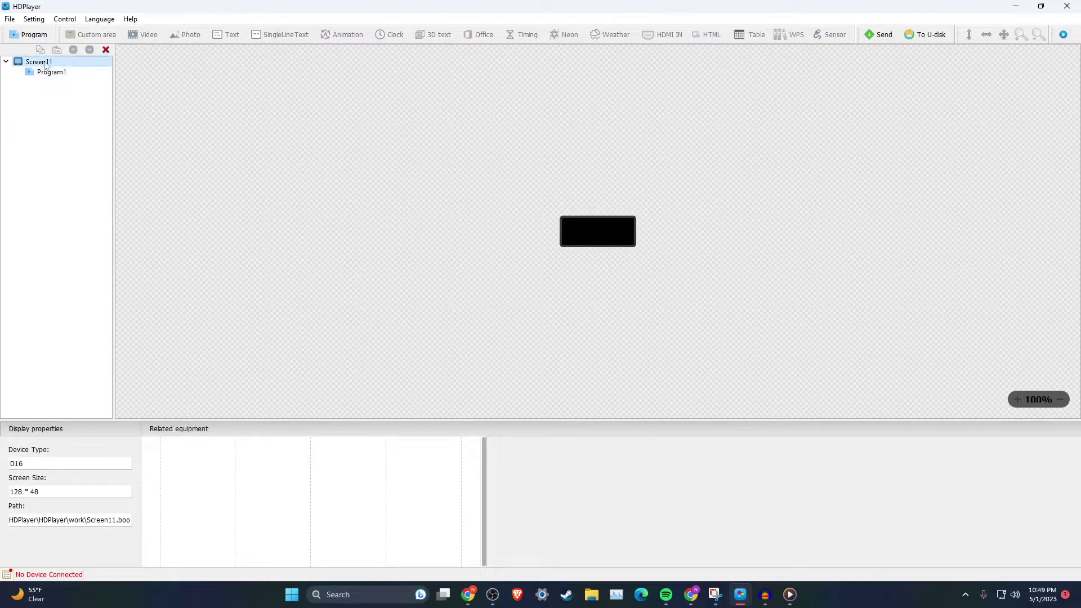
pyautogui.click(1018, 400)
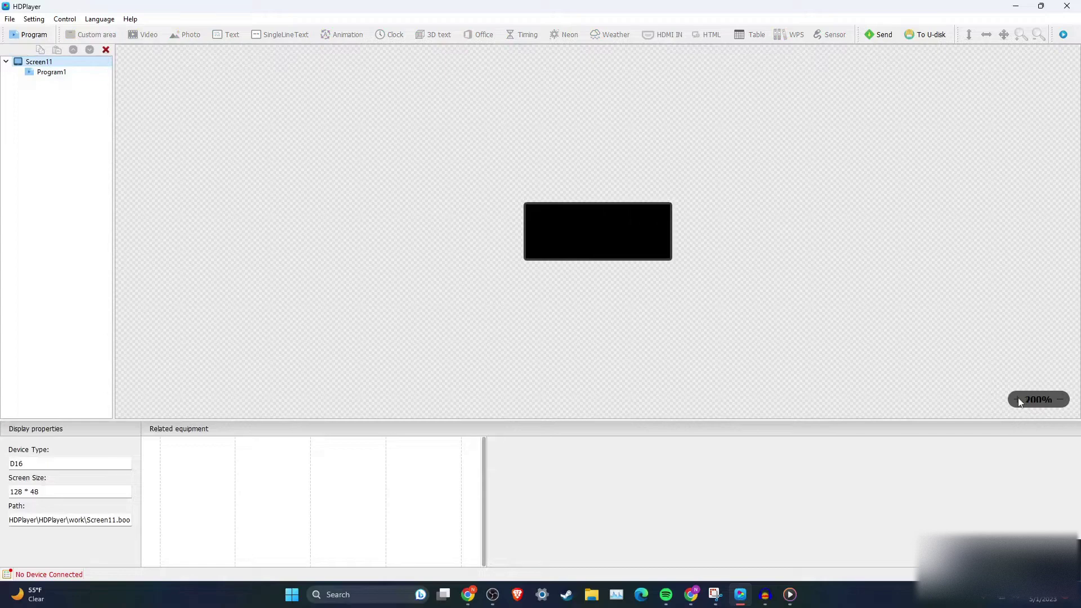
pyautogui.click(1018, 400)
pyautogui.click(1018, 399)
pyautogui.click(1017, 400)
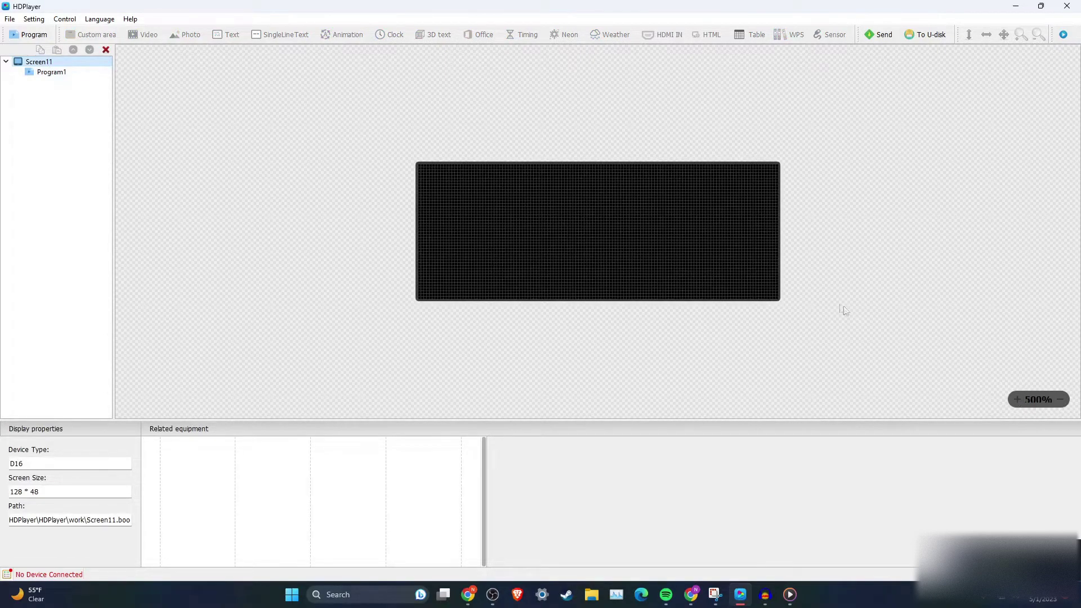
pyautogui.click(88, 73)
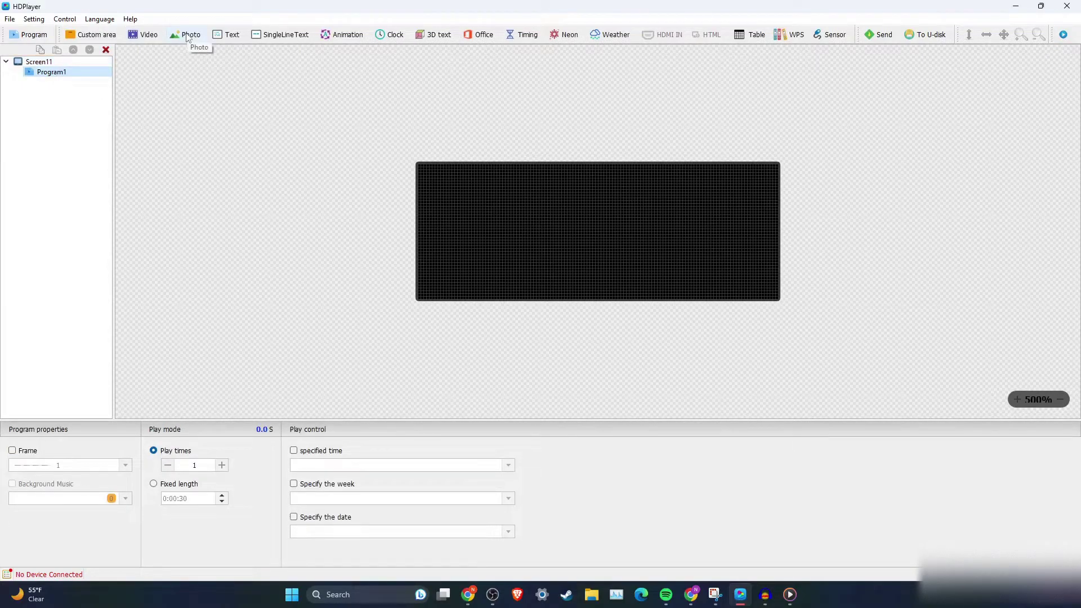
pyautogui.click(188, 35)
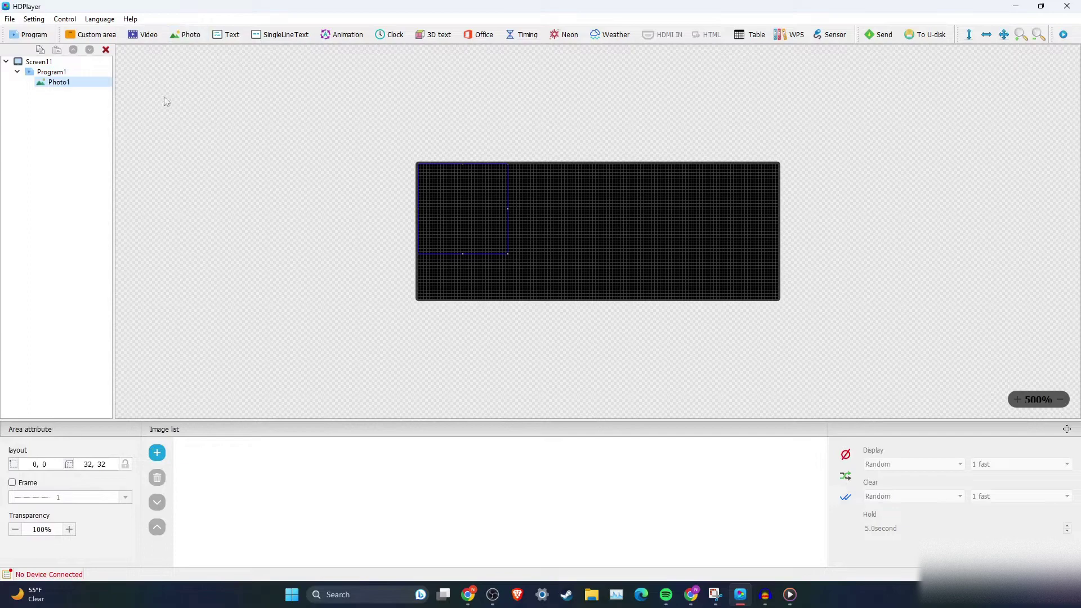
pyautogui.moveTo(507, 253); pyautogui.dragTo(517, 223)
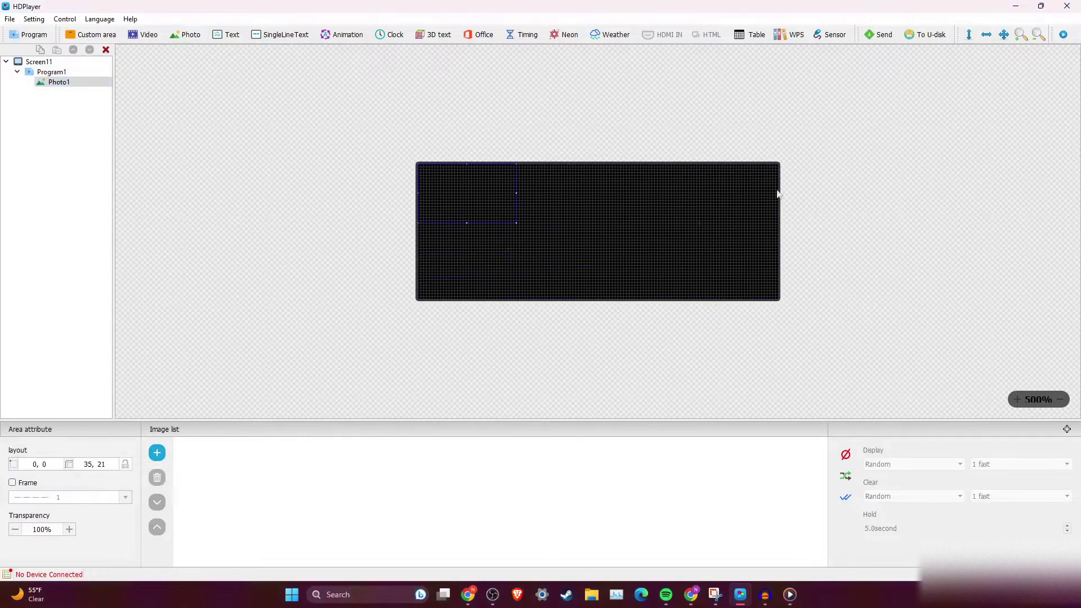
pyautogui.click(1005, 35)
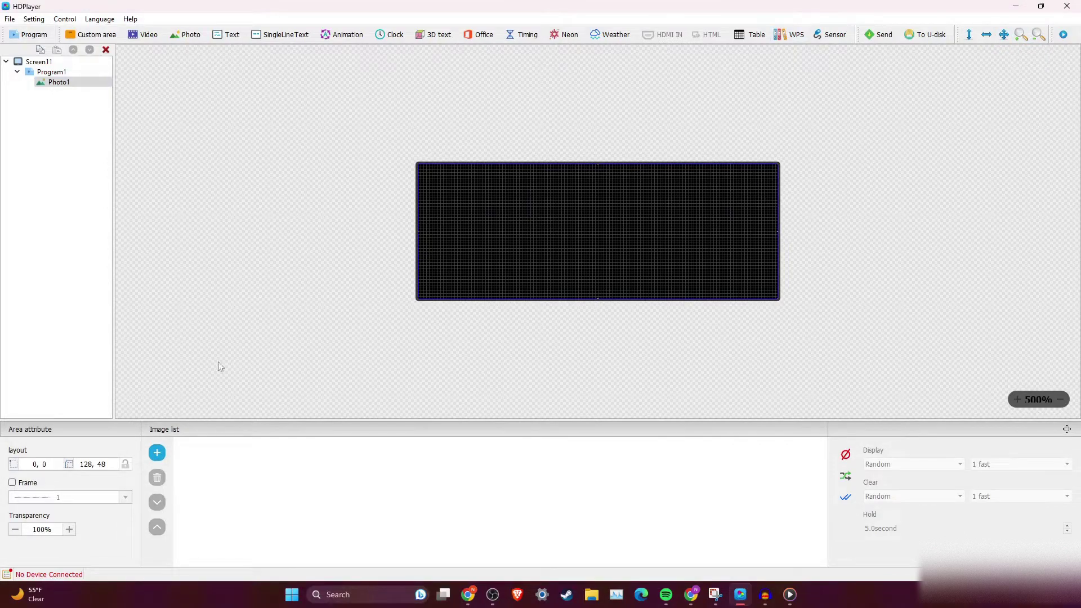
# Step: Start adding an image to the photo area and open the Backgrounds Static folder in Best LED Signs GFX Package
pyautogui.click(156, 454)
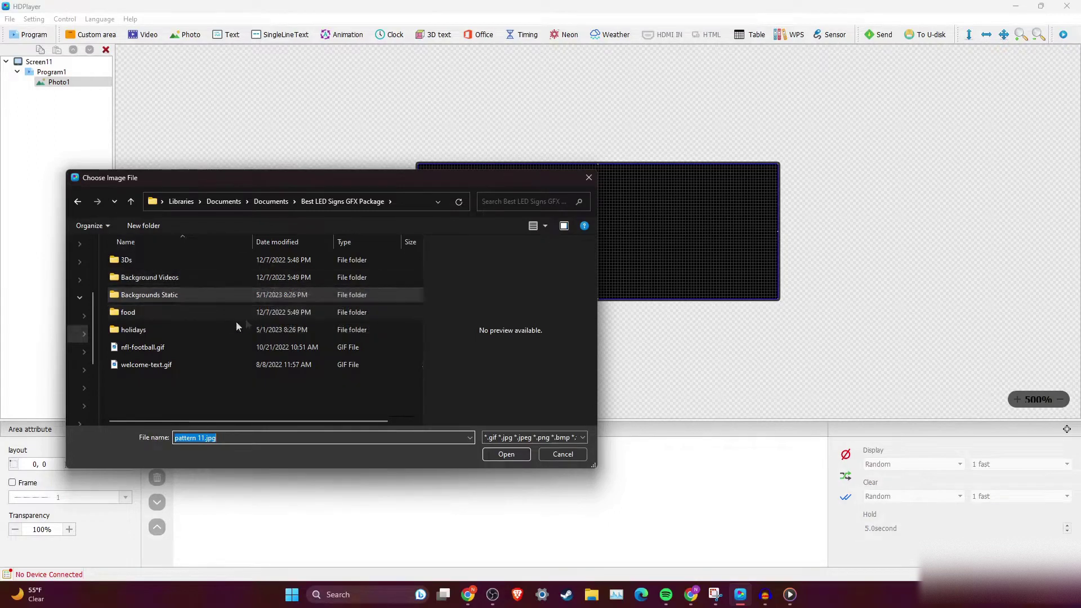
pyautogui.click(208, 293)
pyautogui.doubleClick(207, 292)
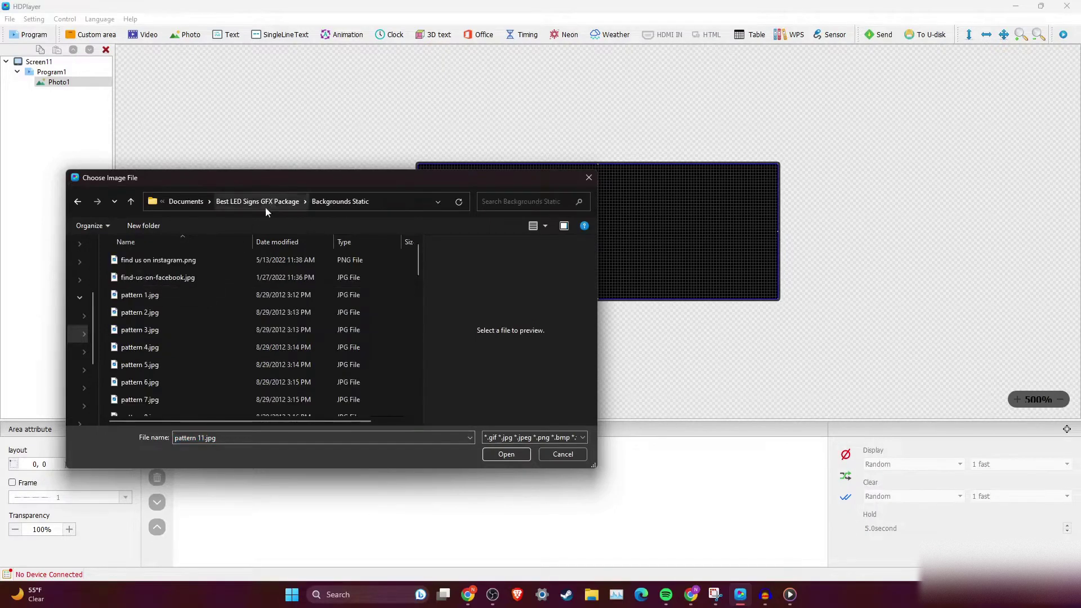
pyautogui.click(246, 207)
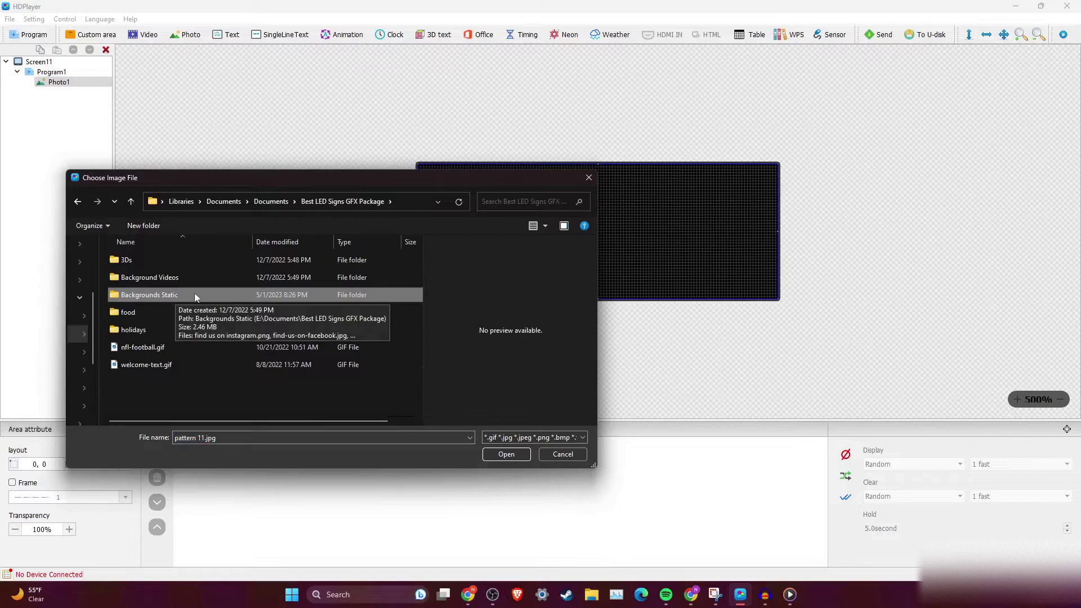
pyautogui.doubleClick(199, 295)
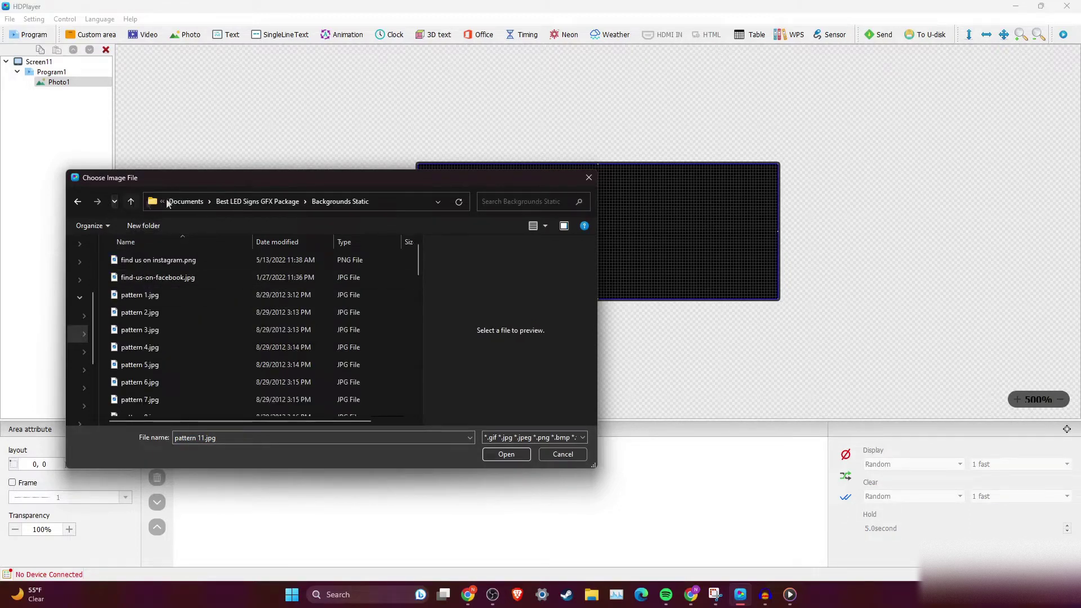
# Step: Show the background files as extra large icons and add pattern 21.jpg to the photo area
pyautogui.click(533, 226)
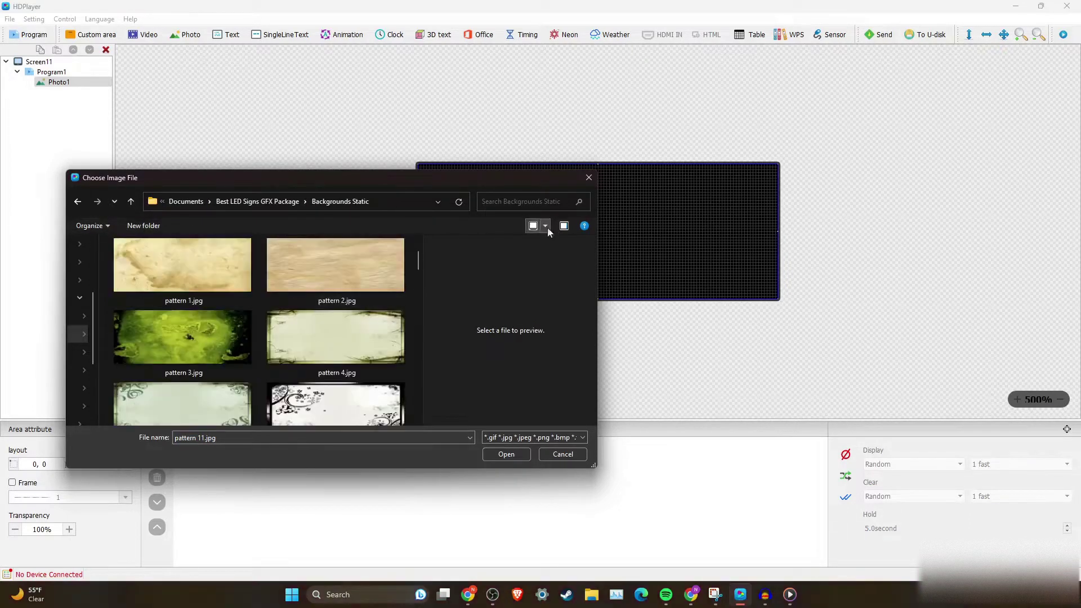
pyautogui.click(544, 226)
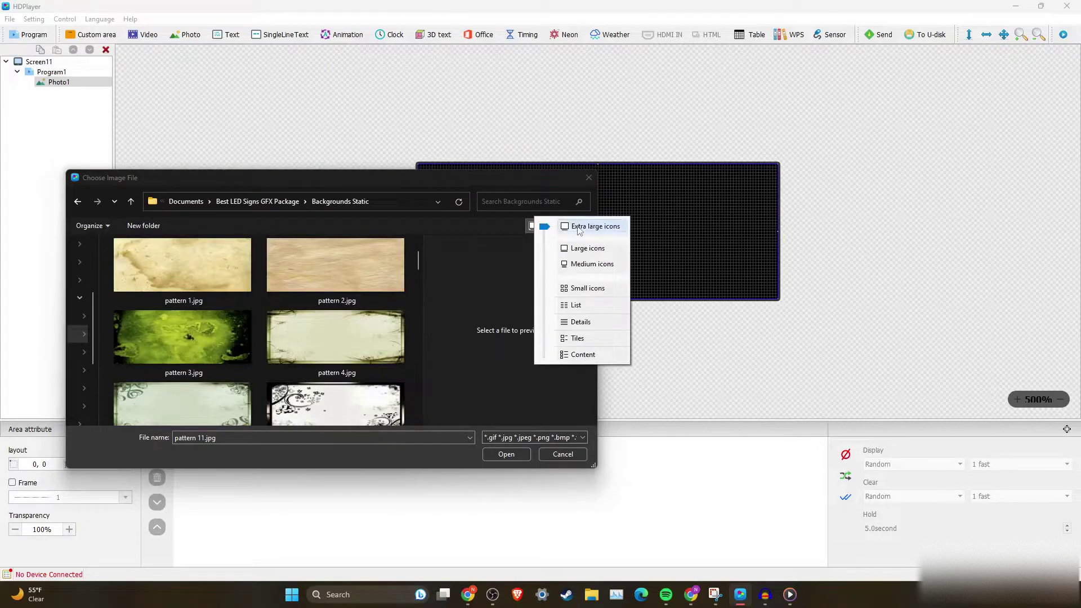
pyautogui.click(539, 228)
pyautogui.click(542, 226)
pyautogui.click(527, 230)
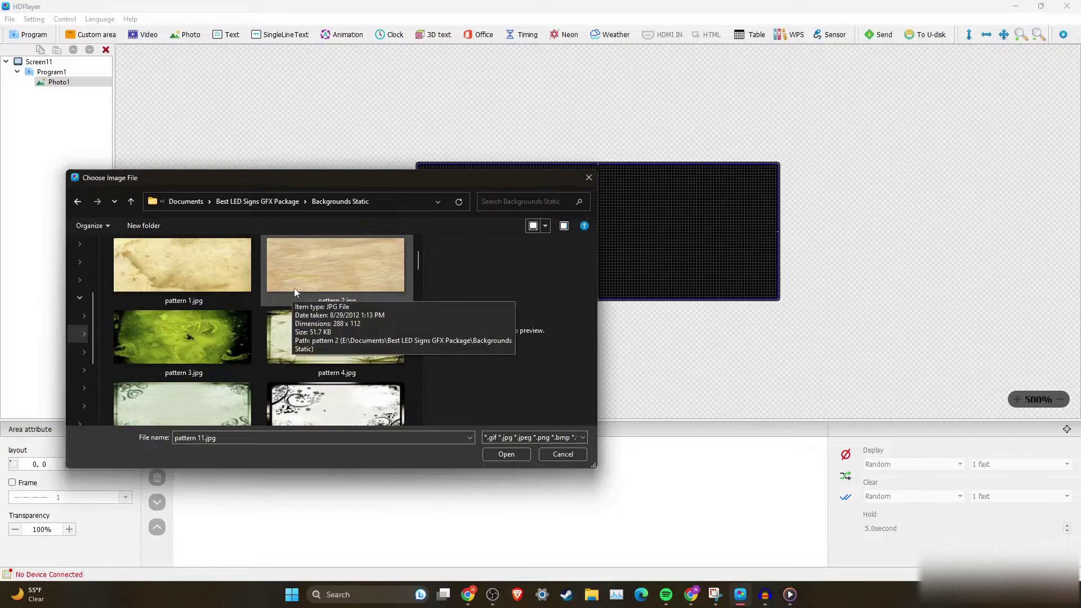
pyautogui.scroll(-6, 294, 292)
pyautogui.doubleClick(215, 323)
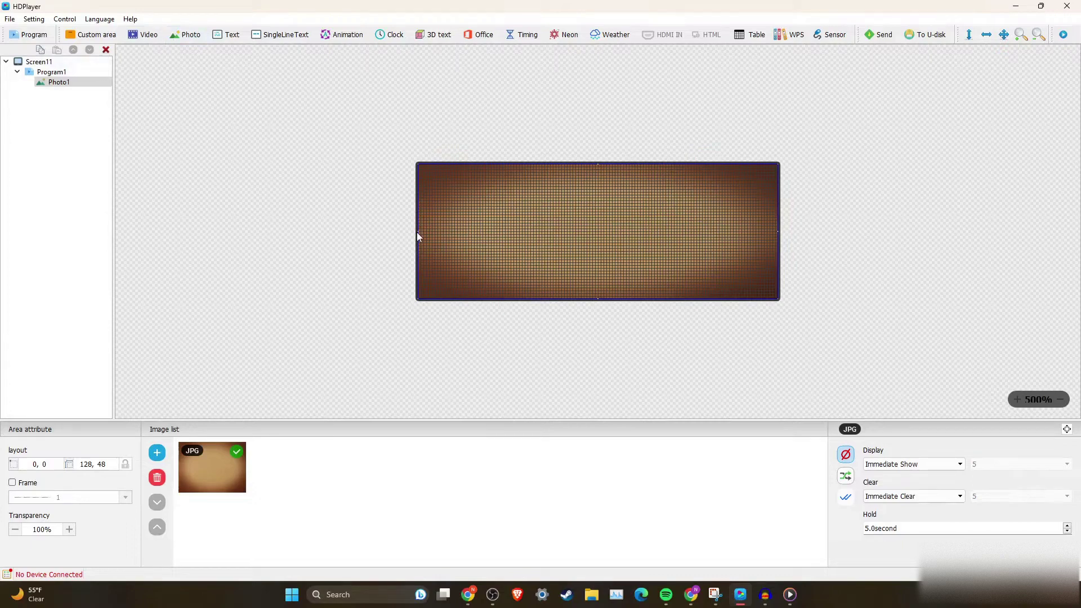
# Step: Narrow the photo area to about 43 × 48 and move it to the display's left edge
pyautogui.moveTo(418, 232); pyautogui.dragTo(659, 234)
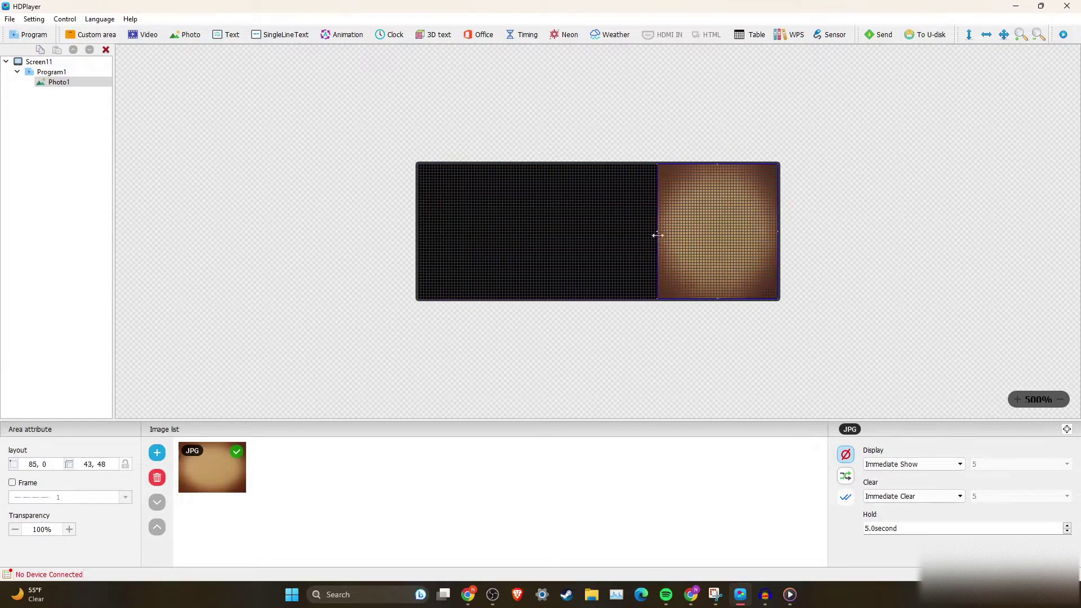
pyautogui.moveTo(743, 232); pyautogui.dragTo(464, 226)
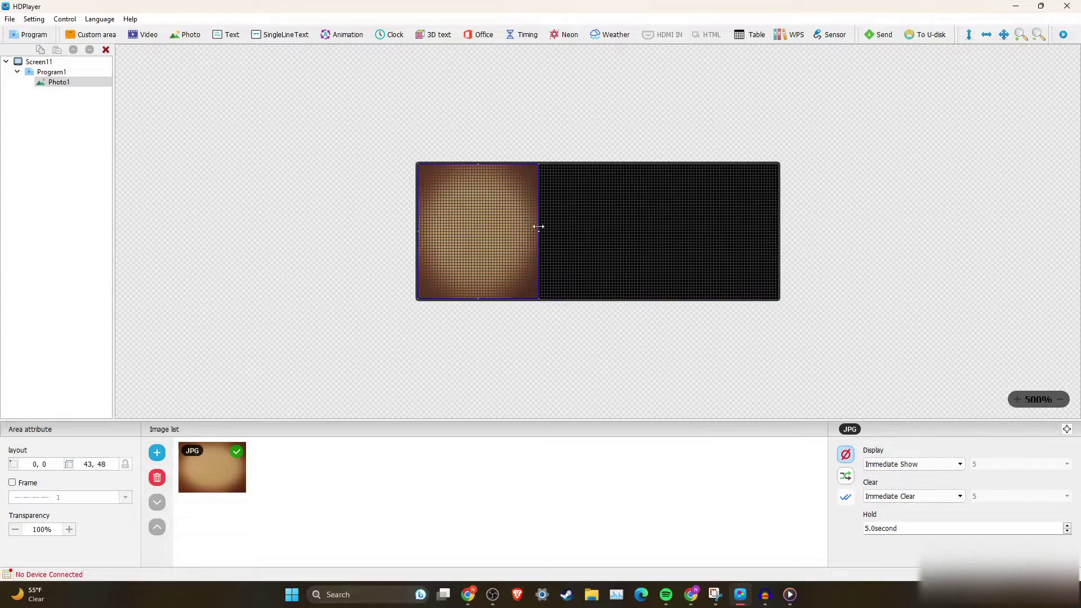
# Step: Add a second photo area with the dark cobblestone background, sized about 71 × 32, in the display's upper right corner
pyautogui.click(192, 36)
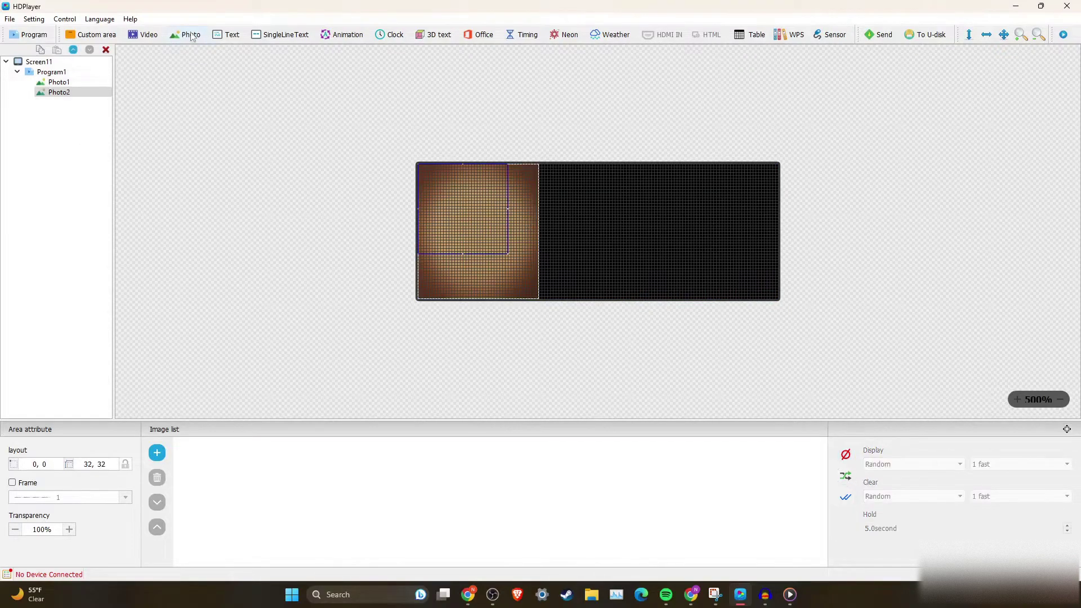
pyautogui.click(157, 452)
pyautogui.scroll(-3, 314, 332)
pyautogui.scroll(-5, 314, 332)
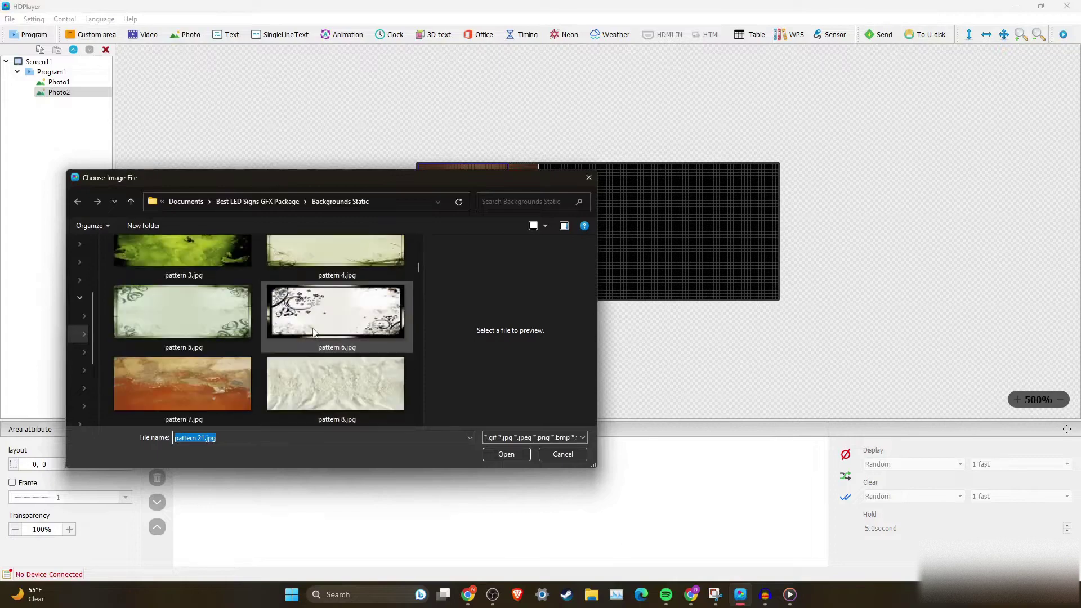
pyautogui.doubleClick(313, 328)
pyautogui.moveTo(488, 186); pyautogui.dragTo(716, 194)
pyautogui.moveTo(646, 218); pyautogui.dragTo(536, 217)
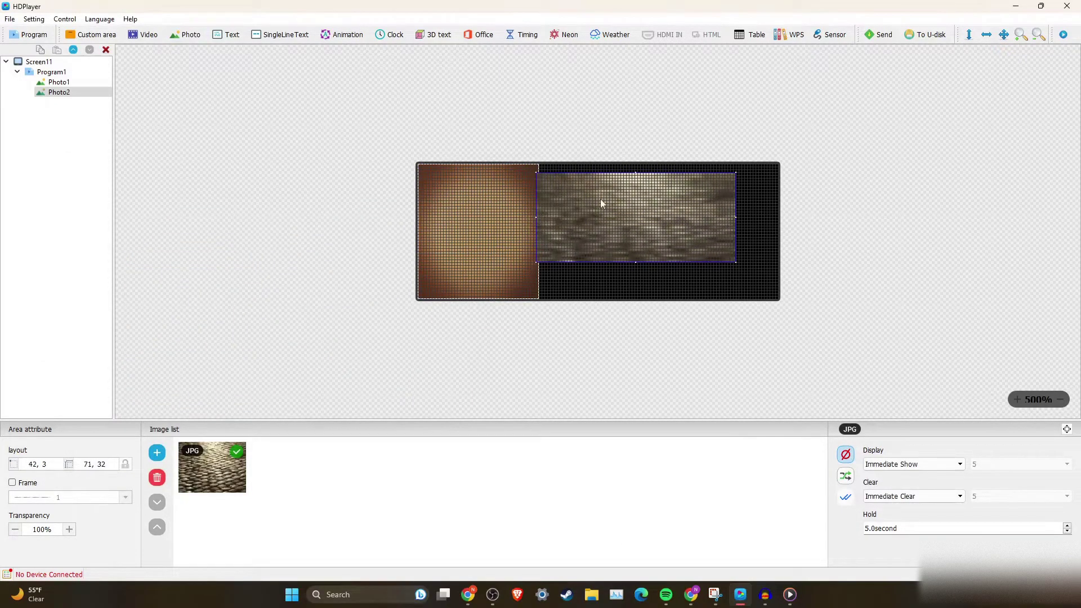
pyautogui.moveTo(603, 201); pyautogui.dragTo(646, 193)
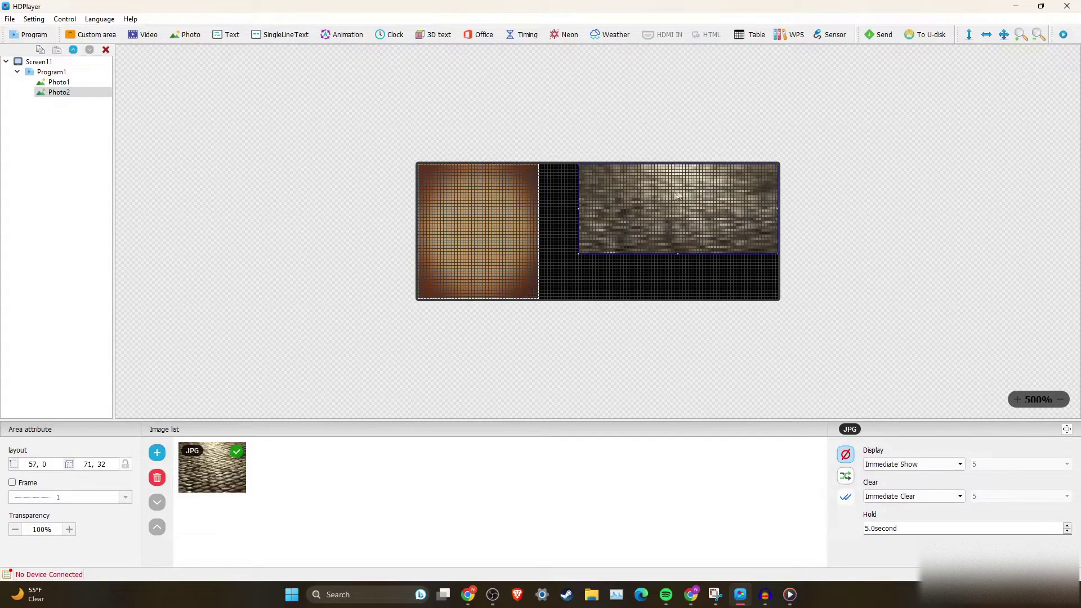
# Step: Delete the second photo area and widen the first one back across the full display
pyautogui.click(73, 92)
pyautogui.click(71, 82)
pyautogui.click(71, 92)
pyautogui.click(105, 50)
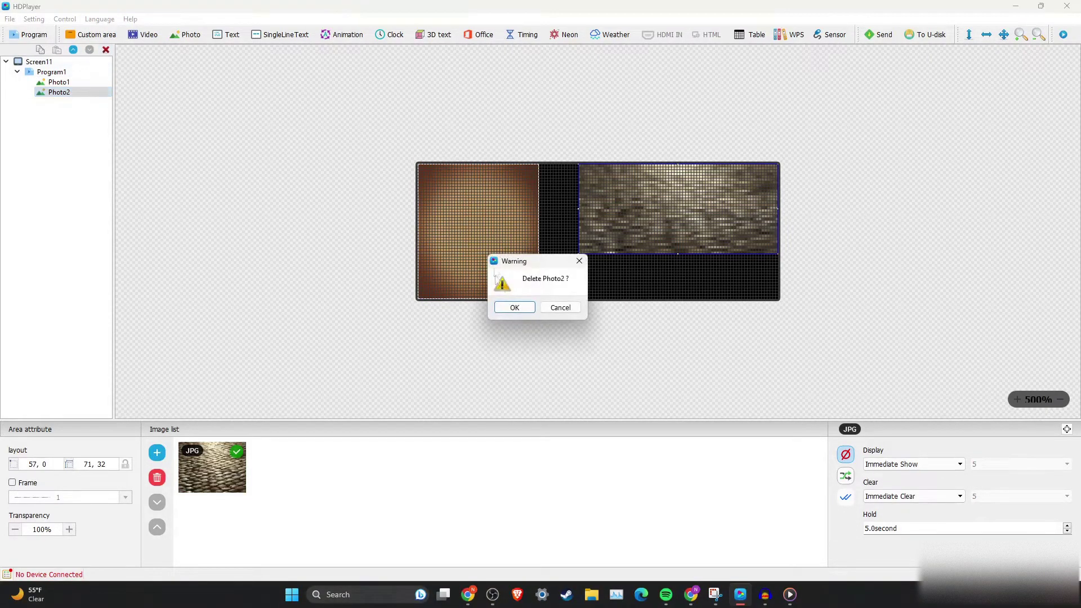
pyautogui.click(514, 306)
pyautogui.moveTo(537, 232); pyautogui.dragTo(852, 254)
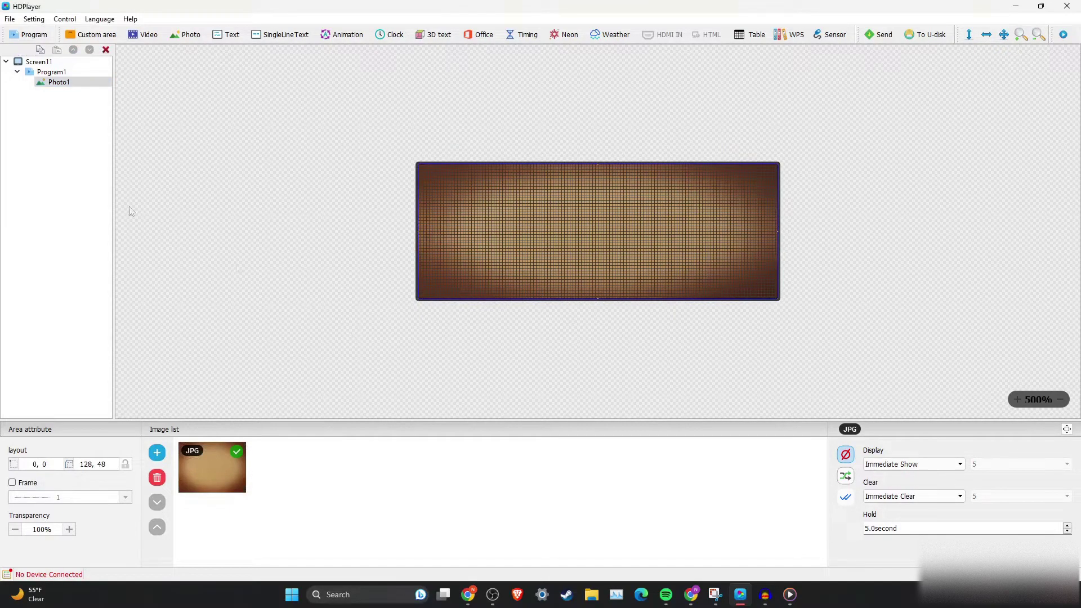
# Step: Add a text area to the program and set its font to Bahnschrift Condensed
pyautogui.click(228, 35)
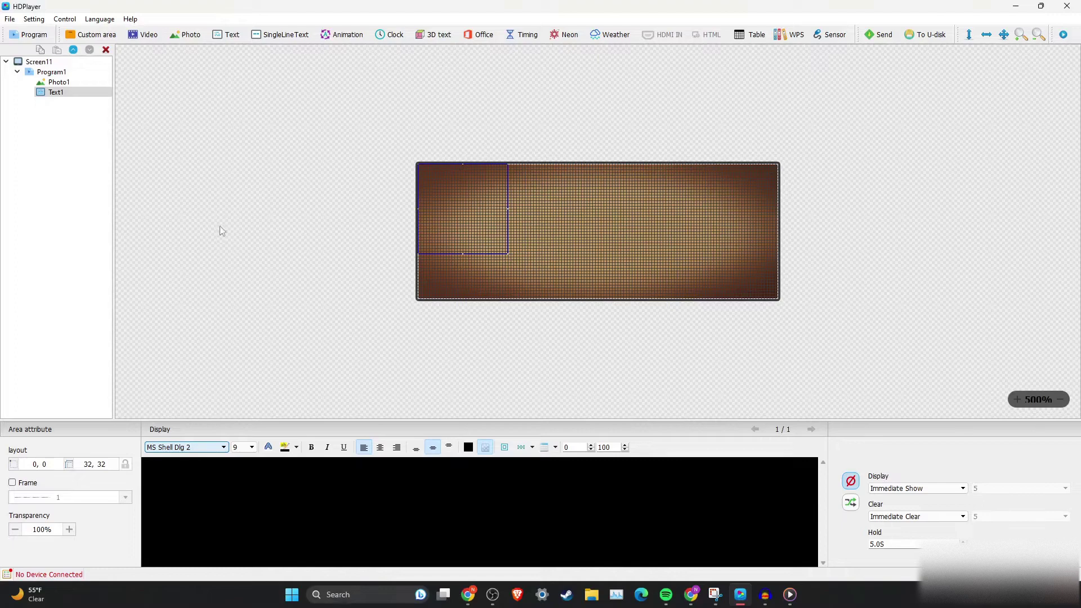
pyautogui.click(219, 447)
pyautogui.scroll(12, 224, 471)
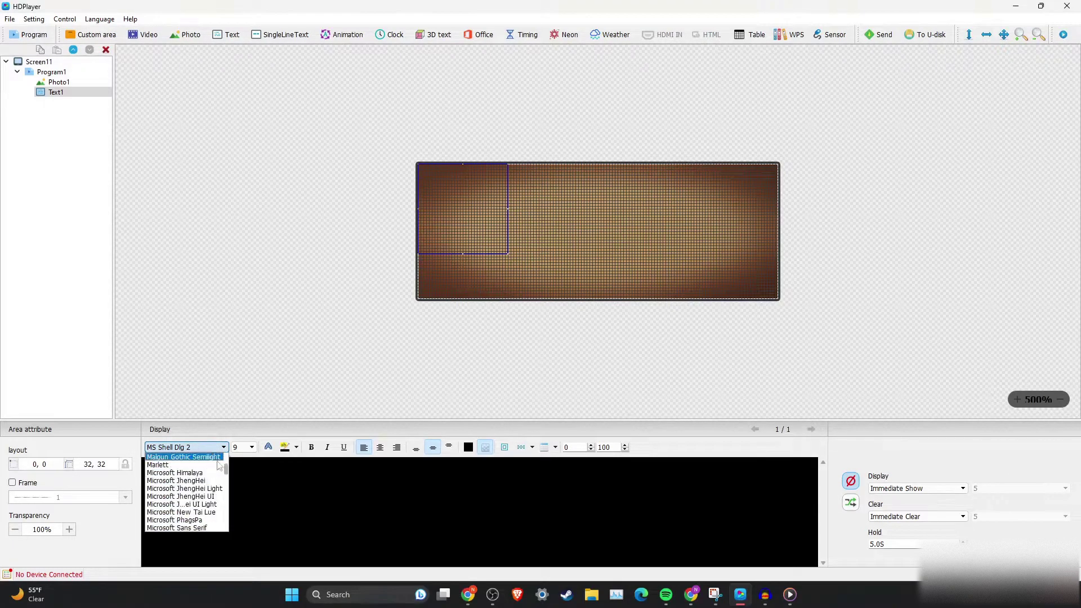
pyautogui.scroll(6, 224, 472)
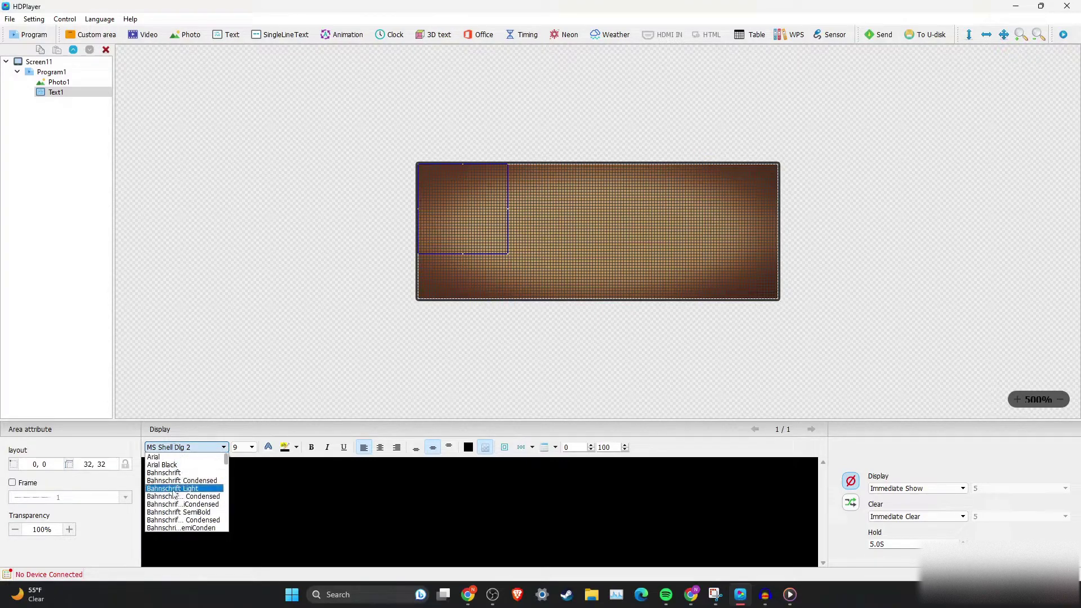
pyautogui.click(213, 481)
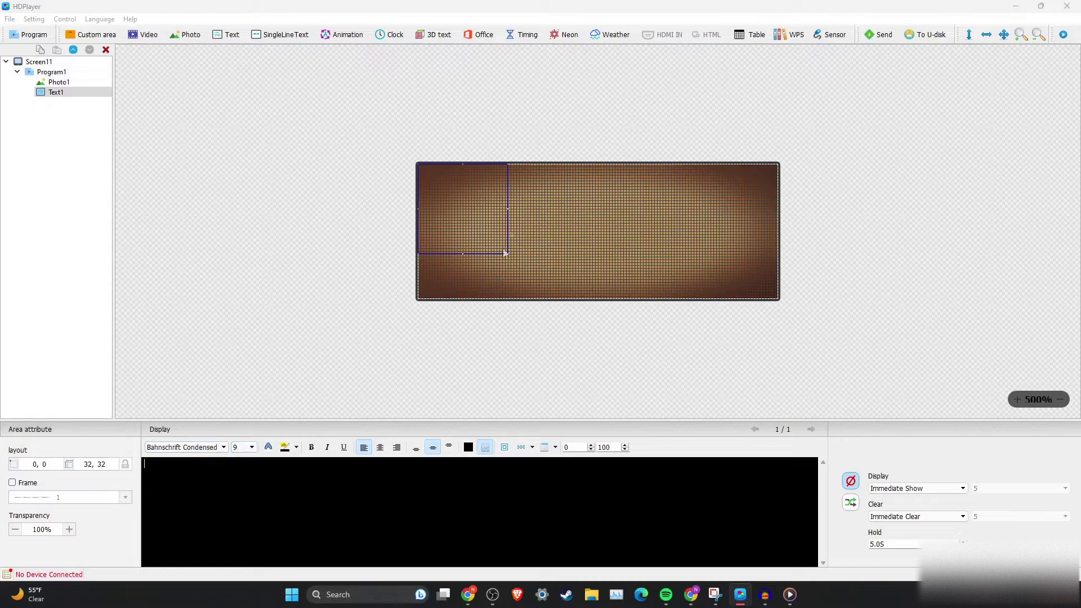
# Step: Stretch the text area to fill the display and enter the text "BIG SALE"
pyautogui.click(1003, 36)
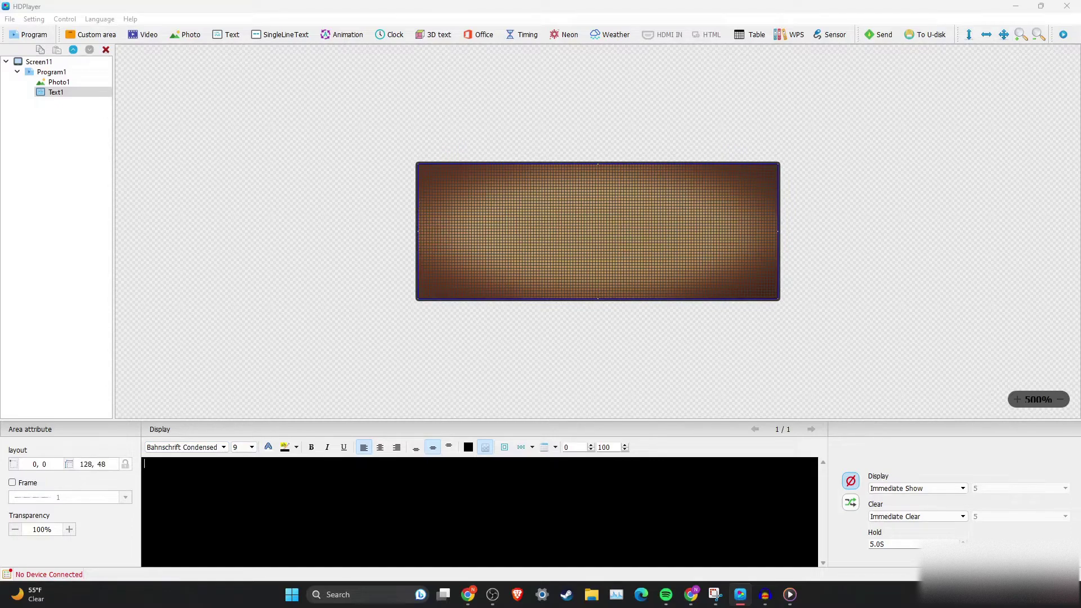
pyautogui.write('BIG SALE')
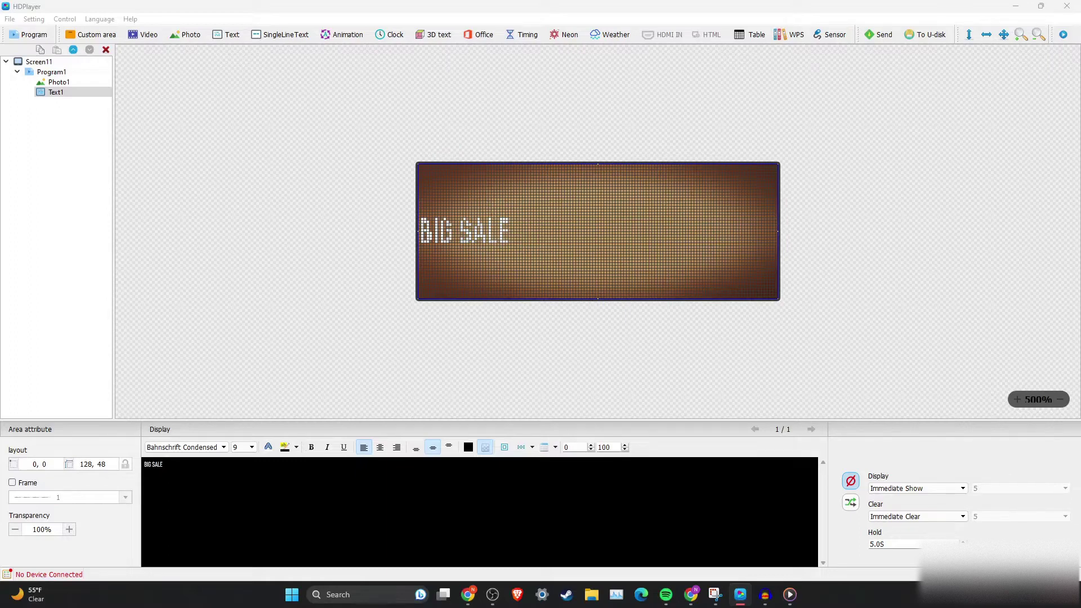
# Step: Centre the BIG SALE text horizontally and set its font size to 20
pyautogui.moveTo(163, 464); pyautogui.dragTo(131, 465)
pyautogui.click(380, 448)
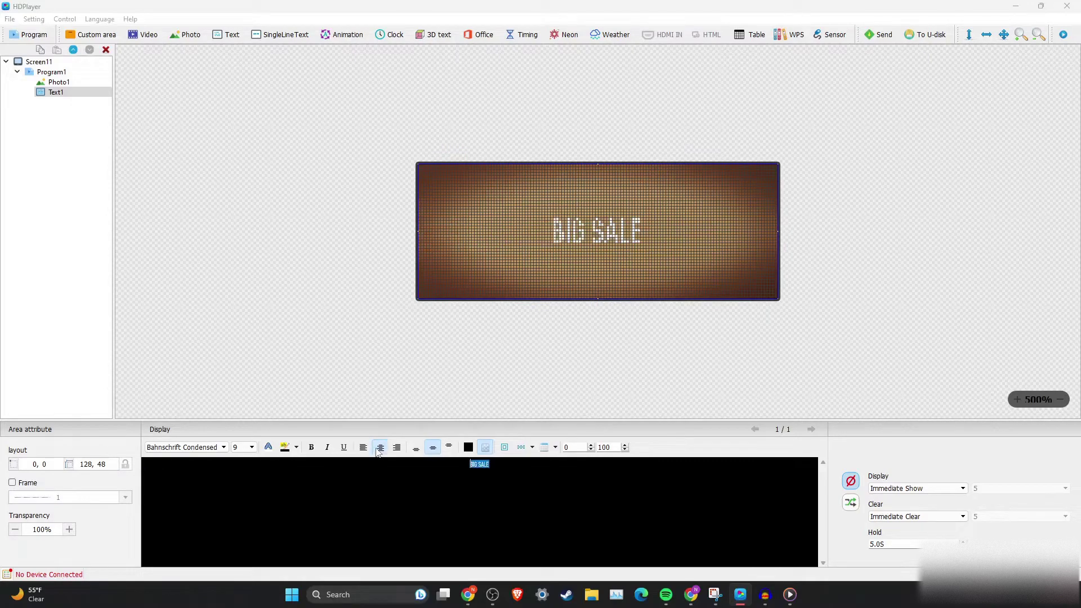
pyautogui.click(239, 449)
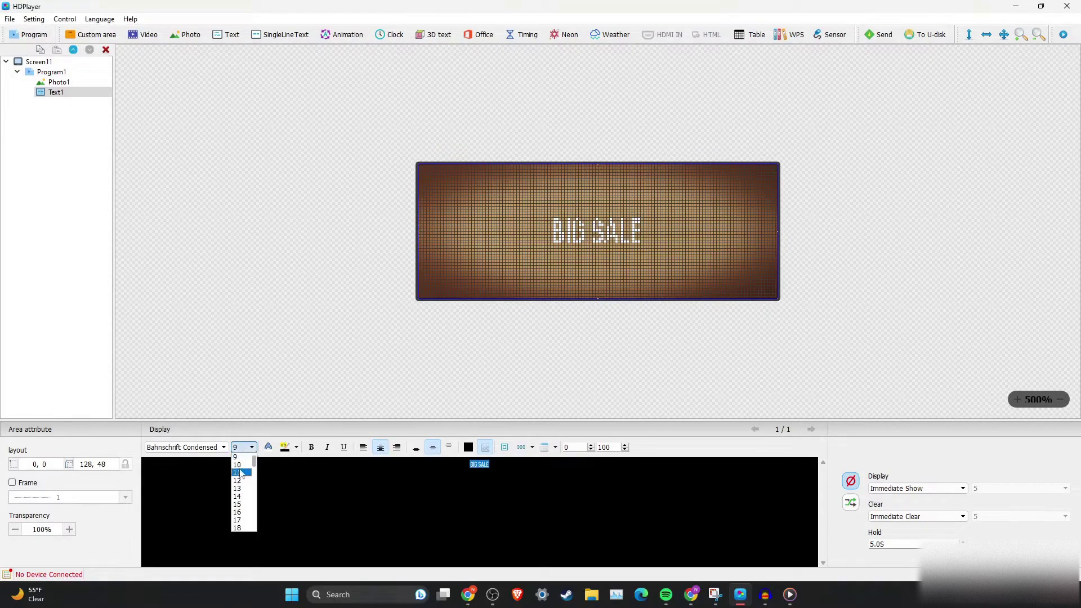
pyautogui.scroll(-1, 240, 513)
pyautogui.click(237, 520)
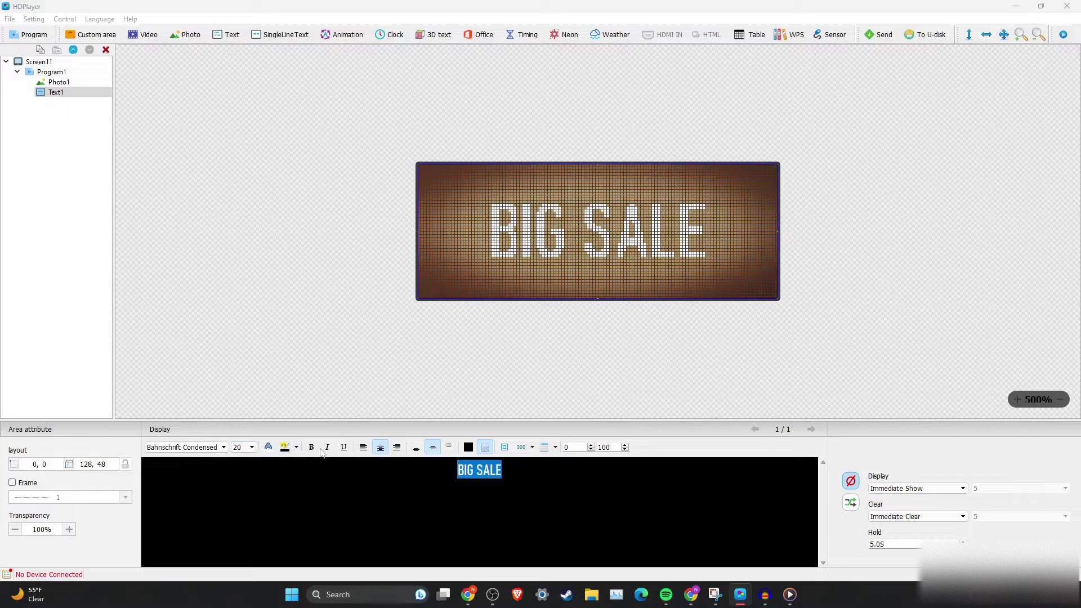
# Step: Colour the BIG SALE text a slightly darkened cyan based on #69f8ff
pyautogui.click(268, 449)
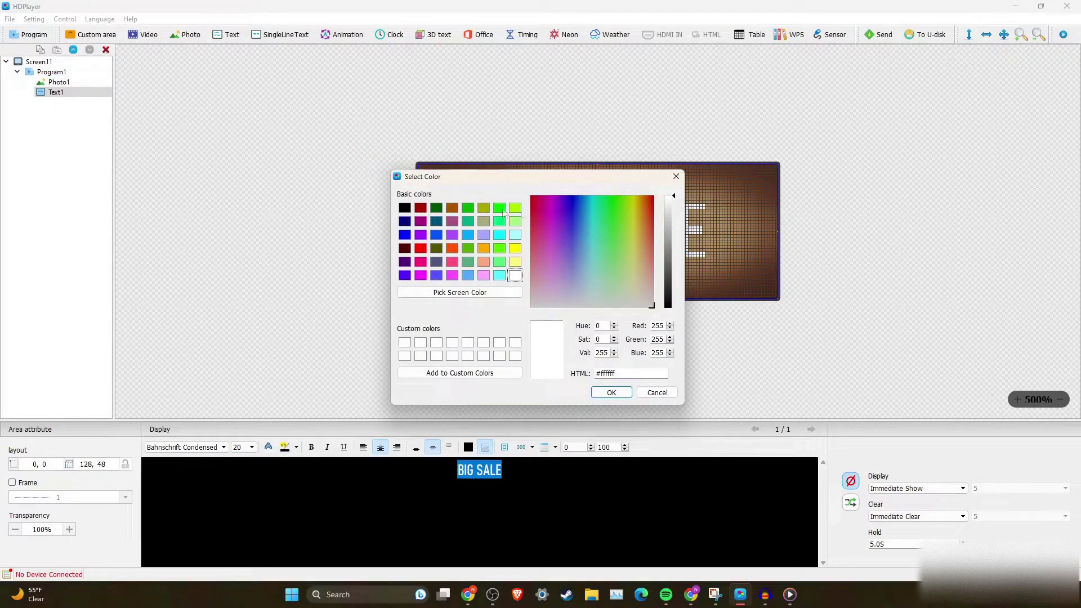
pyautogui.click(452, 221)
pyautogui.click(436, 249)
pyautogui.click(500, 221)
pyautogui.click(420, 235)
pyautogui.moveTo(572, 219); pyautogui.dragTo(590, 242)
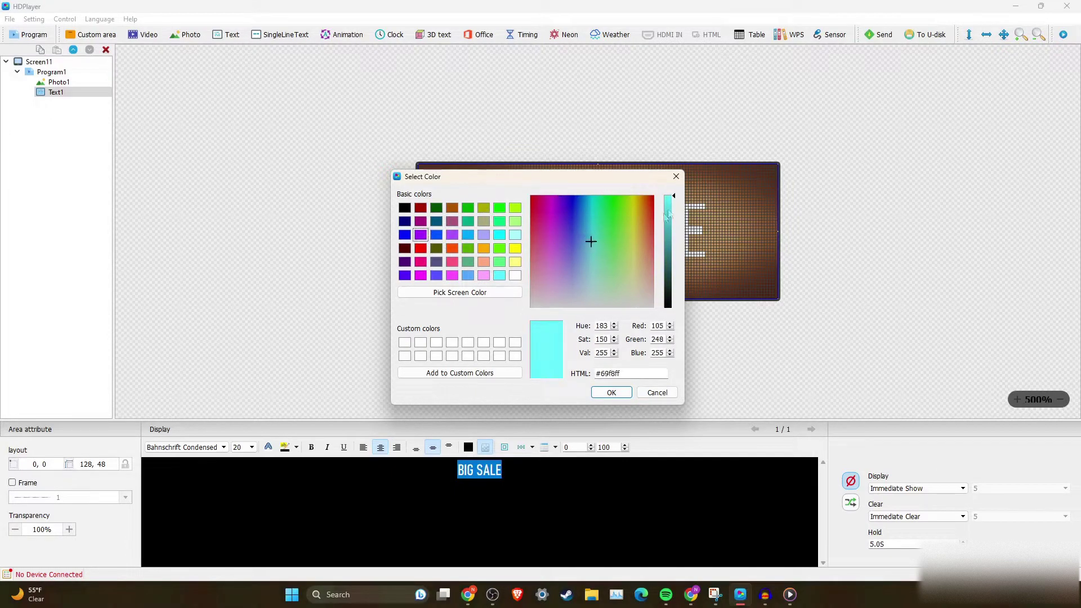
pyautogui.moveTo(676, 198); pyautogui.dragTo(663, 227)
pyautogui.click(613, 393)
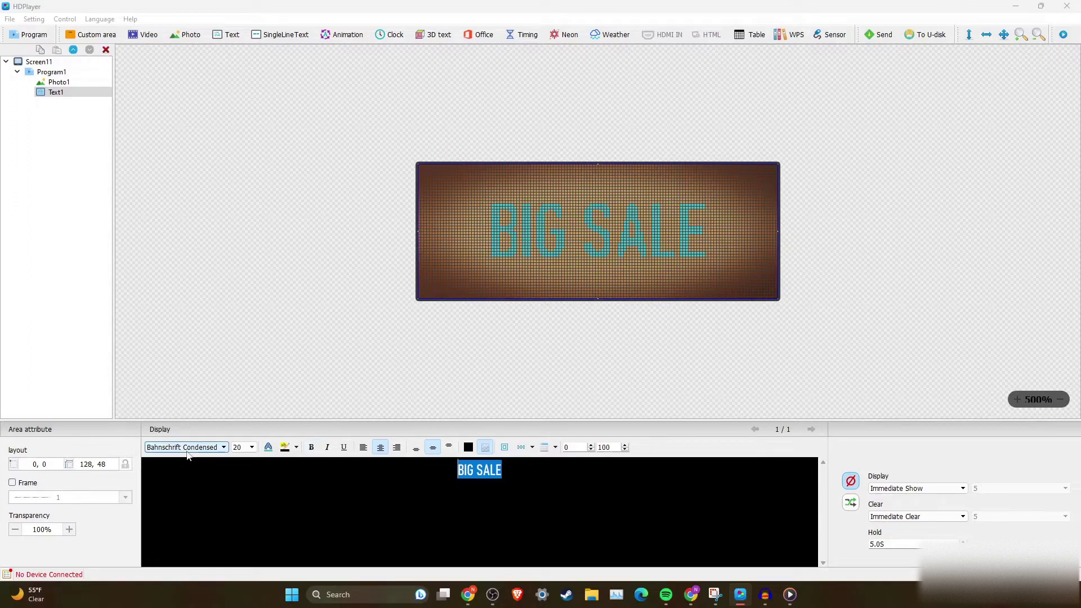
# Step: Make the BIG SALE text bold, and try italic and underline on it, switching both off again
pyautogui.click(311, 449)
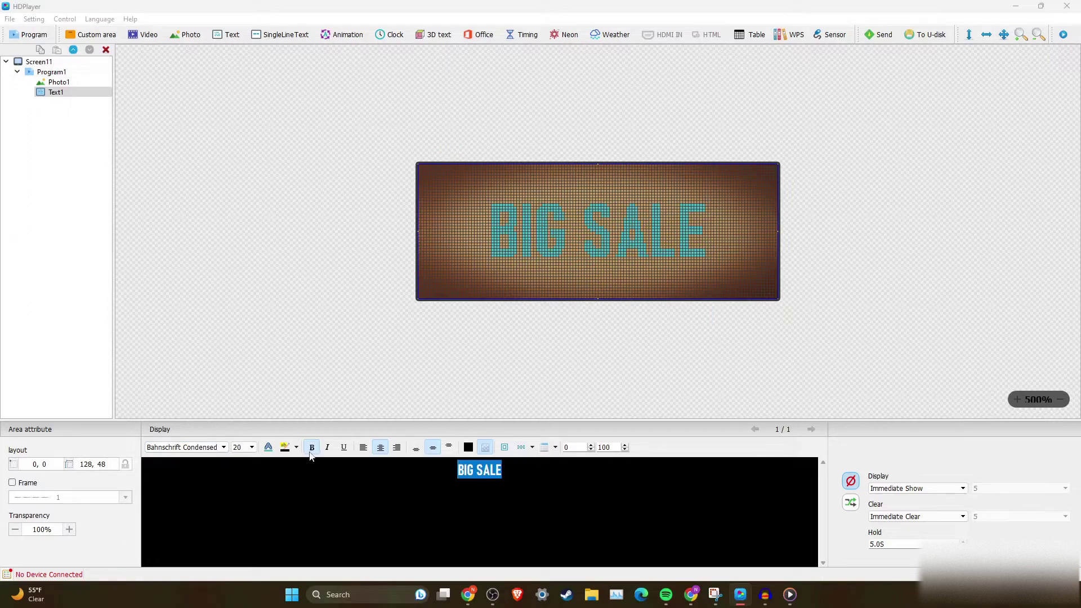
pyautogui.click(327, 449)
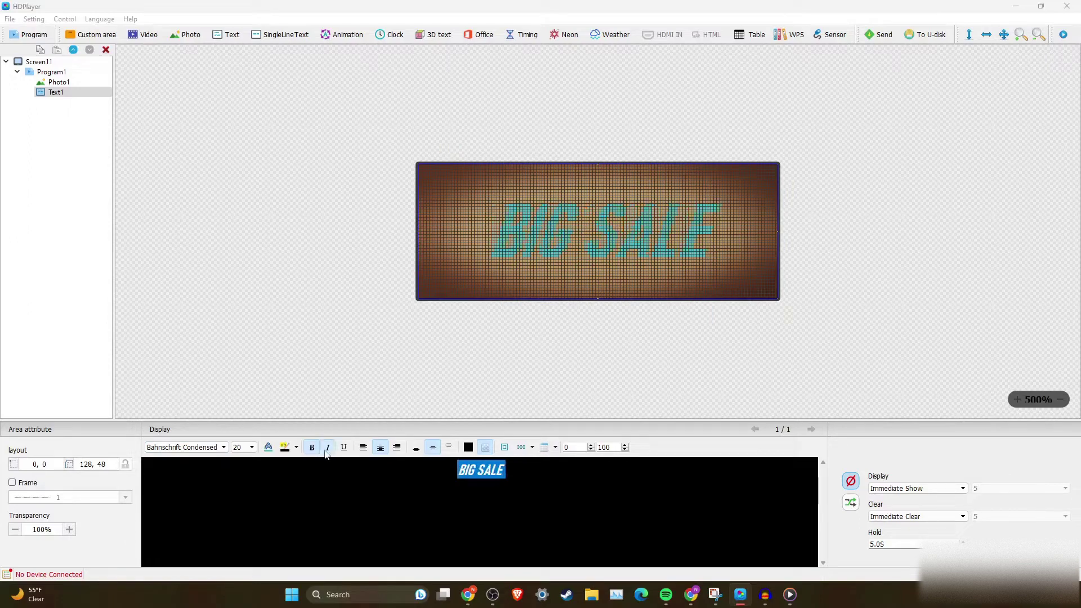
pyautogui.click(345, 449)
pyautogui.click(346, 450)
pyautogui.click(328, 449)
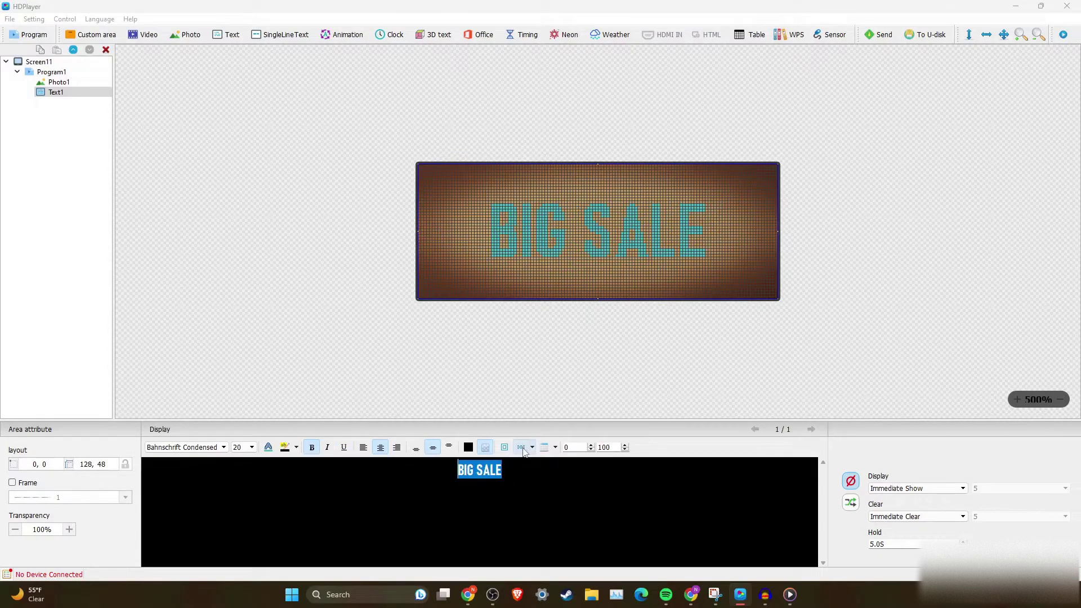
# Step: Add a black (#000000) outline to the BIG SALE text
pyautogui.click(522, 449)
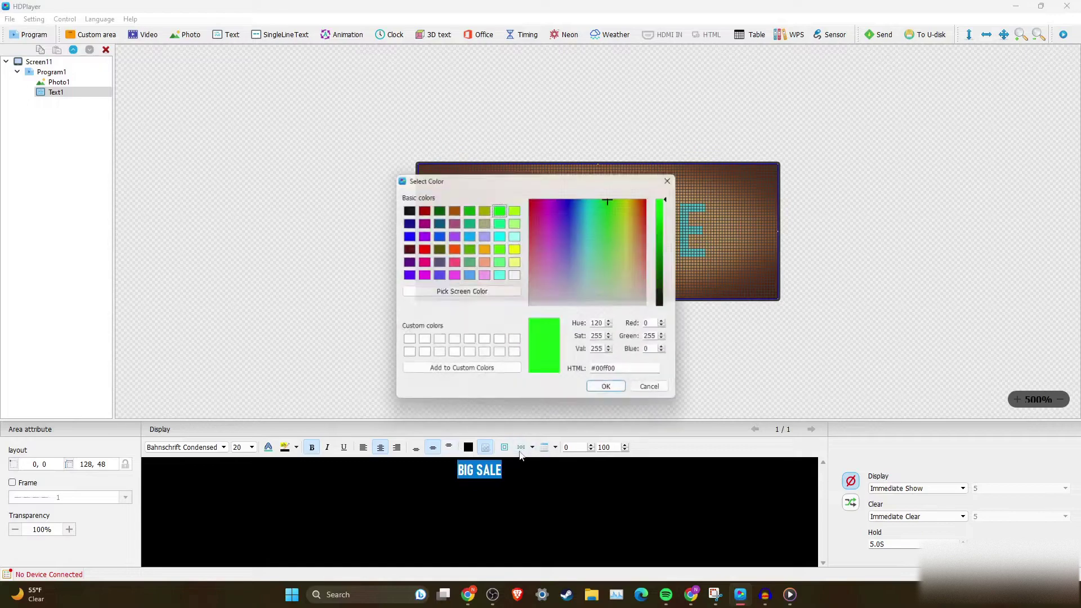
pyautogui.click(404, 209)
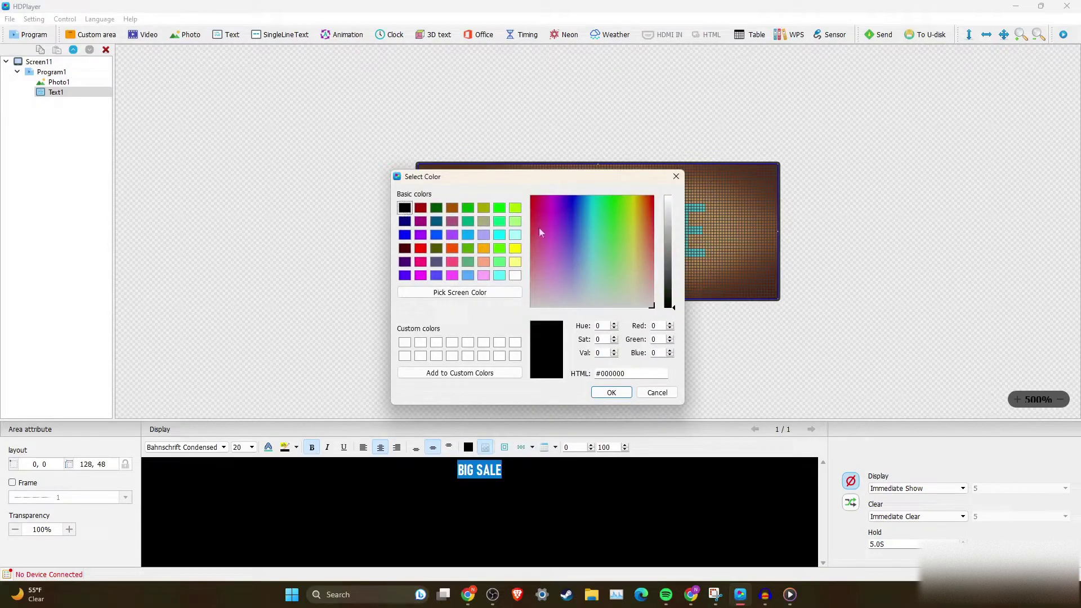
pyautogui.click(606, 392)
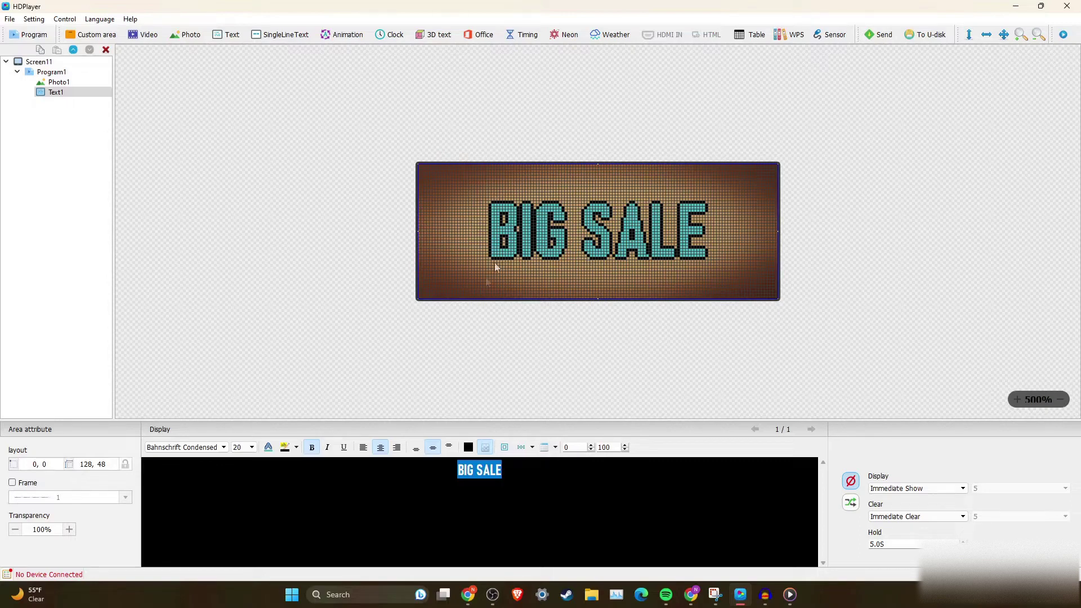
pyautogui.click(465, 448)
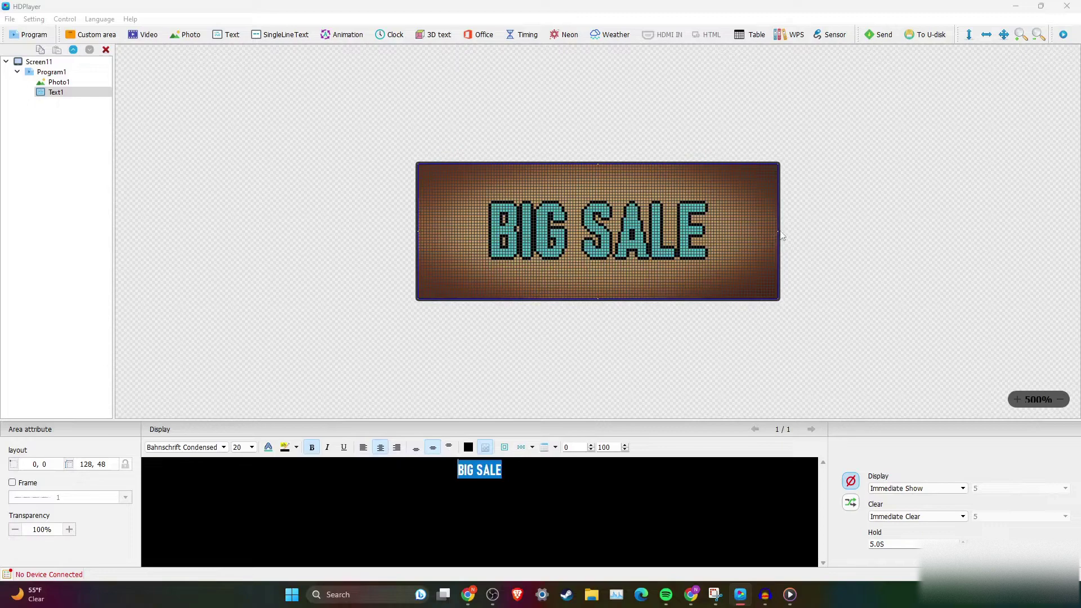
# Step: Try left, right, bottom and top alignment on the text, and return it to centred both horizontally and vertically
pyautogui.moveTo(778, 234); pyautogui.dragTo(804, 244)
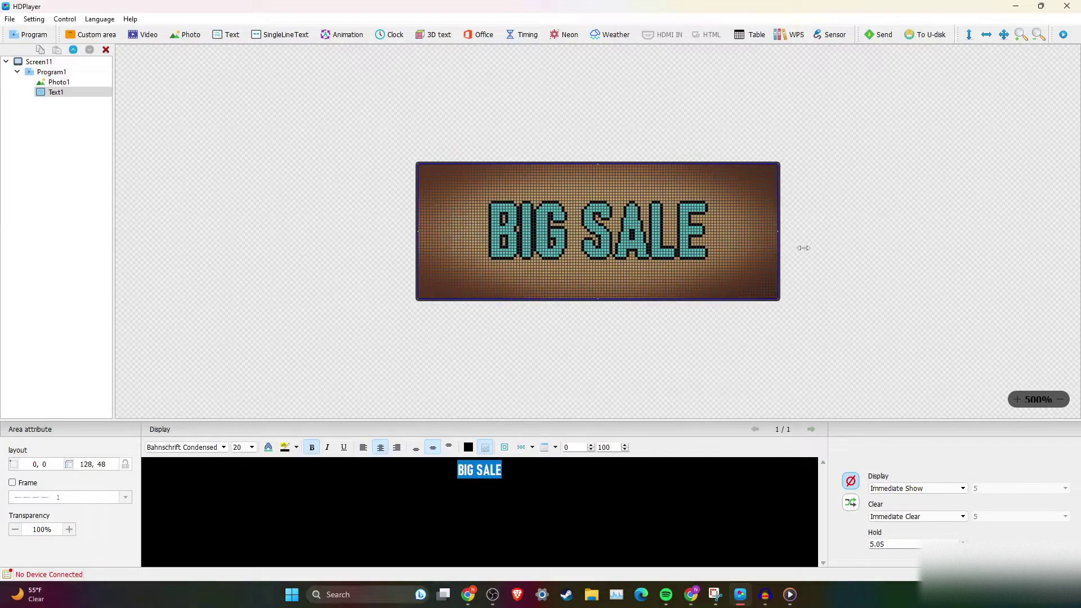
pyautogui.click(364, 449)
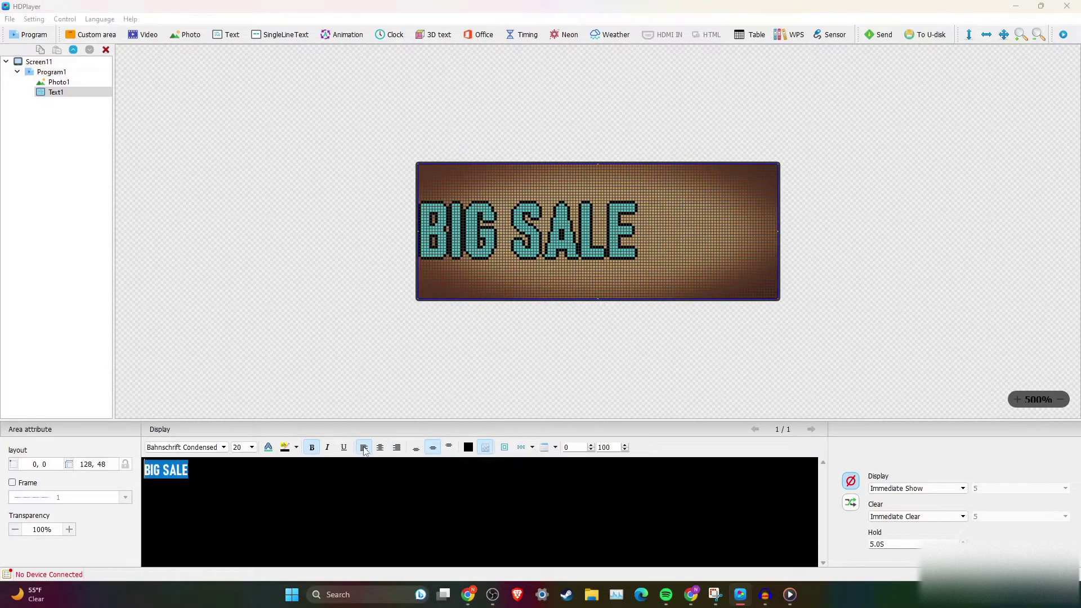
pyautogui.click(399, 449)
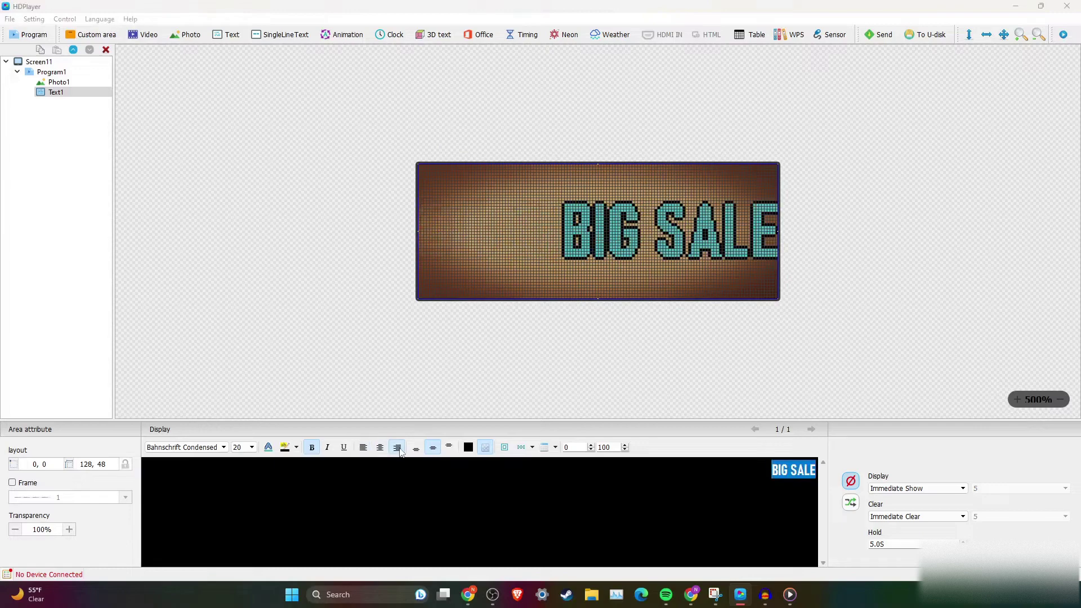
pyautogui.click(417, 449)
pyautogui.click(450, 448)
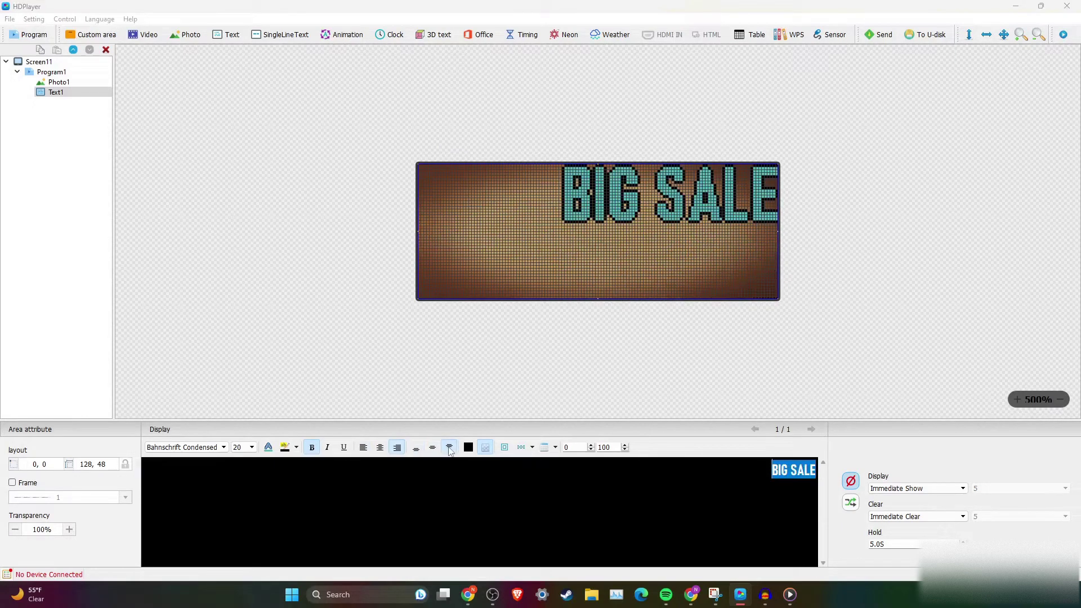
pyautogui.click(434, 449)
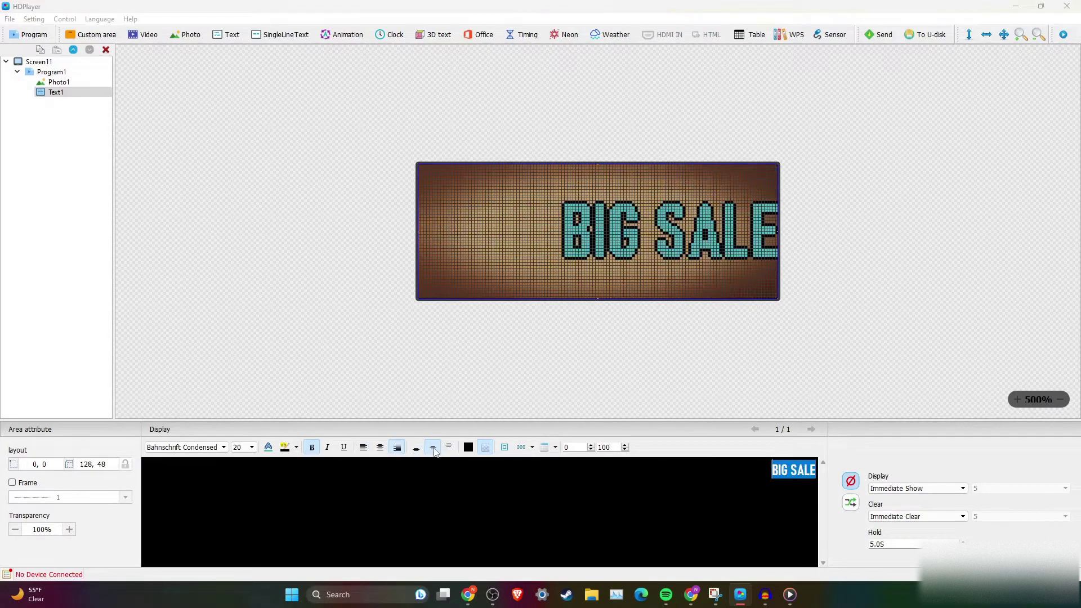
pyautogui.click(379, 448)
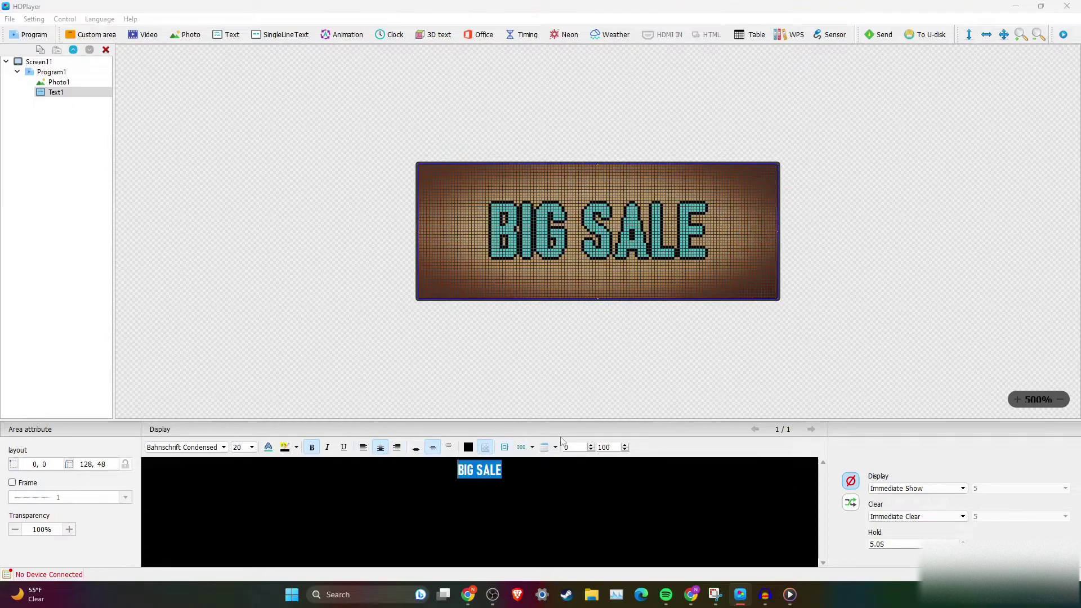
# Step: Try wider and narrower letter spacing on the BIG SALE text, and reset the spacing to 0
pyautogui.click(591, 446)
pyautogui.click(590, 446)
pyautogui.click(591, 446)
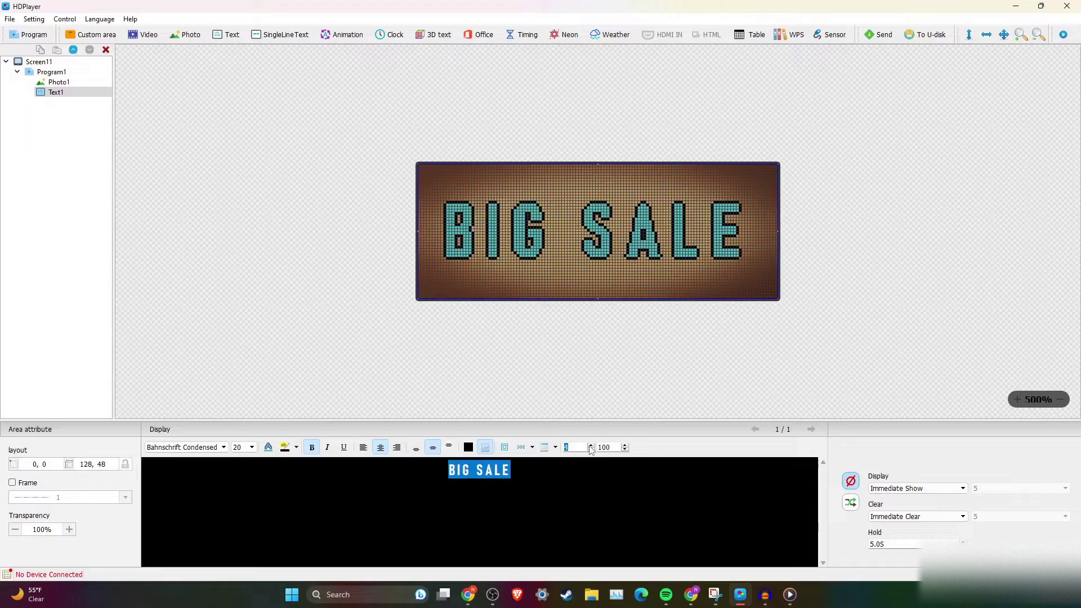
pyautogui.click(590, 445)
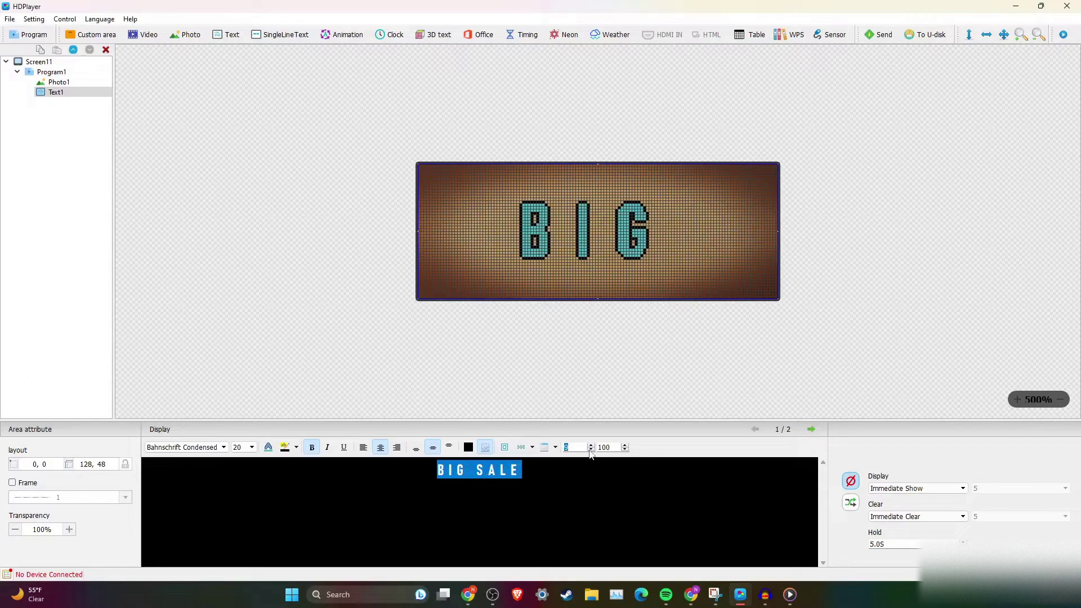
pyautogui.click(591, 451)
pyautogui.click(591, 451)
pyautogui.click(591, 450)
pyautogui.click(590, 451)
pyautogui.click(590, 451)
pyautogui.click(590, 451)
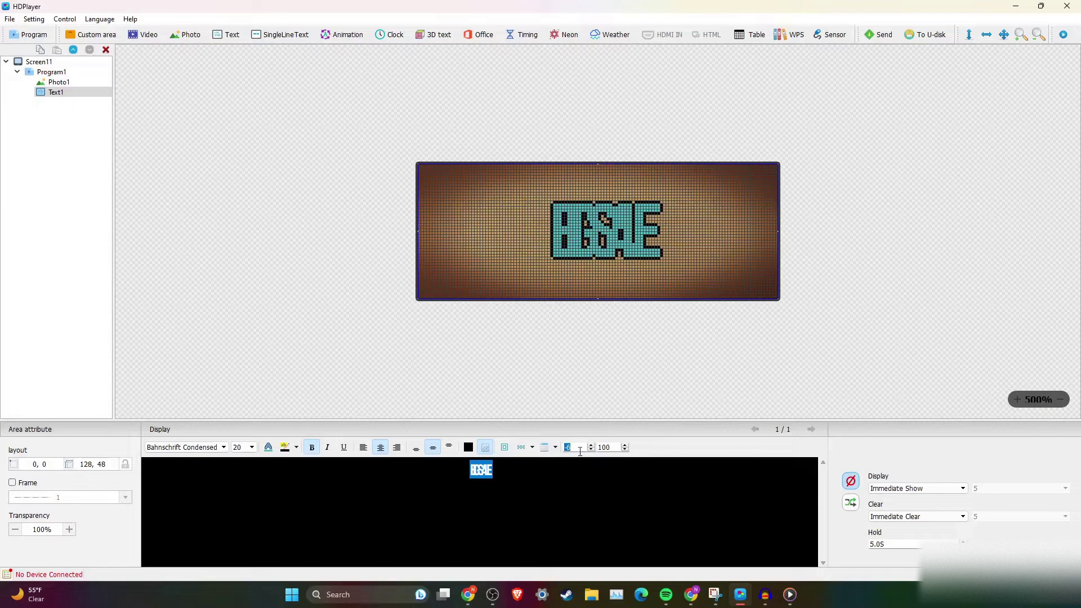
pyautogui.write('0')
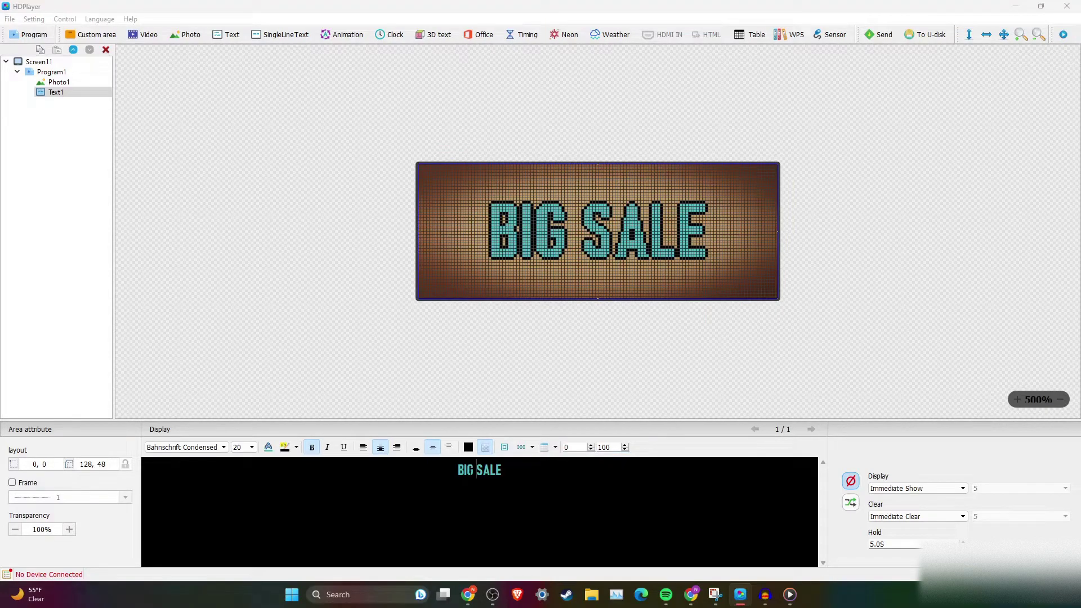
# Step: Break the text into BIG and SALE on two lines and set the font size to 12
pyautogui.press('Return')
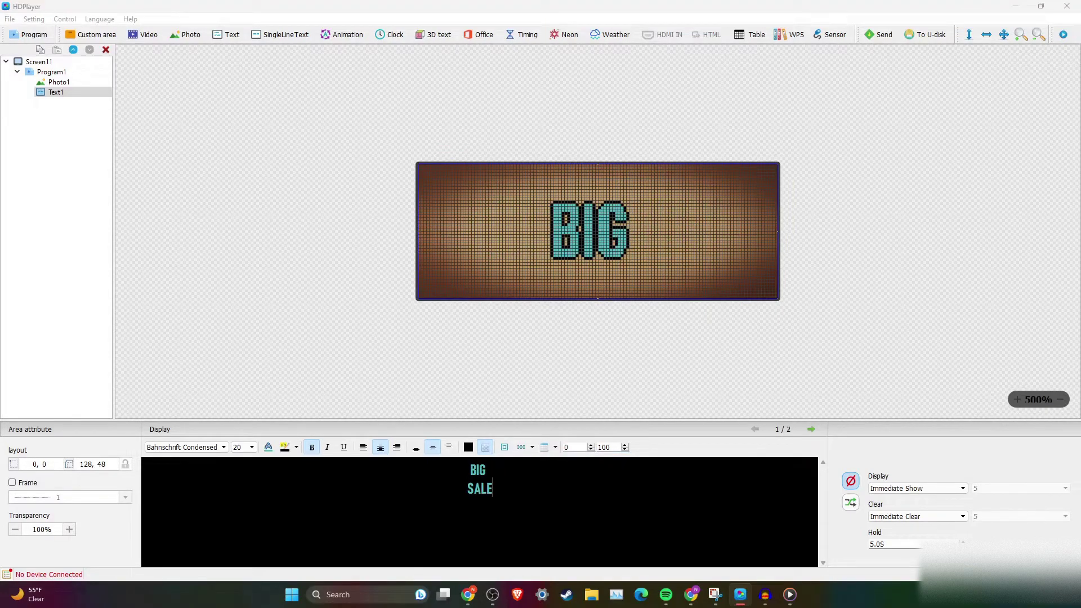
pyautogui.hotkey('ctrl', 'a')
pyautogui.click(251, 447)
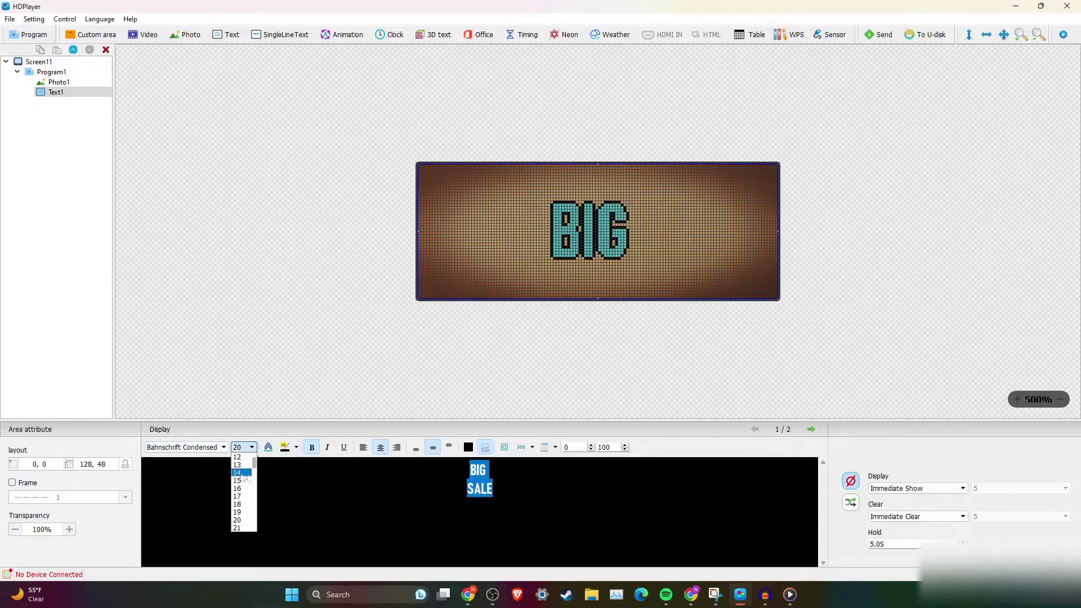
pyautogui.click(237, 456)
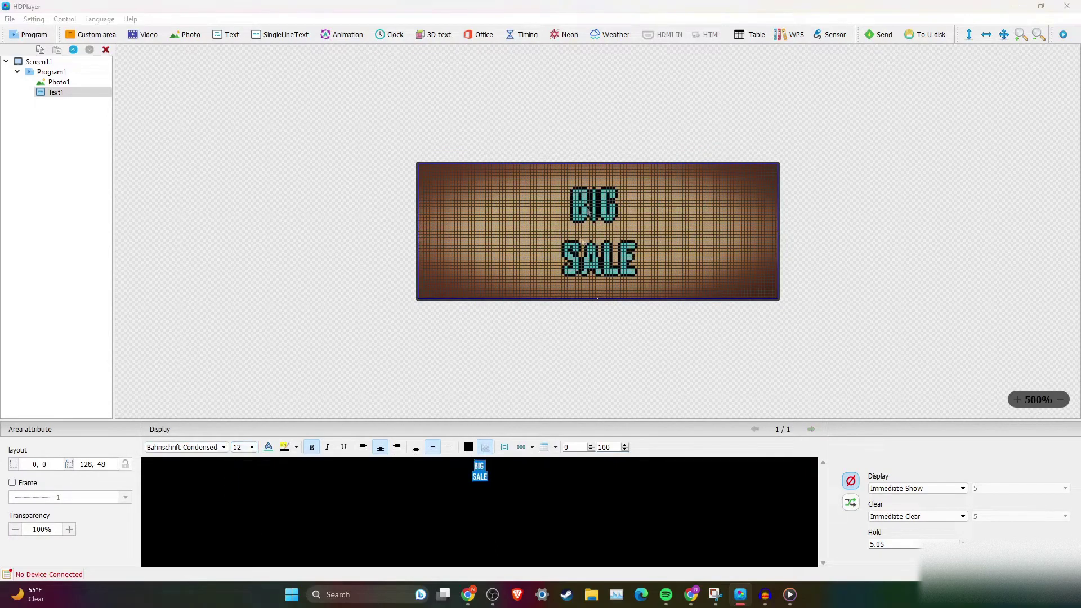
# Step: Try different line spacings on the two-line text and set the line spacing to 70
pyautogui.click(626, 450)
pyautogui.click(625, 450)
pyautogui.click(625, 450)
pyautogui.click(625, 449)
pyautogui.click(625, 450)
pyautogui.click(612, 450)
pyautogui.press('BackSpace')
pyautogui.press('BackSpace')
pyautogui.write('100')
pyautogui.click(625, 450)
pyautogui.click(625, 449)
pyautogui.click(625, 450)
pyautogui.click(625, 450)
pyautogui.click(625, 450)
pyautogui.click(625, 450)
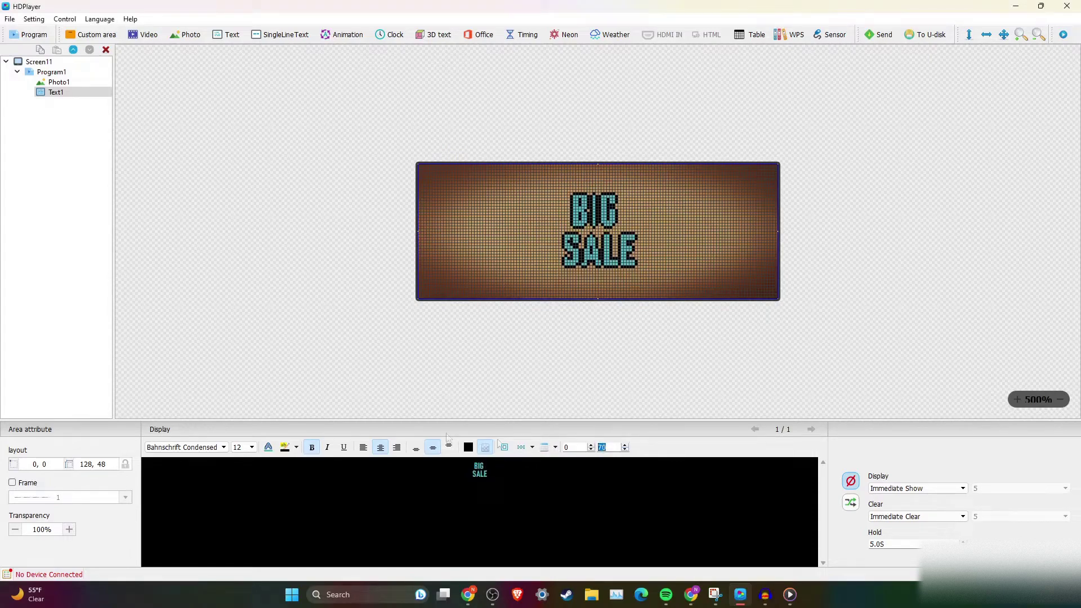
# Step: Enlarge both lines of the text to font size 23
pyautogui.hotkey('ctrl', 'a')
pyautogui.click(250, 447)
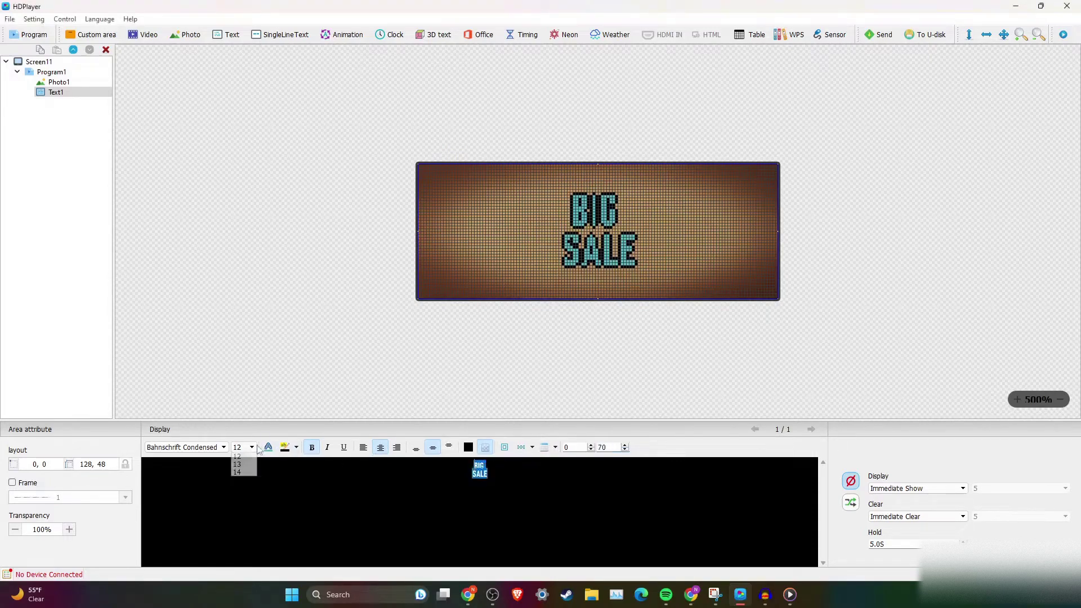
pyautogui.press('Down')
pyautogui.press('Down')
pyautogui.press('Down')
pyautogui.press('Down')
pyautogui.press('Down')
pyautogui.press('Down')
pyautogui.press('Down')
pyautogui.press('Down')
pyautogui.press('Down')
pyautogui.press('Down')
pyautogui.press('Down')
pyautogui.press('Down')
pyautogui.press('Down')
pyautogui.press('Down')
pyautogui.press('Down')
pyautogui.press('Return')
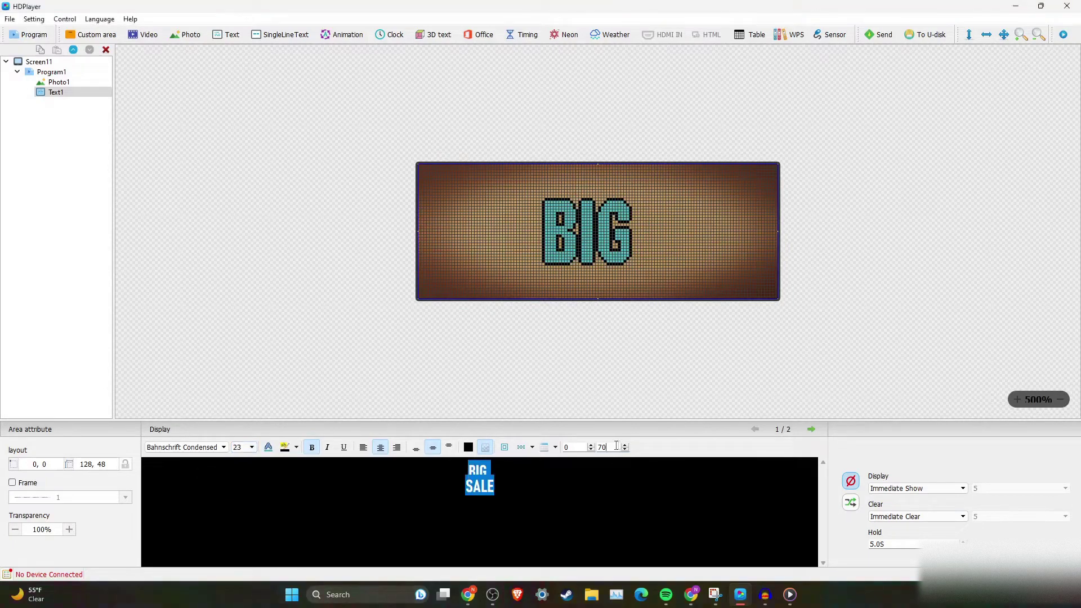
# Step: Set the line spacing of the two-line text back to 100
pyautogui.click(610, 451)
pyautogui.click(613, 461)
pyautogui.click(624, 445)
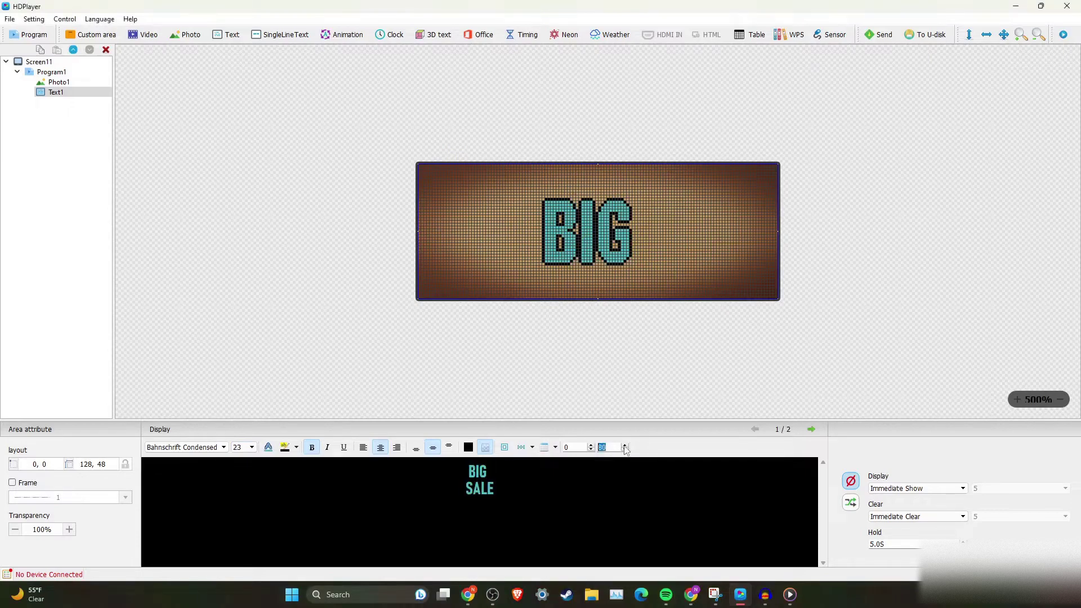
pyautogui.click(591, 462)
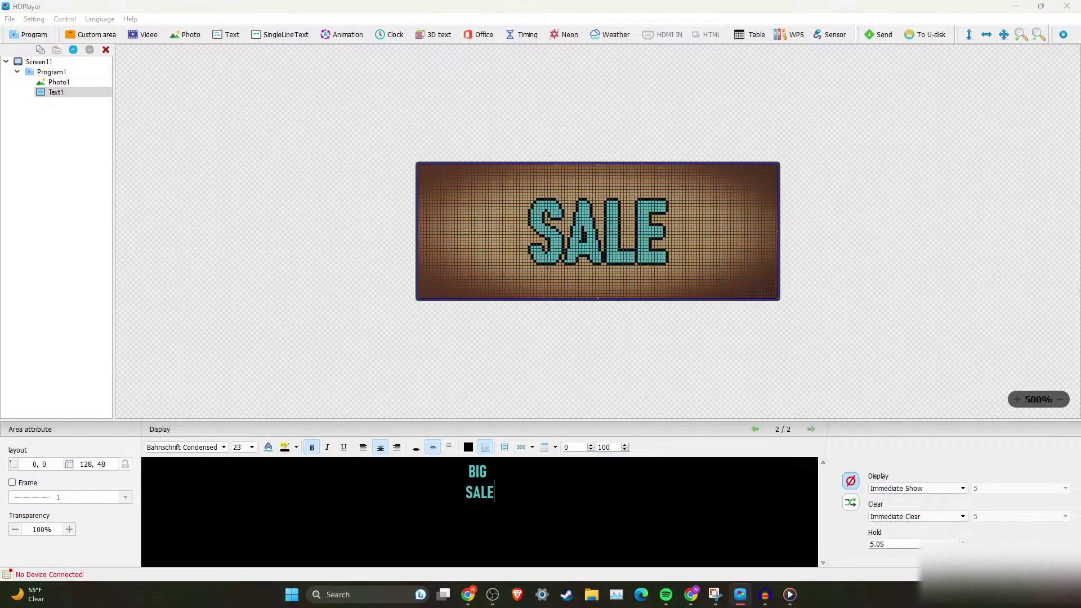
# Step: Reduce the font size of both lines step by step to 14
pyautogui.hotkey('ctrl', 'a')
pyautogui.click(239, 448)
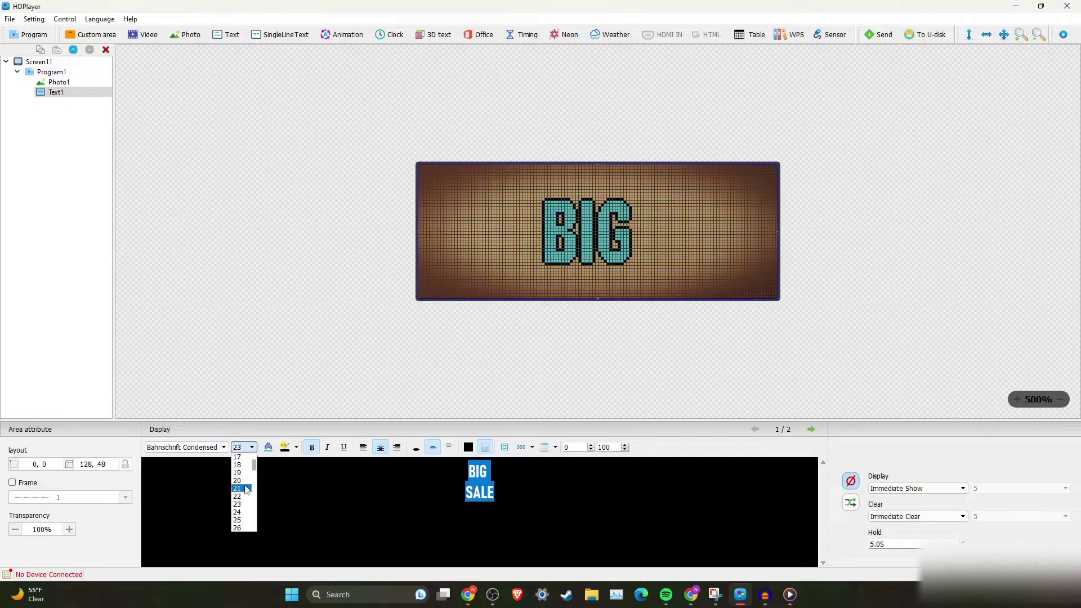
pyautogui.click(244, 490)
pyautogui.click(245, 451)
pyautogui.click(245, 481)
pyautogui.click(248, 451)
pyautogui.click(248, 466)
pyautogui.click(249, 449)
pyautogui.click(246, 472)
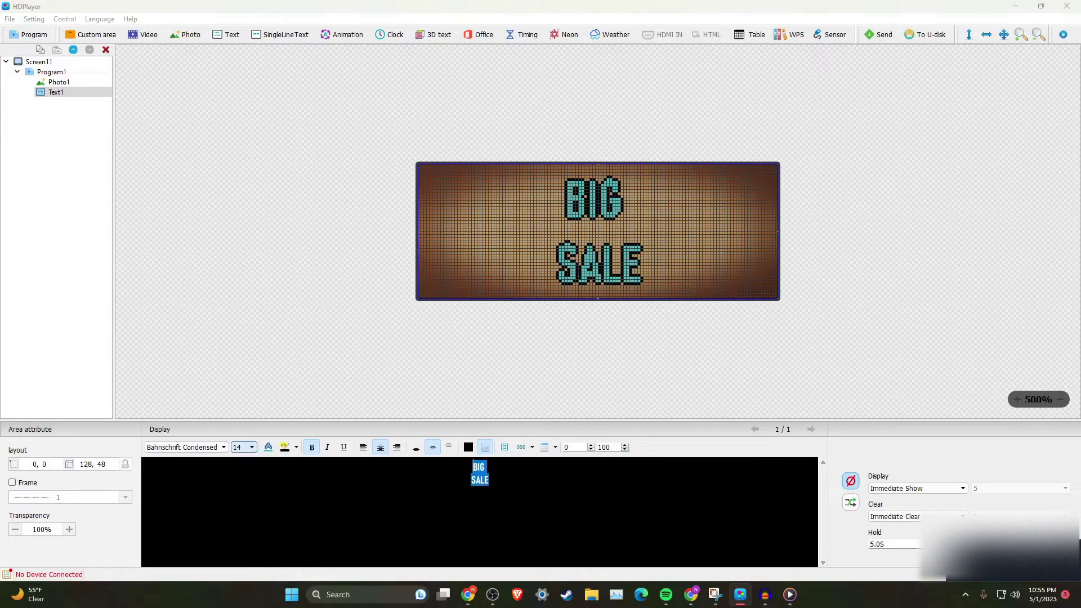
# Step: Join BIG and SALE back onto a single line and select the whole text
pyautogui.click(471, 480)
pyautogui.press('BackSpace')
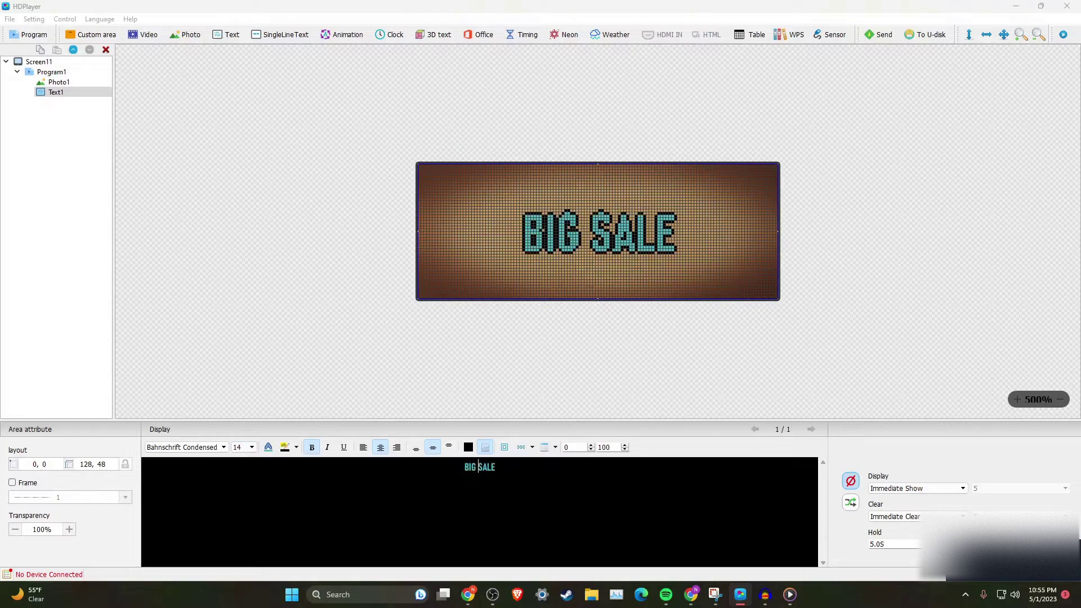
pyautogui.moveTo(497, 468); pyautogui.dragTo(434, 459)
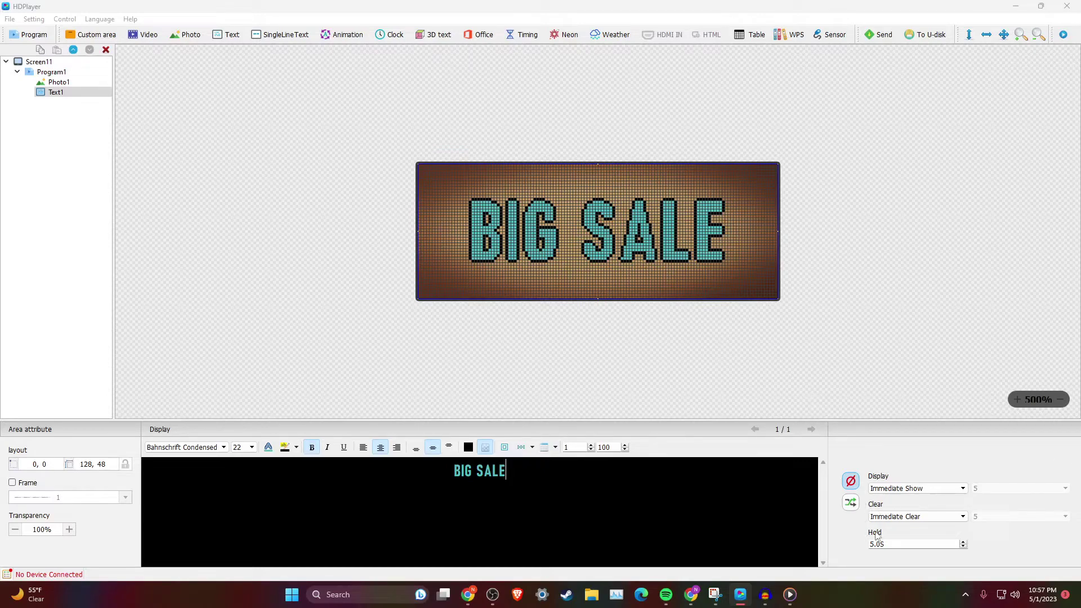
# Step: Set the text's display effect to Move Down and its clear effect to Move Up
pyautogui.click(901, 488)
pyautogui.scroll(-3, 897, 510)
pyautogui.scroll(5, 896, 509)
pyautogui.click(892, 517)
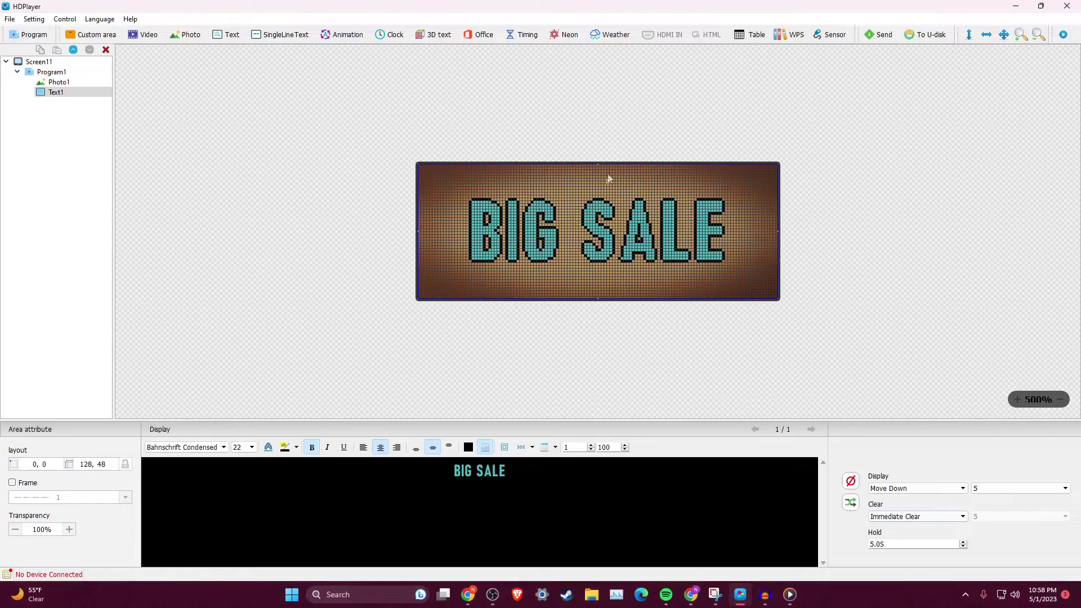
pyautogui.click(919, 517)
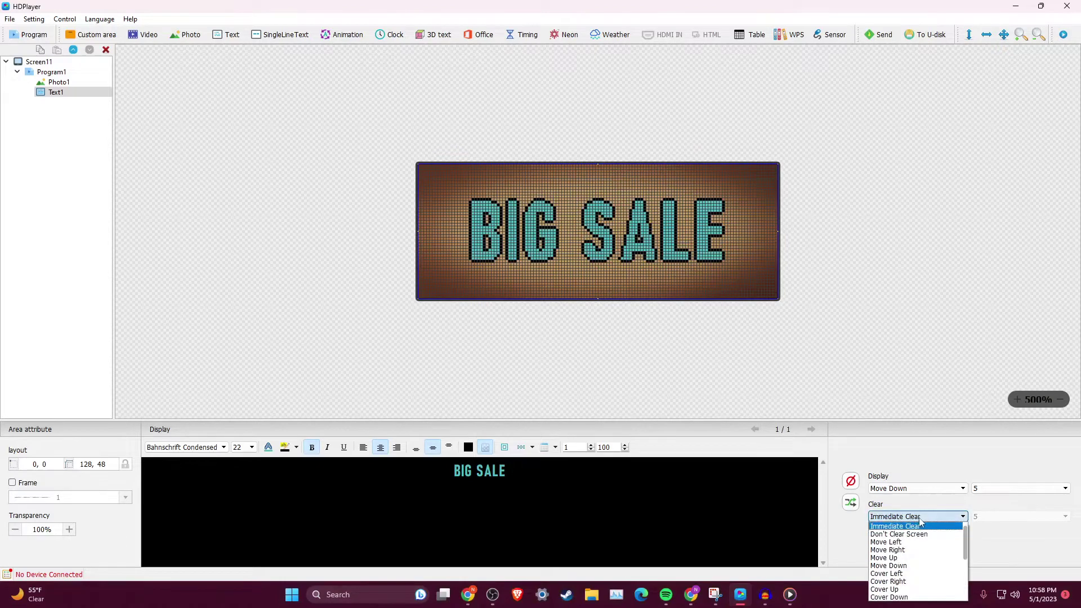
pyautogui.click(912, 557)
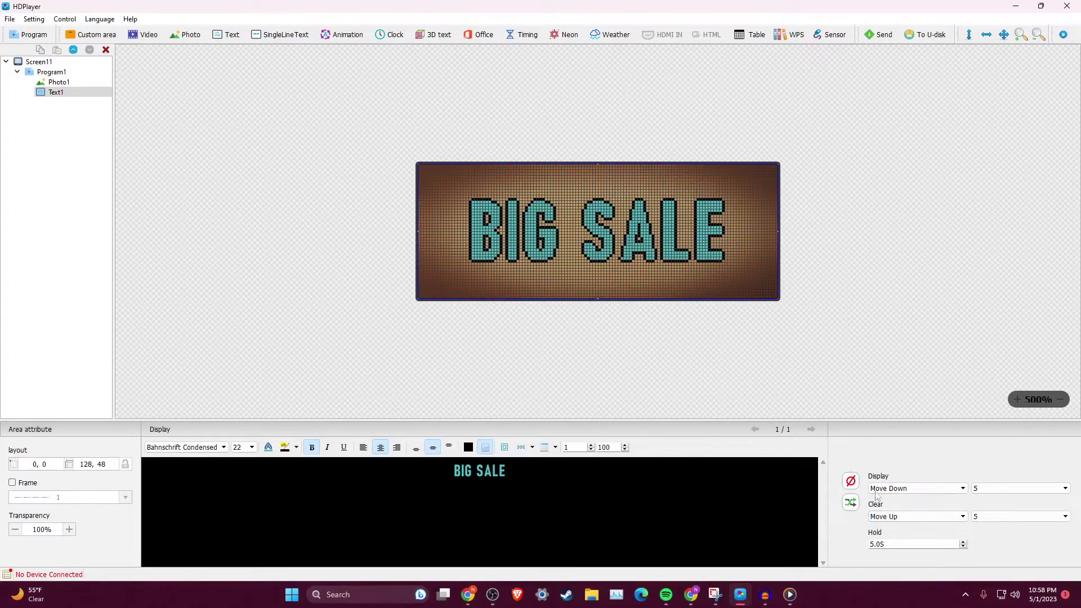
# Step: Set the hold time to 1.0 s, the display effect speed to 1 fast and the clear effect speed to 9 slow
pyautogui.click(963, 547)
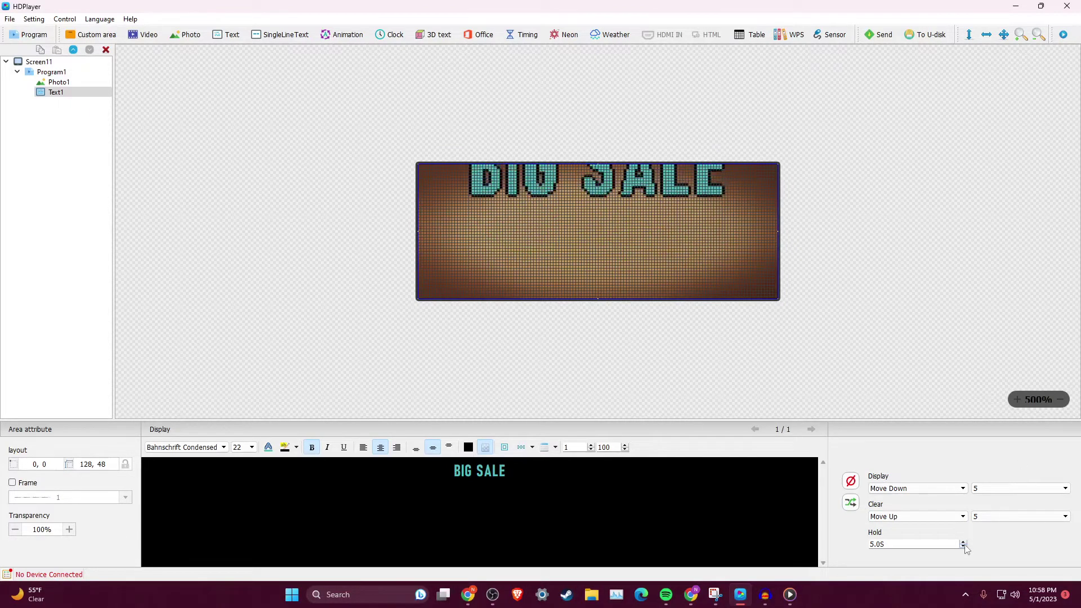
pyautogui.click(964, 546)
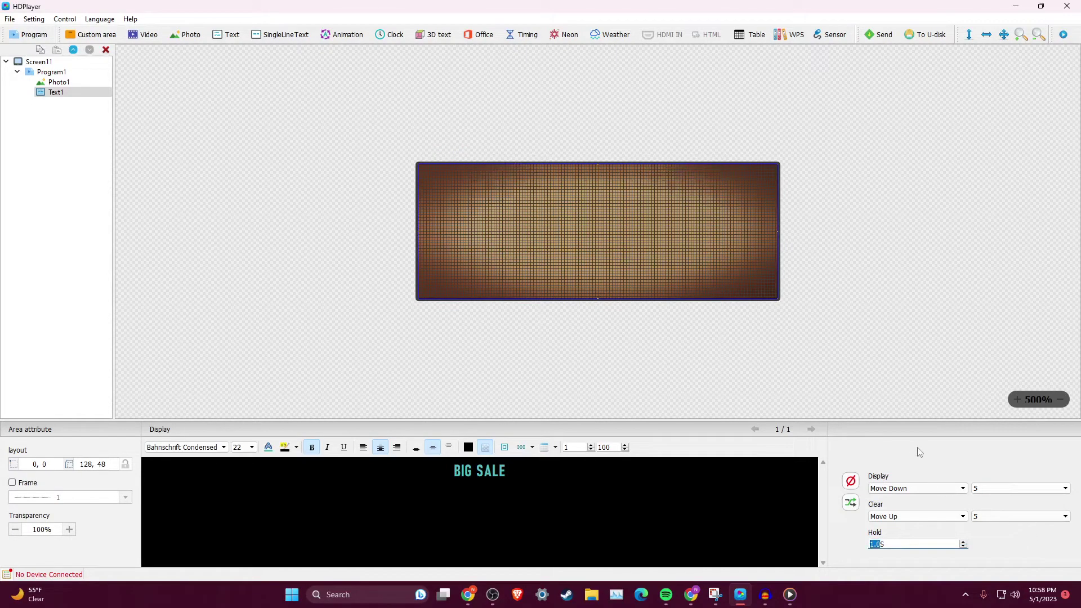
pyautogui.click(980, 488)
pyautogui.click(983, 489)
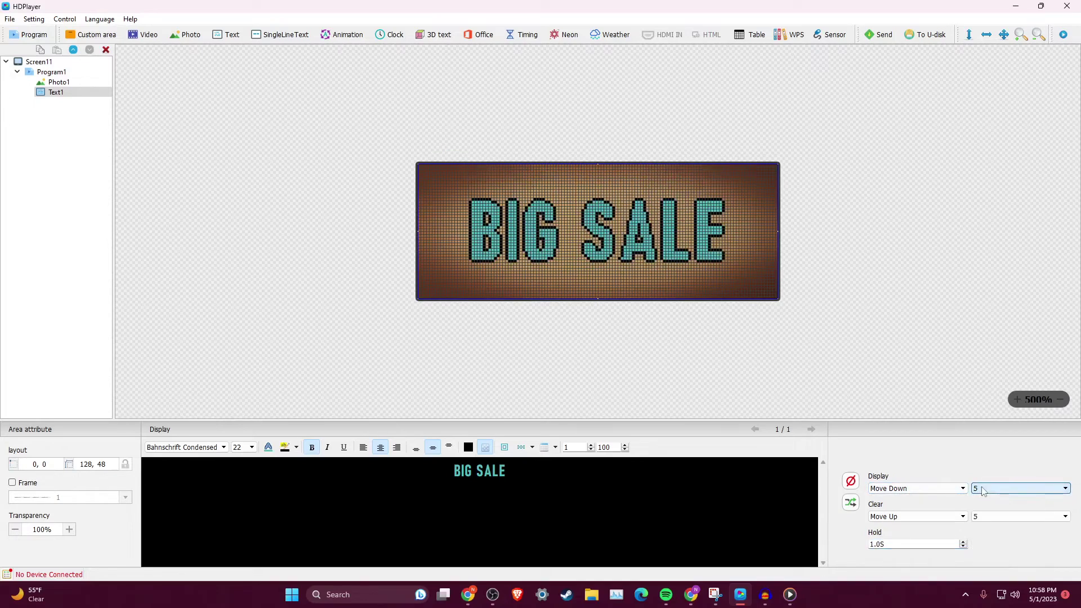
pyautogui.click(983, 490)
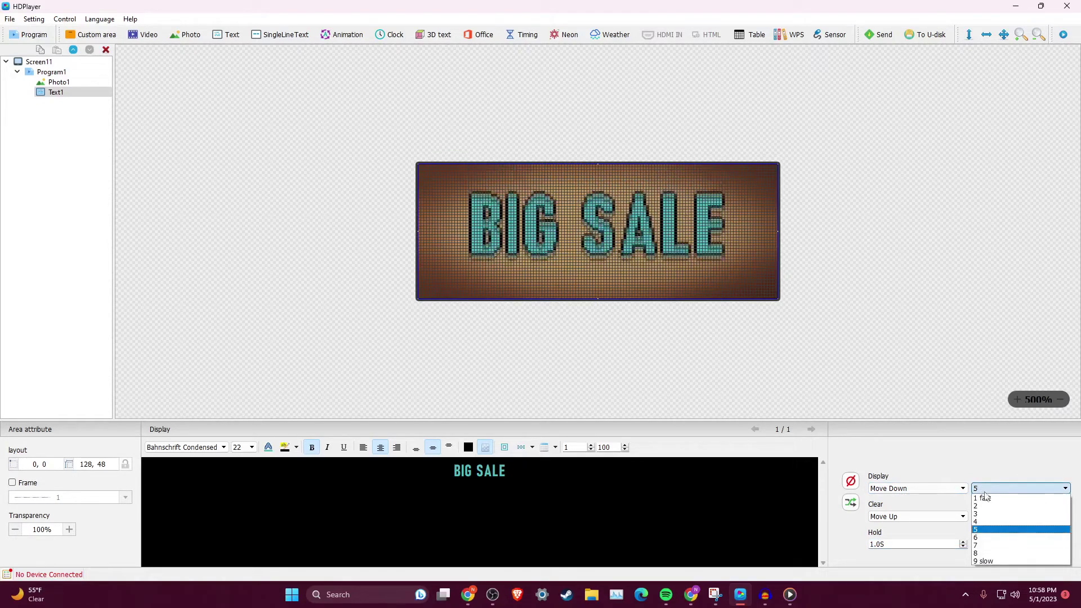
pyautogui.click(984, 498)
pyautogui.click(985, 515)
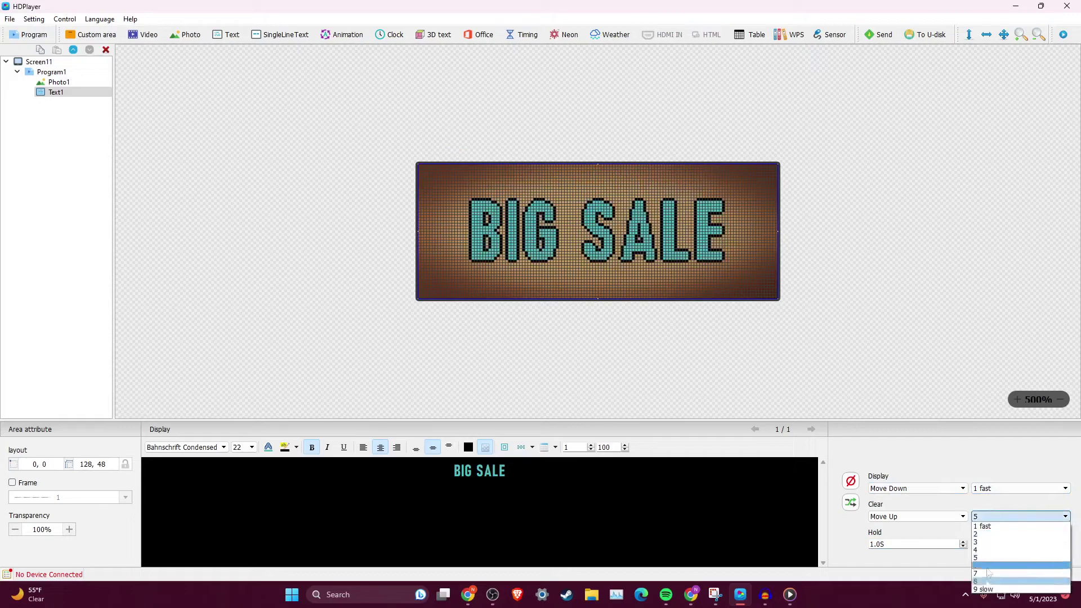
pyautogui.click(986, 589)
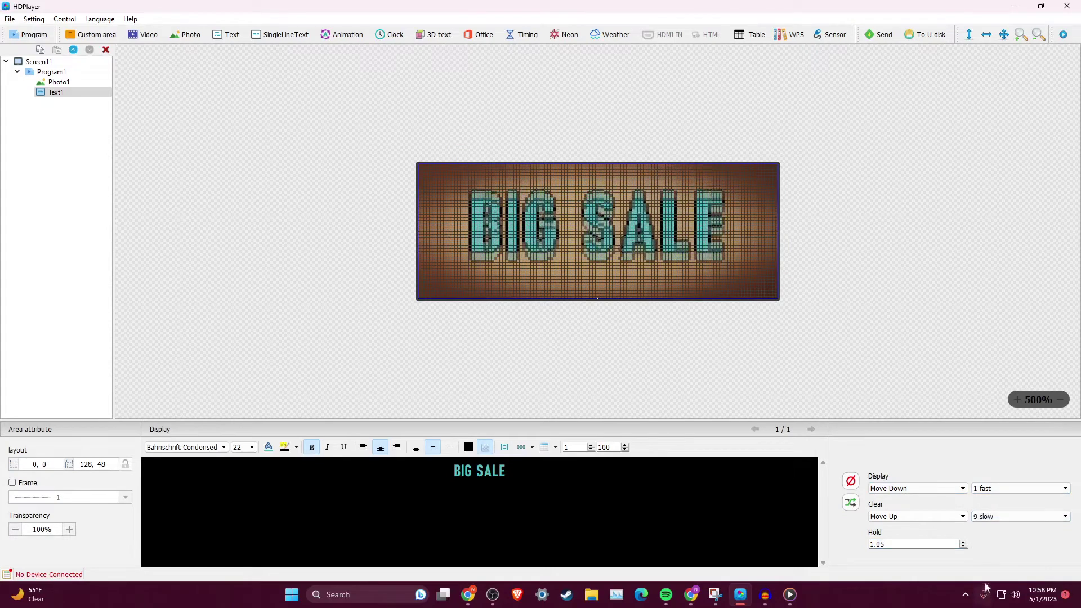
# Step: Switch both the display and clear effects to Random and set the clear speed to 1 fast
pyautogui.click(851, 503)
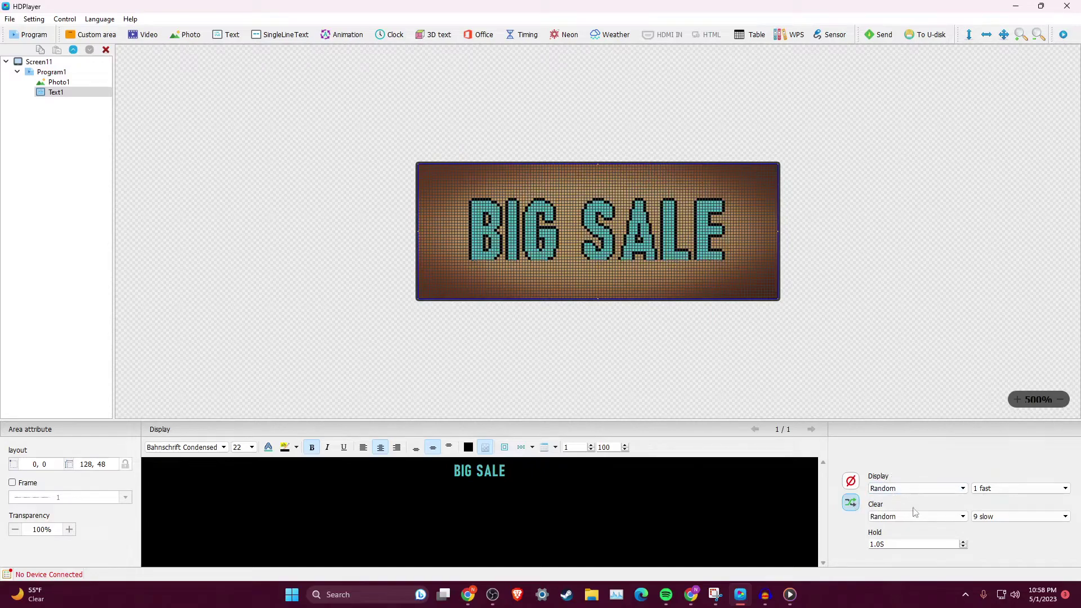
pyautogui.click(1002, 517)
pyautogui.click(996, 528)
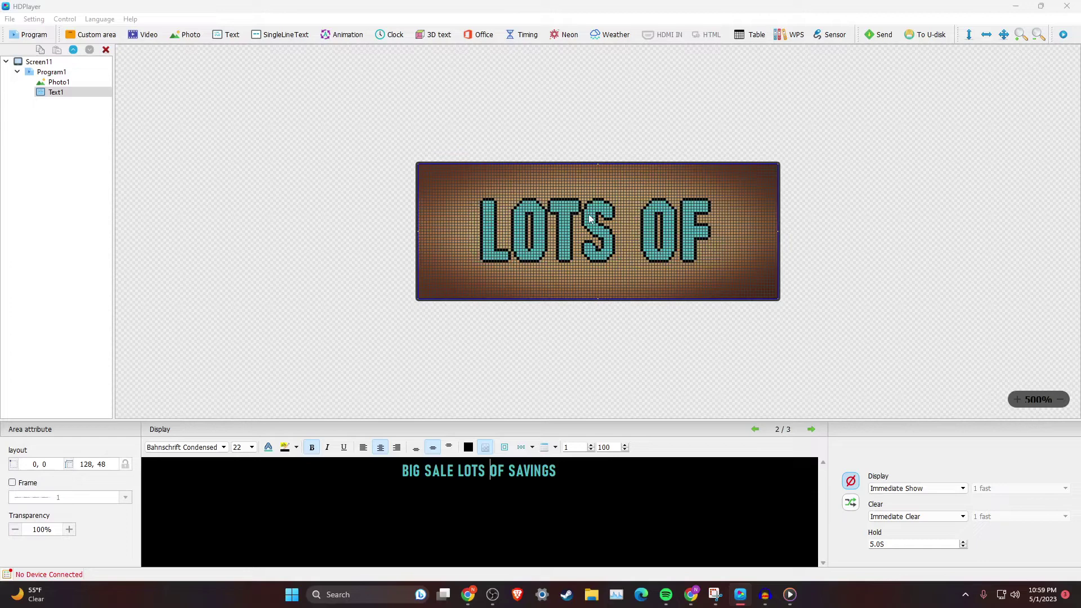
# Step: Set the hold time of the BIG SALE LOTS OF SAVINGS text to .5 seconds
pyautogui.hotkey('ctrl', 'a')
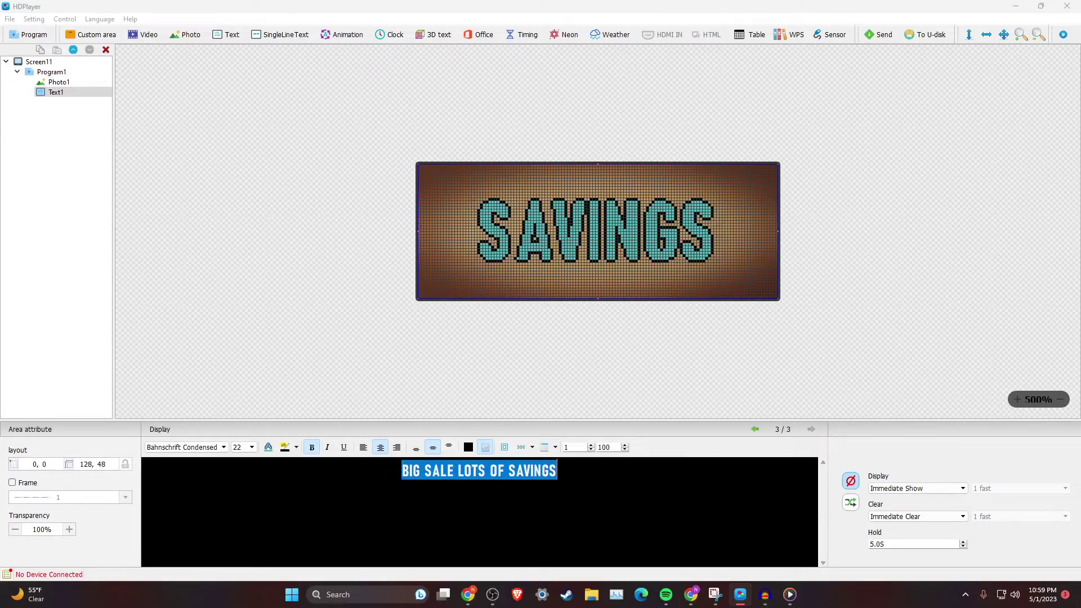
pyautogui.click(557, 471)
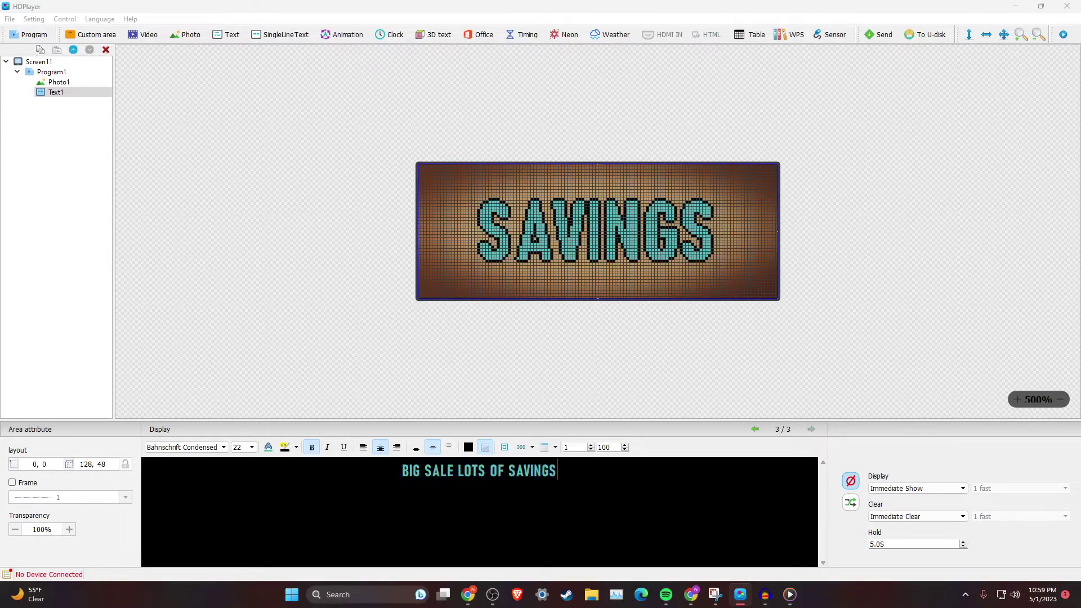
pyautogui.click(964, 547)
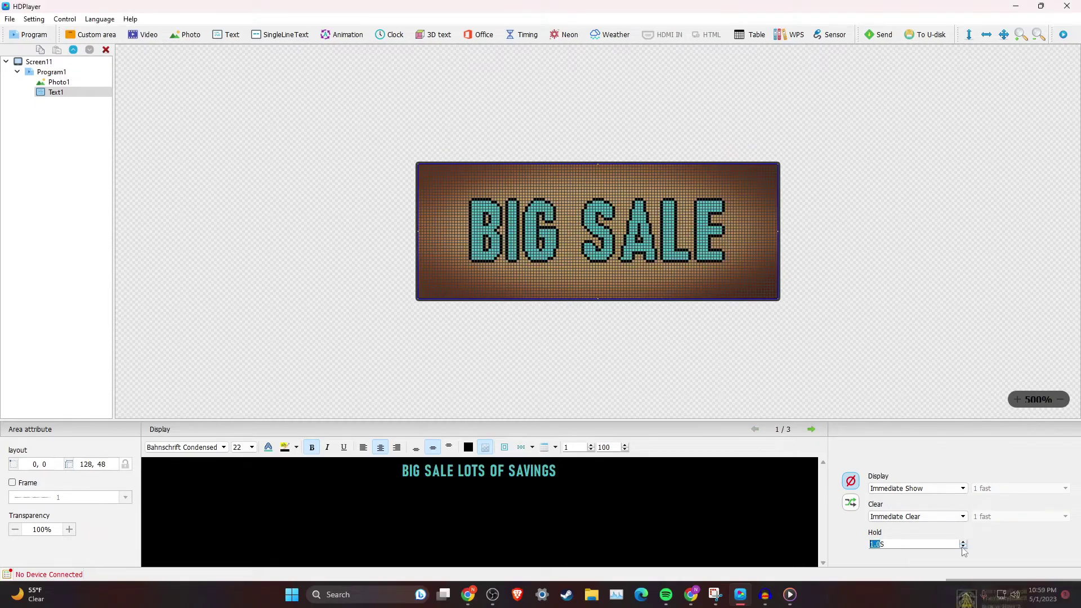
pyautogui.press('BackSpace')
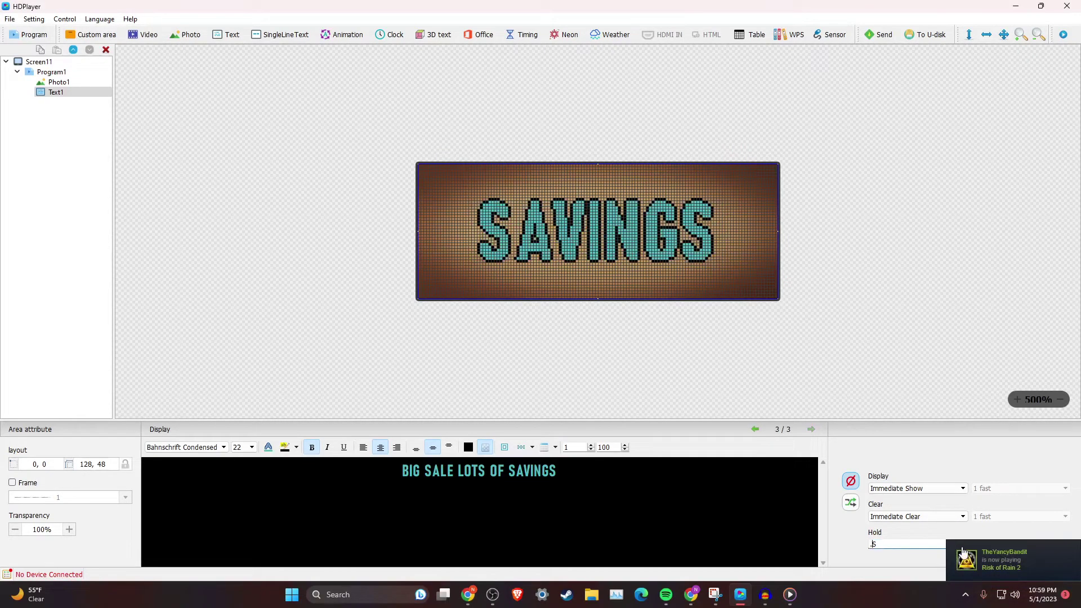
pyautogui.write('.1')
pyautogui.press('BackSpace')
pyautogui.write('5')
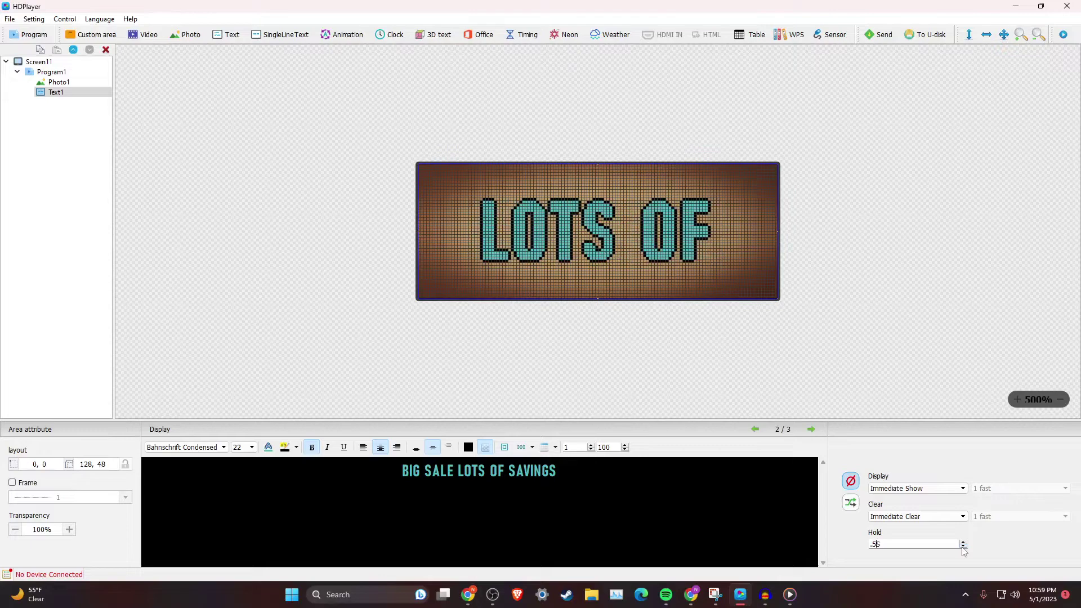
# Step: Add a second program with a video area and fit that area to the full 128 × 48 screen
pyautogui.click(39, 36)
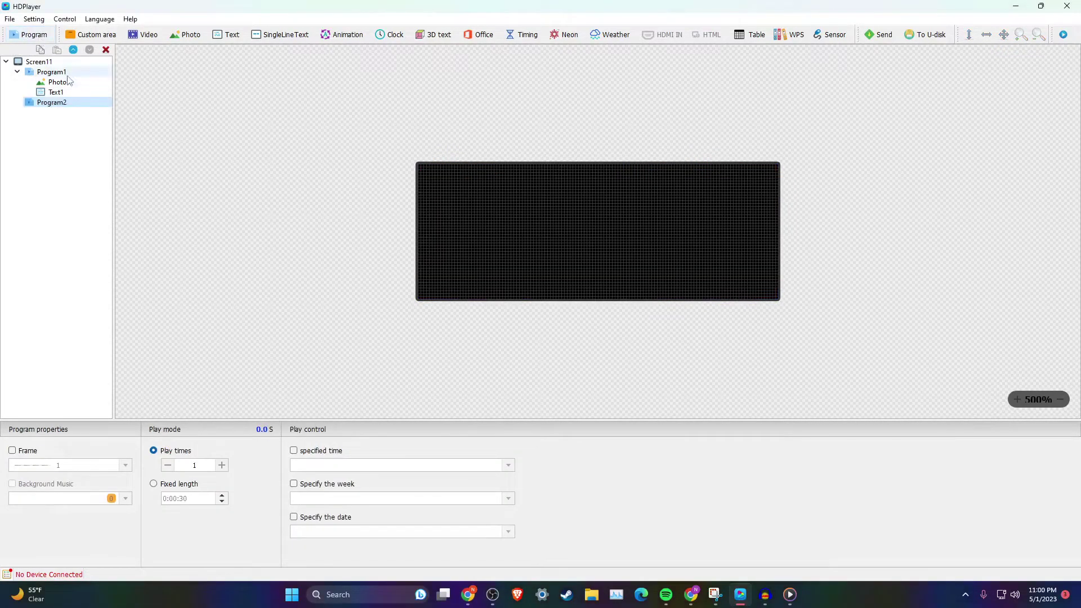
pyautogui.click(148, 37)
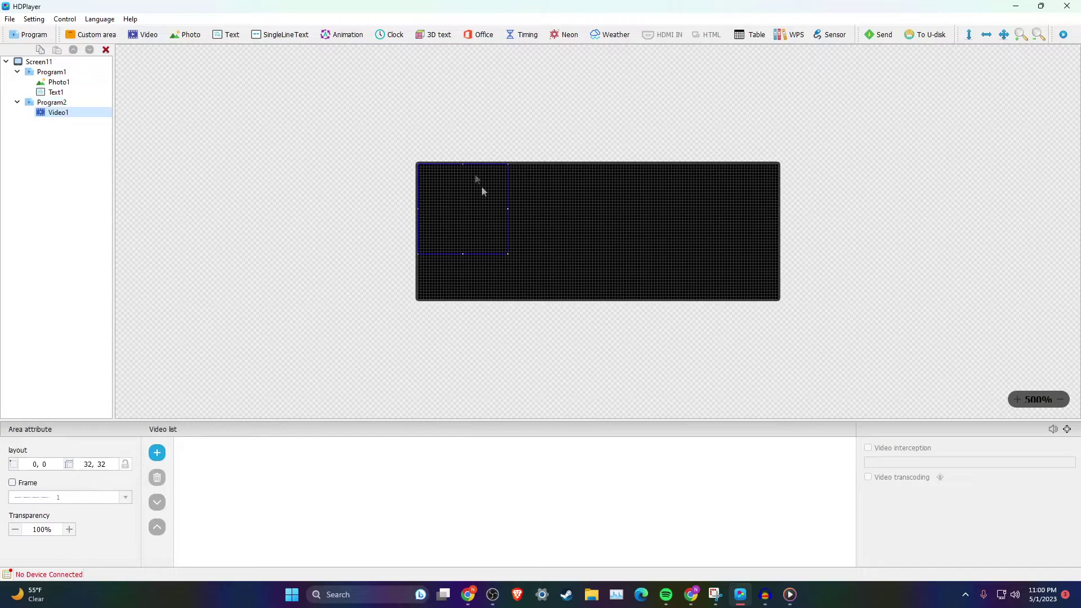
pyautogui.moveTo(505, 253); pyautogui.dragTo(539, 233)
pyautogui.click(1004, 35)
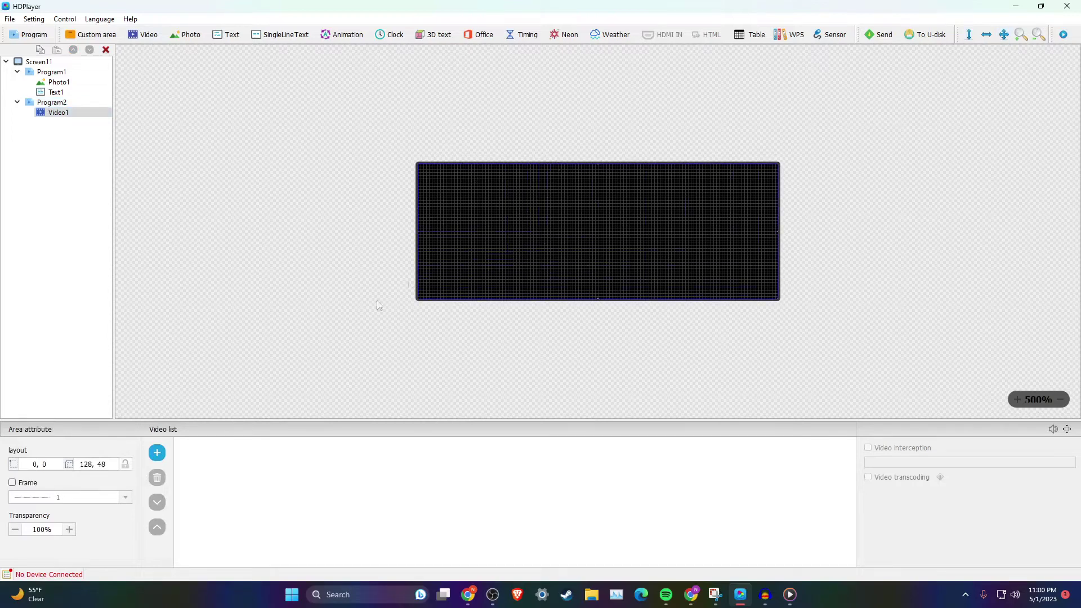
# Step: Load the Earth-from-space MP4 from the Background Videos folder into the video area, browsing the files as extra large icons
pyautogui.click(157, 458)
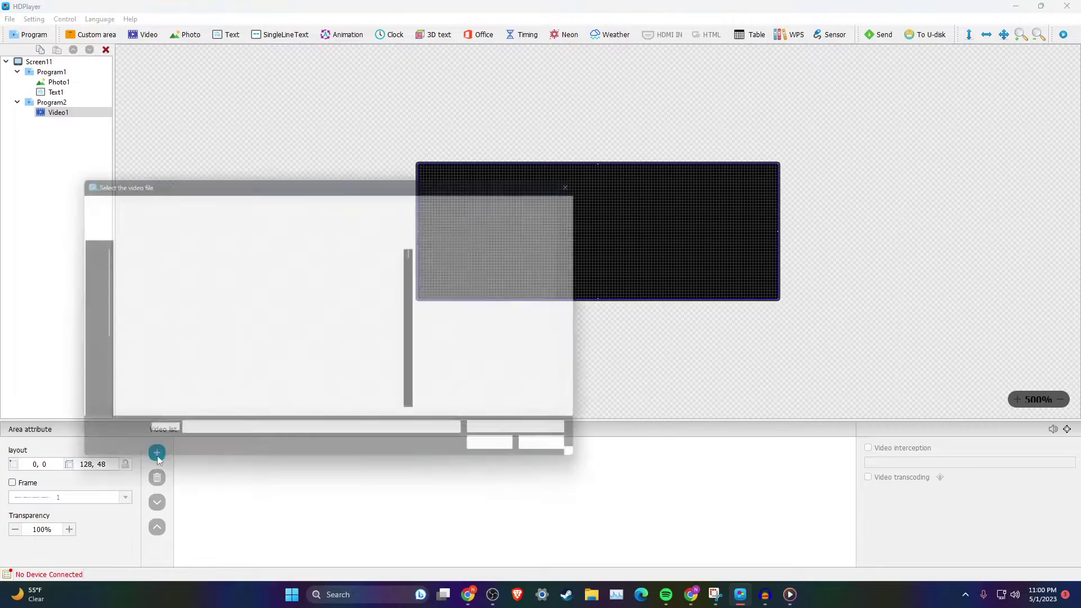
pyautogui.click(262, 202)
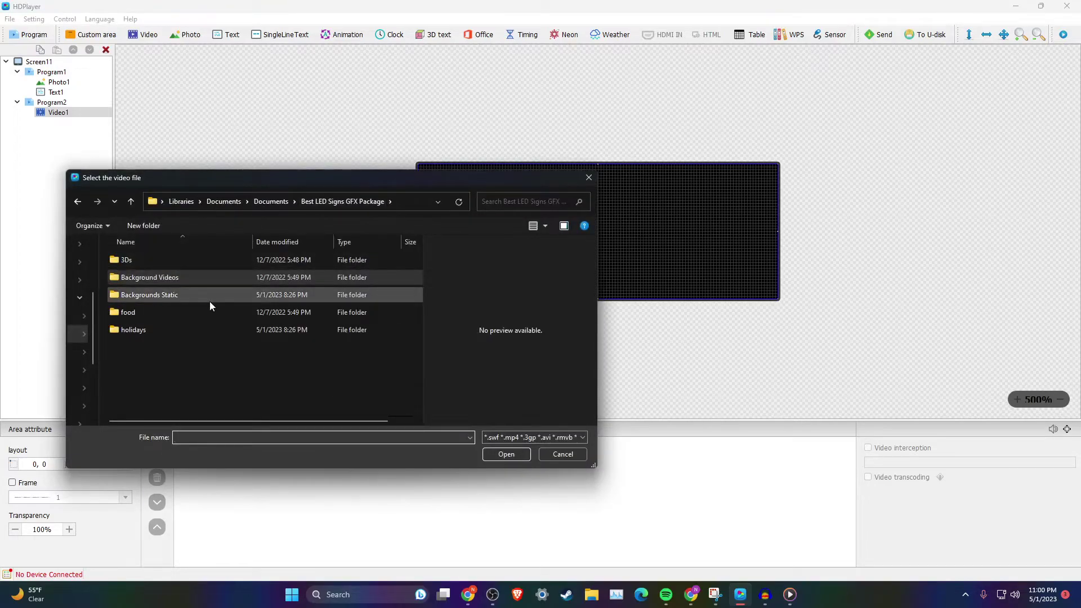
pyautogui.doubleClick(212, 279)
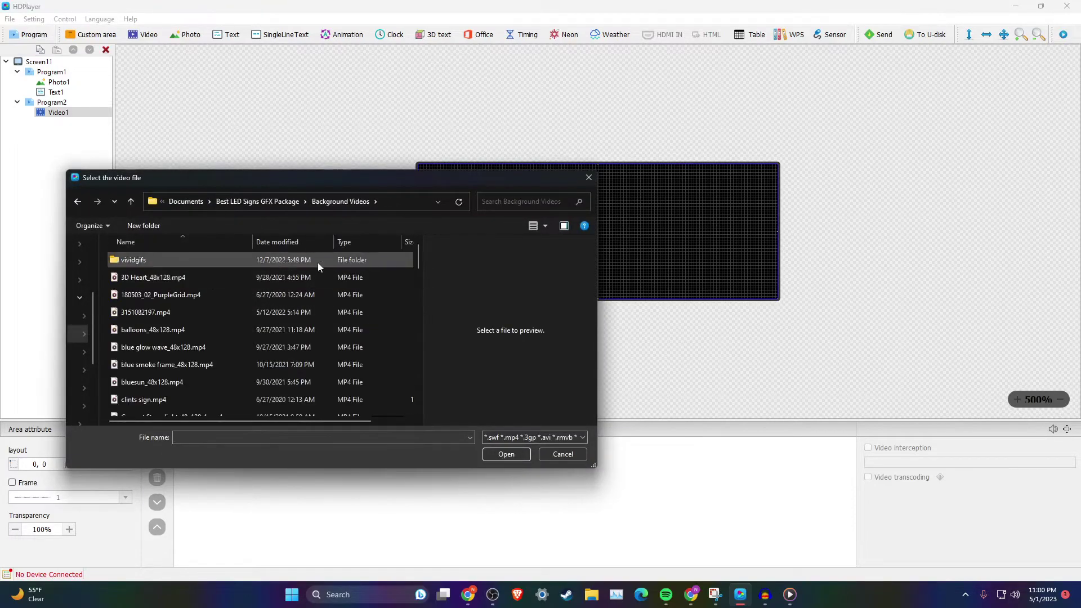
pyautogui.click(547, 226)
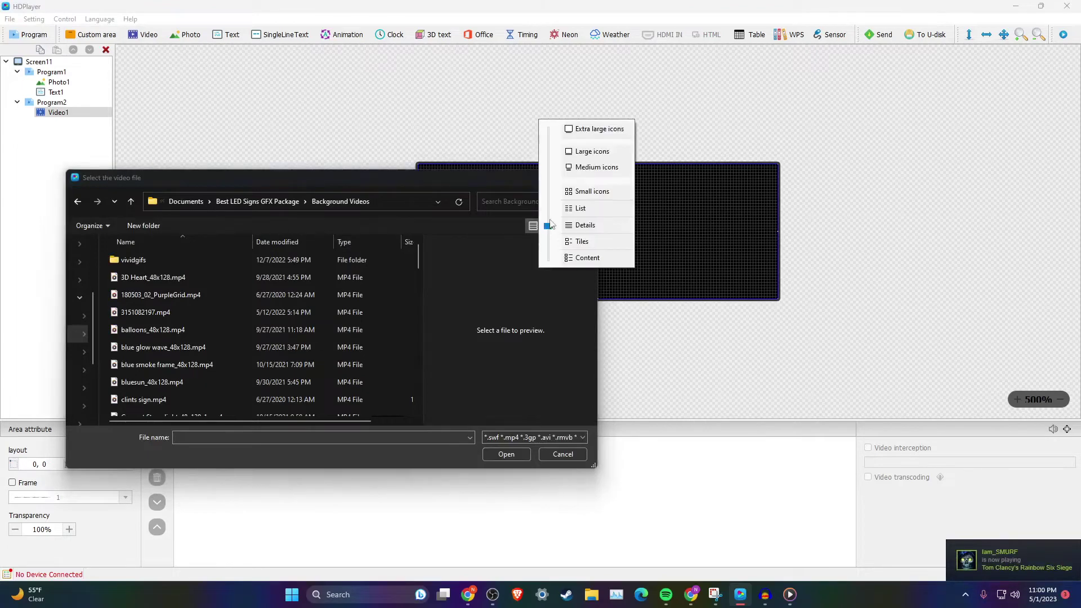
pyautogui.click(590, 131)
pyautogui.scroll(-10, 265, 286)
pyautogui.doubleClick(210, 278)
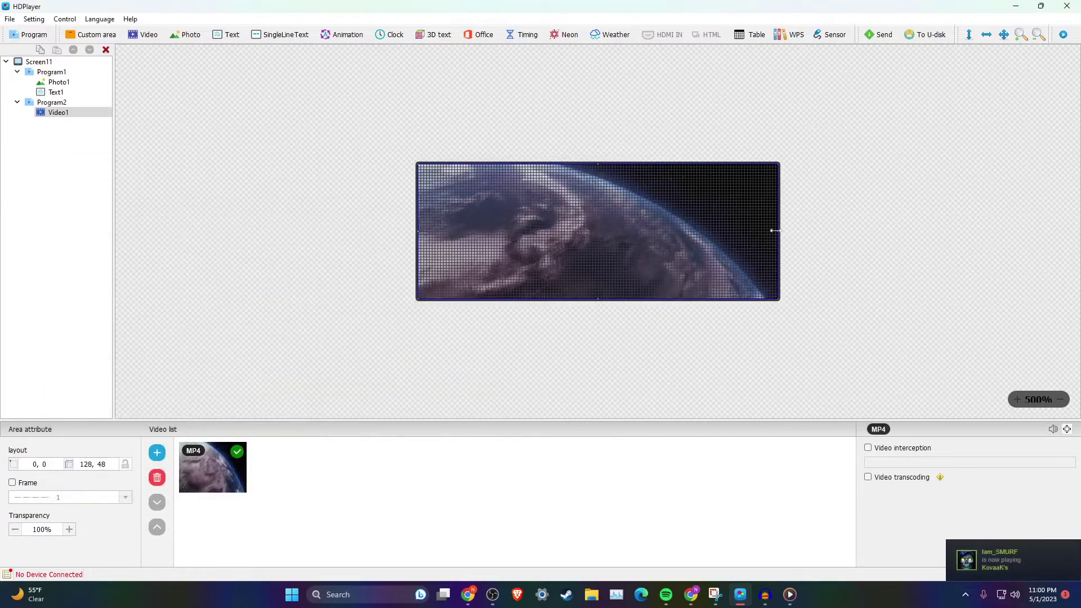
# Step: Try narrowing the video area to 44 × 48, and stretch it back over the full 128 × 48 screen
pyautogui.moveTo(775, 231); pyautogui.dragTo(543, 237)
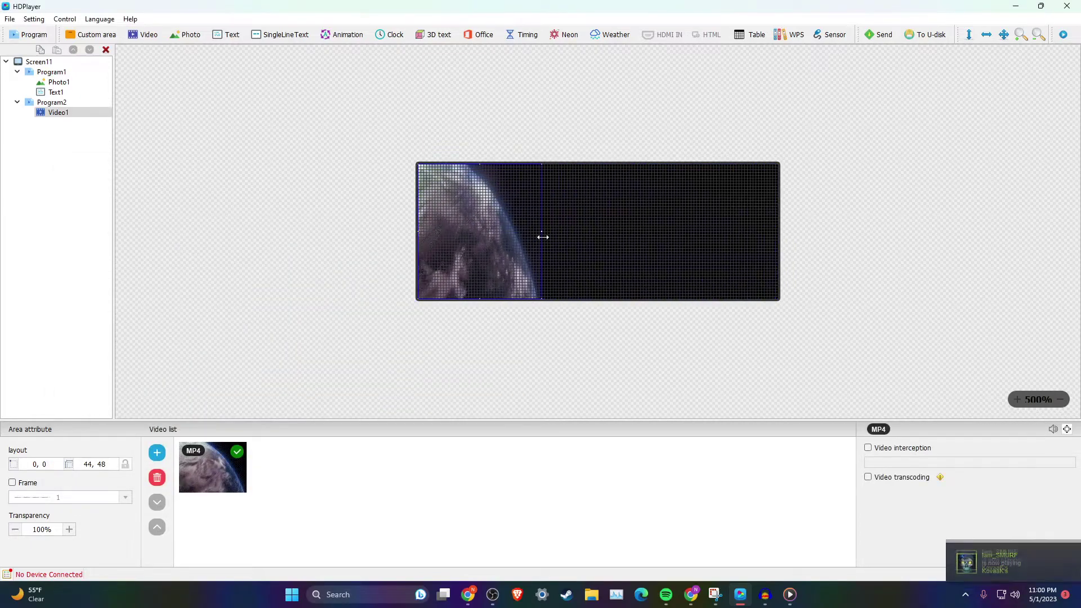
pyautogui.moveTo(541, 228); pyautogui.dragTo(763, 225)
pyautogui.moveTo(596, 162); pyautogui.dragTo(594, 109)
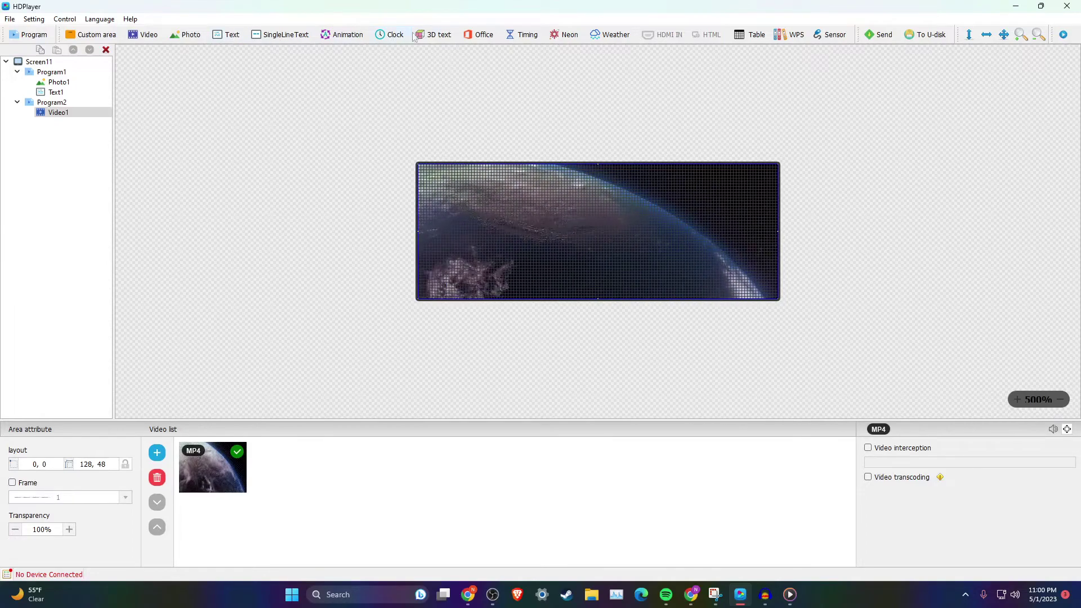
# Step: Add a 3D text area covering the full 128 × 48 screen and enter PAULS GIFT SHOP as its text
pyautogui.click(432, 35)
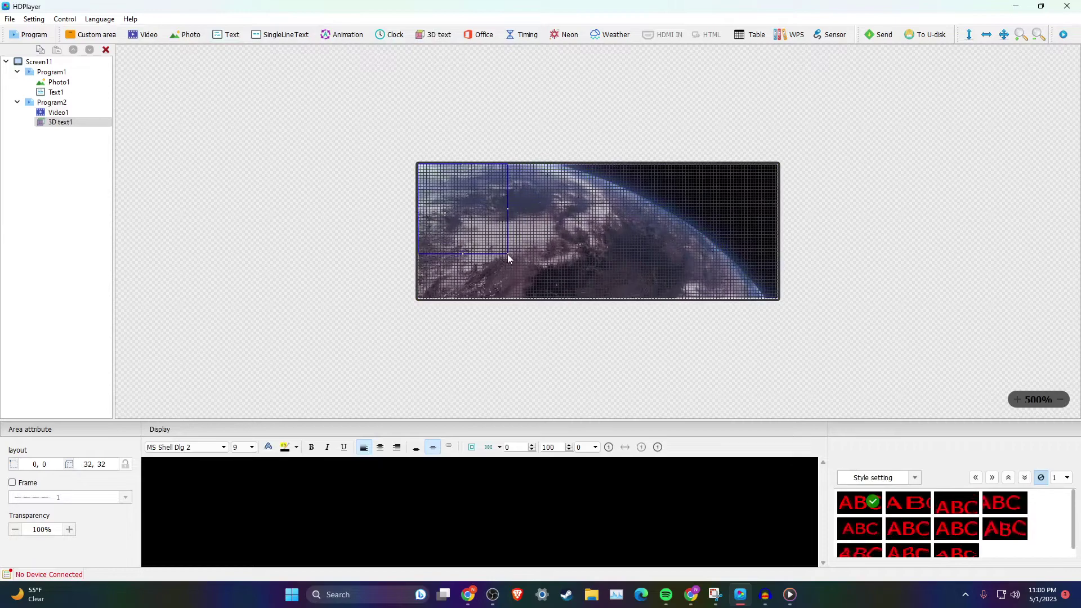
pyautogui.moveTo(508, 253); pyautogui.dragTo(864, 330)
pyautogui.click(447, 458)
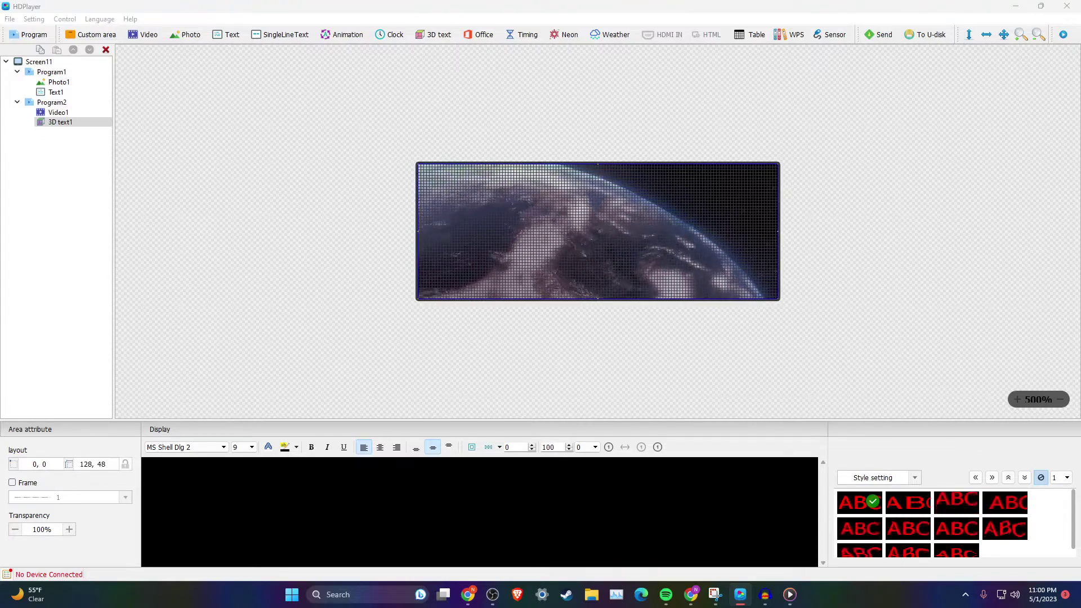
pyautogui.write('PAULS GIFT SHOP')
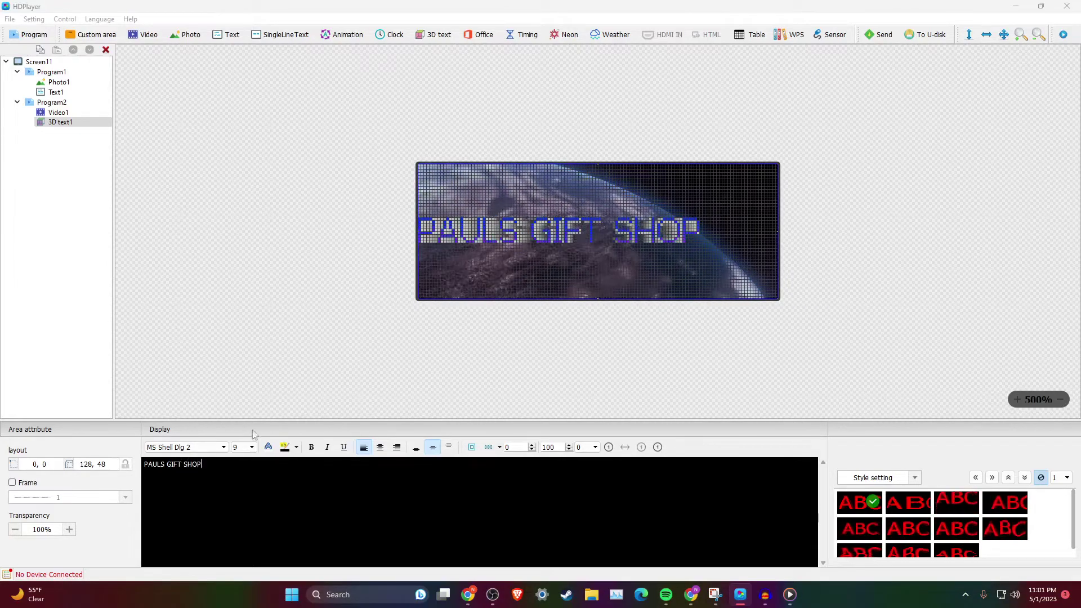
# Step: Change the font of the whole PAULS GIFT SHOP text to Bahnschrift Condensed
pyautogui.hotkey('ctrl', 'a')
pyautogui.click(223, 447)
pyautogui.scroll(5, 195, 476)
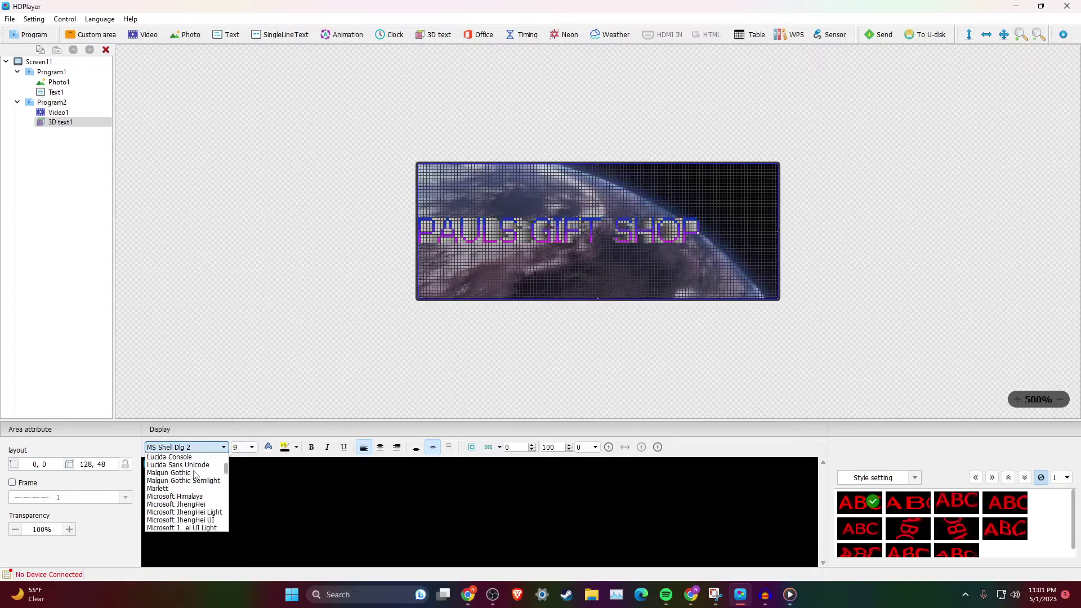
pyautogui.scroll(10, 195, 476)
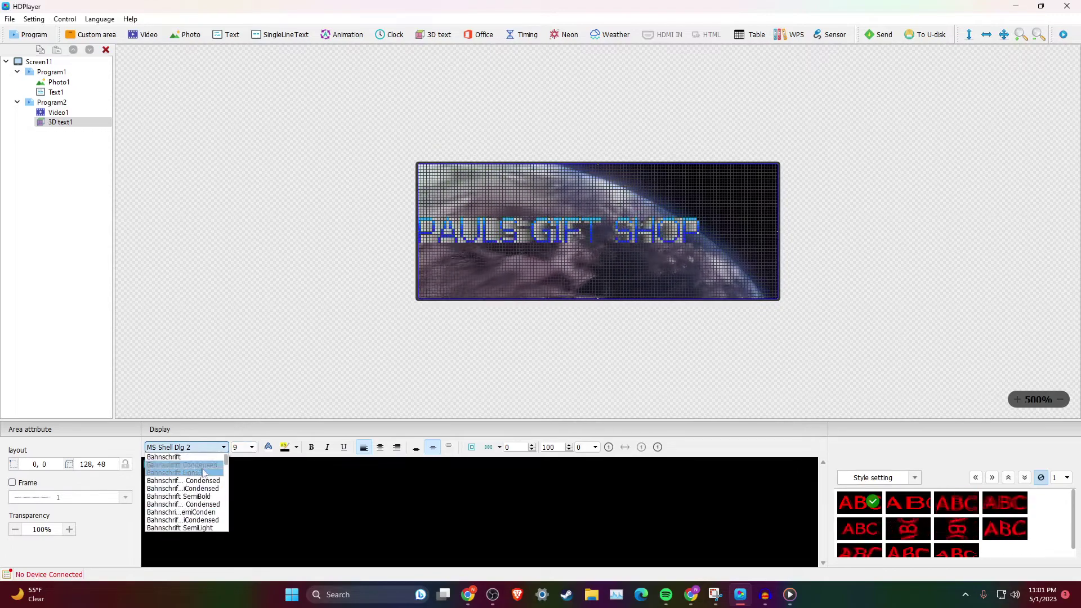
pyautogui.click(205, 465)
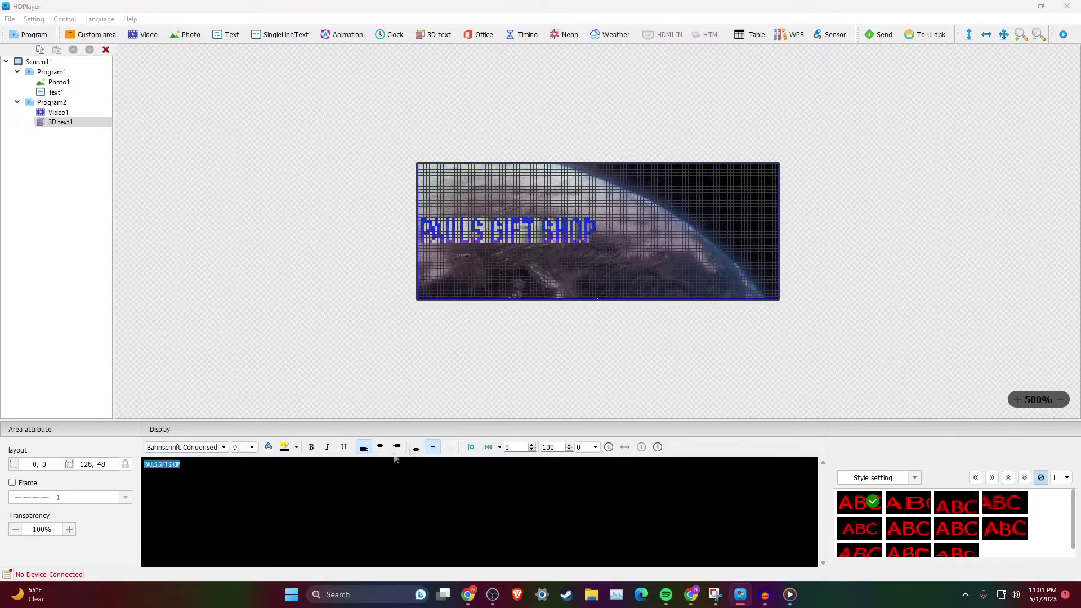
# Step: Set the PAULS GIFT SHOP text to font size 16, make it bold and centre it horizontally
pyautogui.click(237, 450)
pyautogui.scroll(3, 238, 479)
pyautogui.click(237, 467)
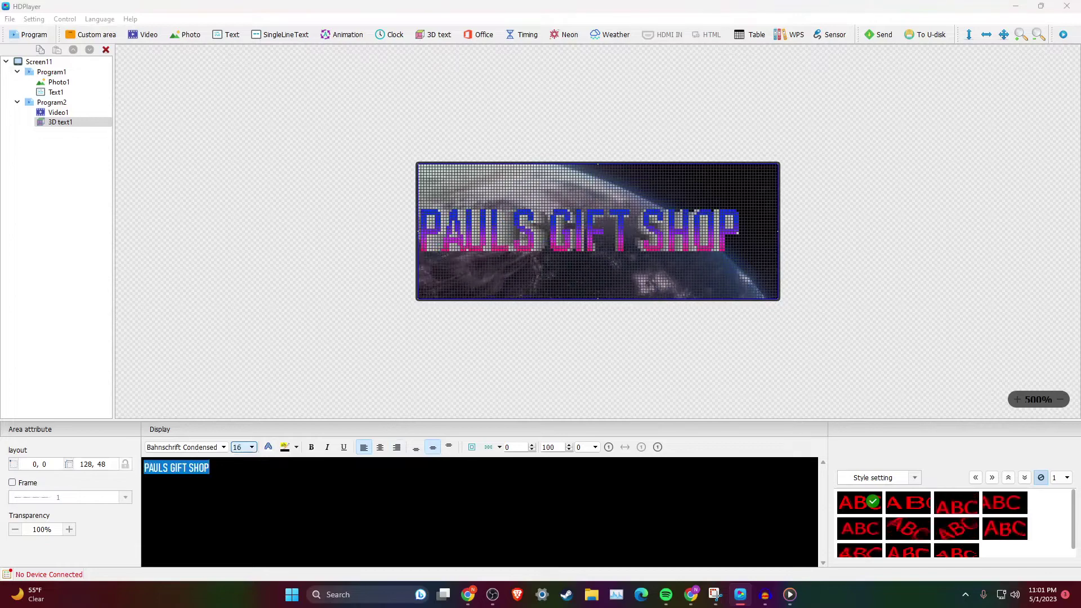
pyautogui.click(380, 448)
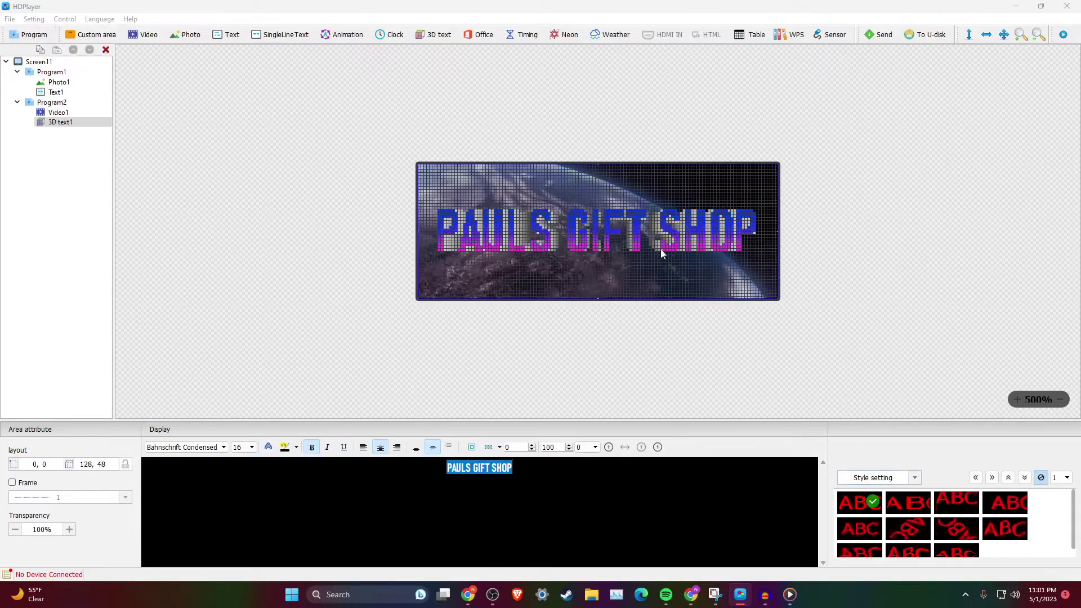
# Step: Turn off the colorful style and the 3D shadows on the PAULS GIFT SHOP text
pyautogui.click(916, 477)
pyautogui.moveTo(935, 525)
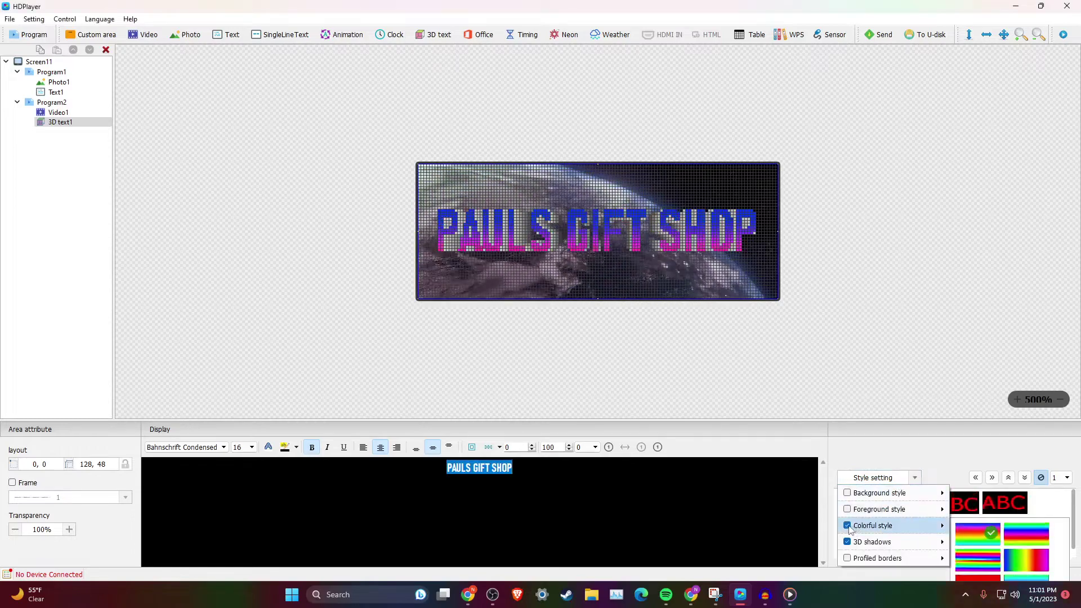
pyautogui.click(1026, 560)
pyautogui.click(878, 477)
pyautogui.click(848, 527)
pyautogui.moveTo(848, 539)
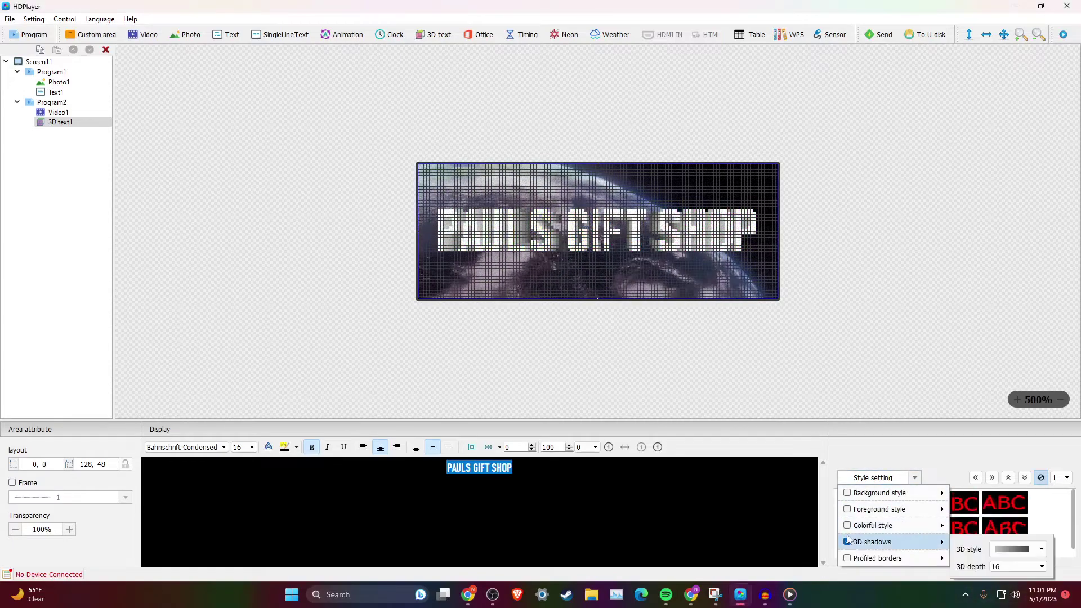
pyautogui.click(848, 542)
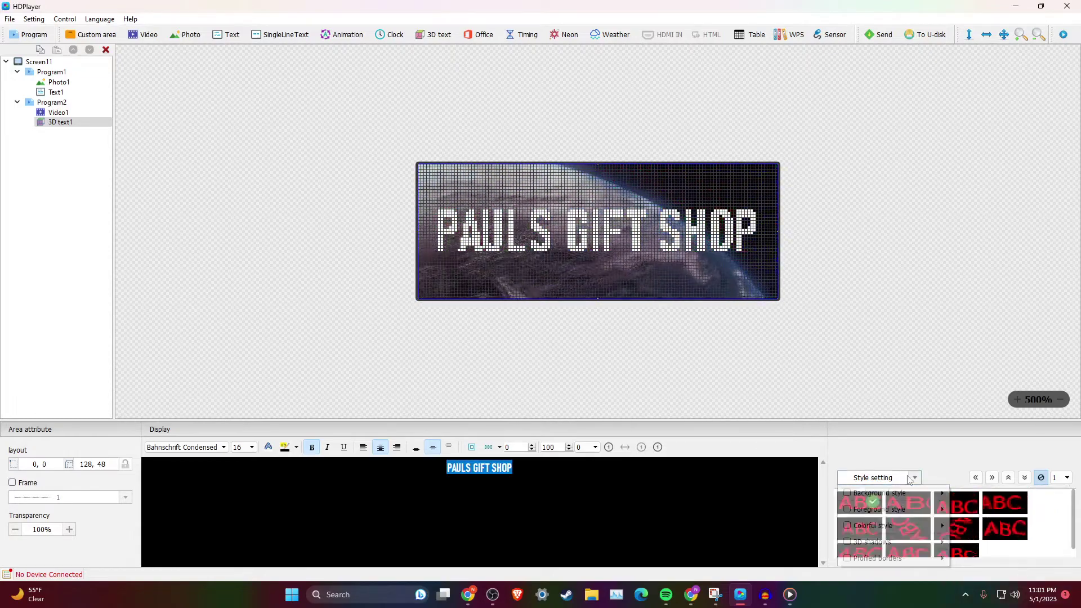
# Step: Set the colour of the PAULS GIFT SHOP text to red, #ff0000
pyautogui.click(269, 447)
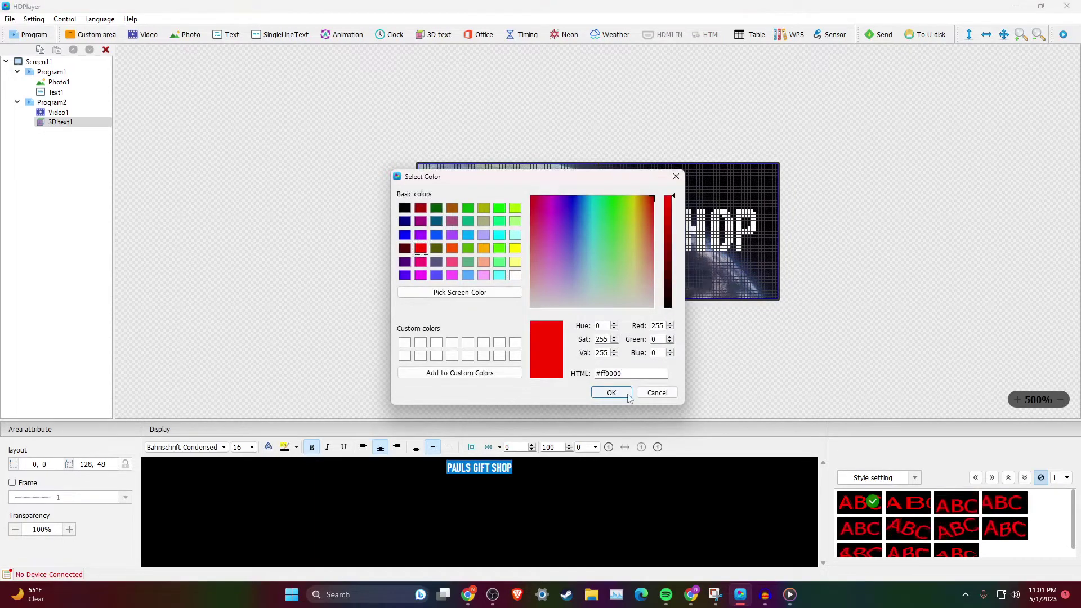
pyautogui.click(611, 393)
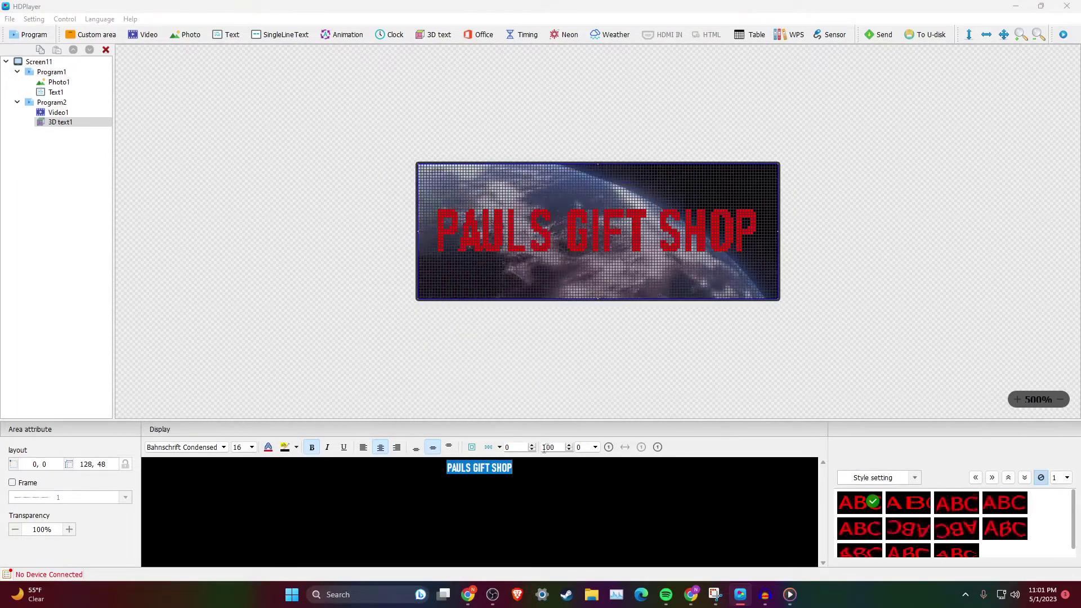
pyautogui.click(489, 449)
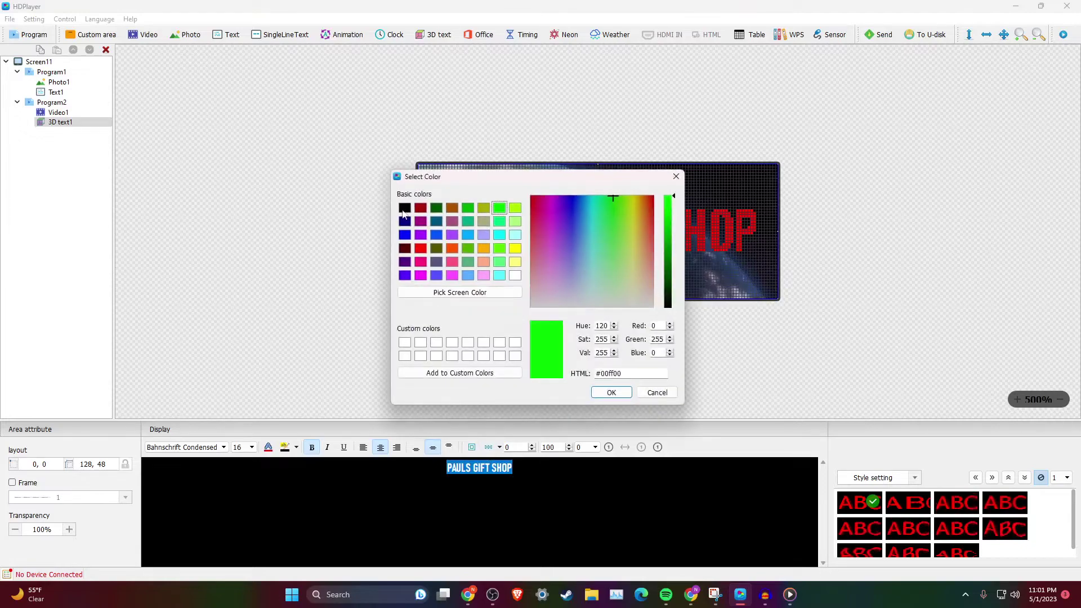
pyautogui.click(615, 394)
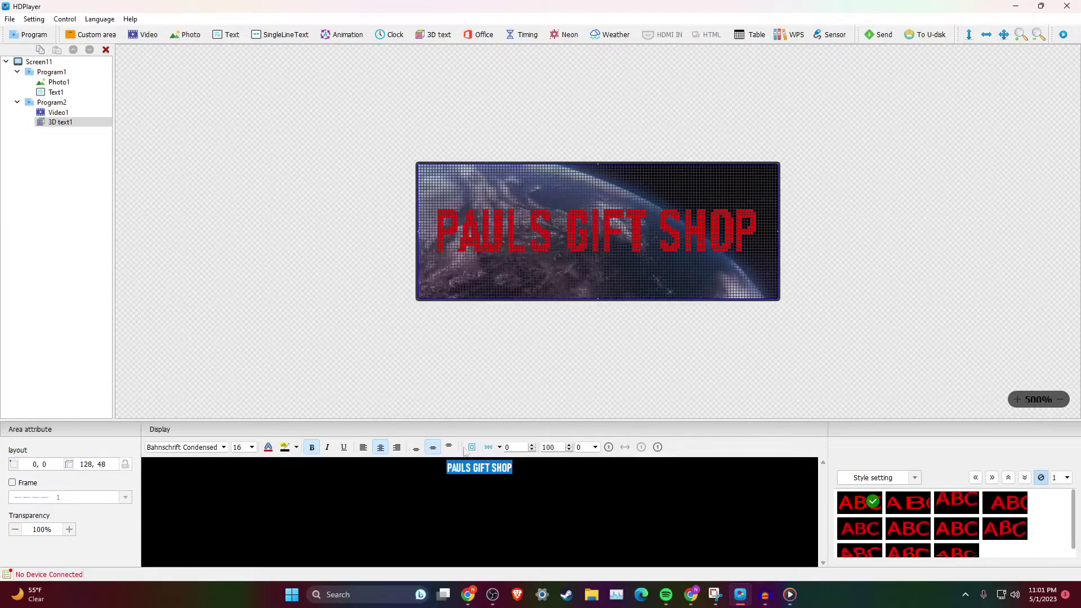
# Step: Set the letter spacing of the whole PAULS GIFT SHOP text to 1 and its font size to 14
pyautogui.click(515, 468)
pyautogui.moveTo(514, 468); pyautogui.dragTo(441, 467)
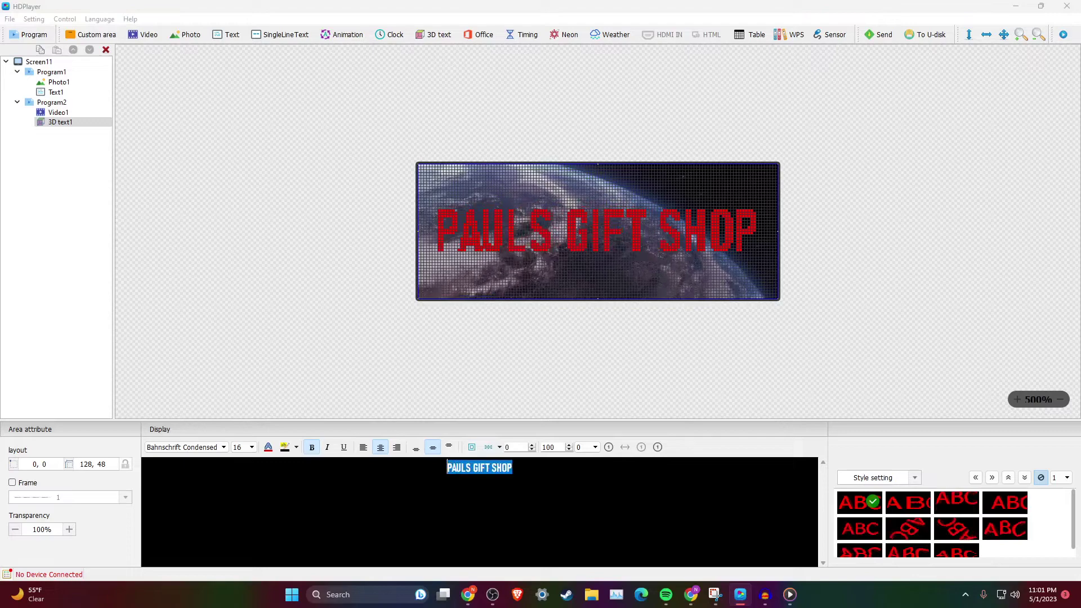
pyautogui.click(532, 444)
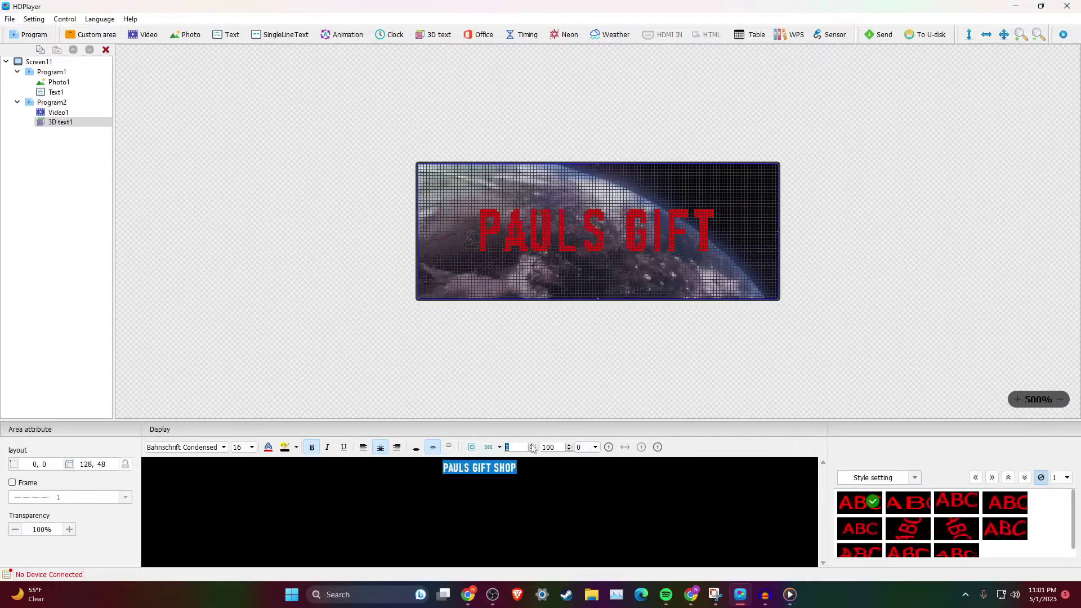
pyautogui.click(532, 450)
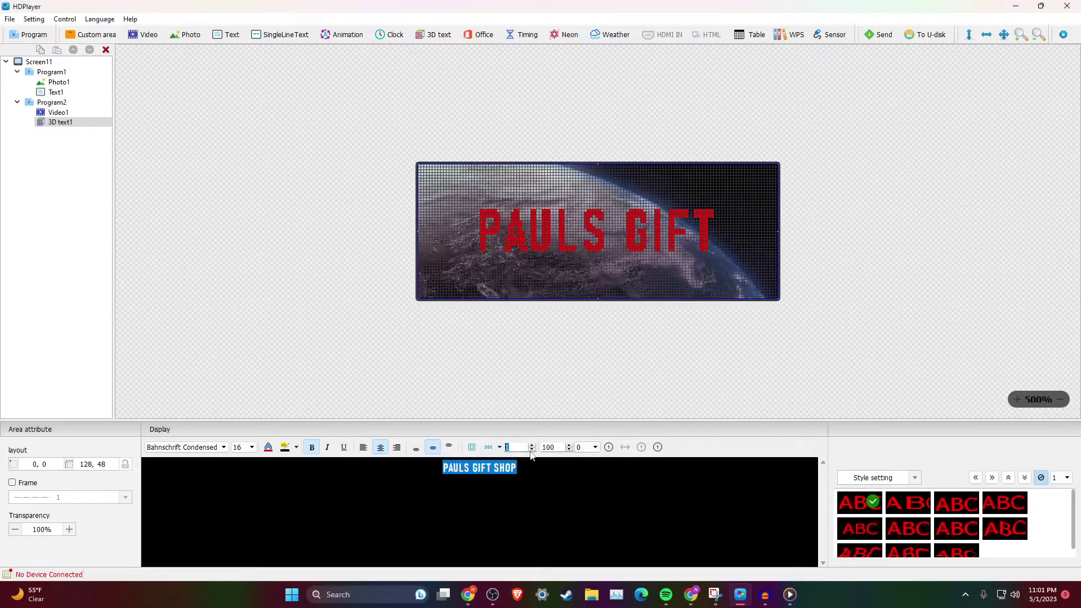
pyautogui.click(252, 447)
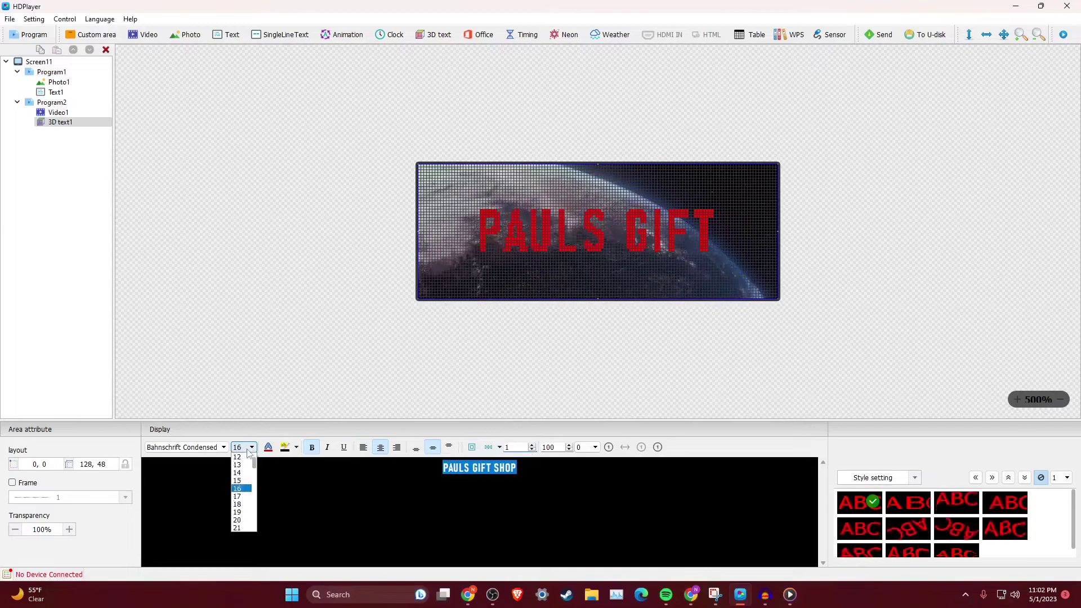
pyautogui.click(239, 480)
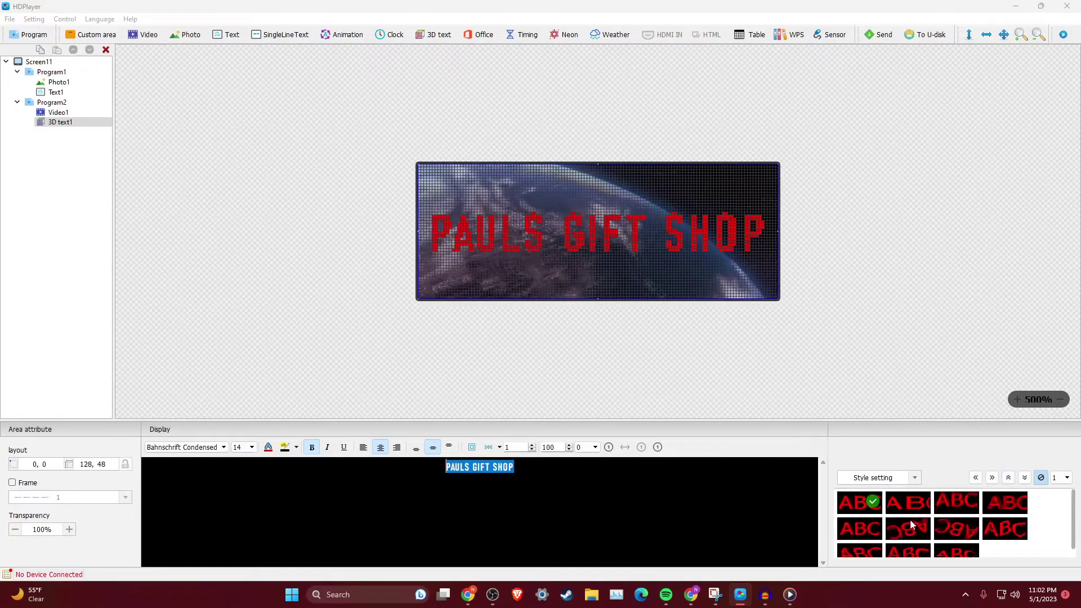
# Step: Make the PAULS GIFT SHOP 3D text scroll horizontally at speed 3 with the second motion effect in the effect list
pyautogui.click(957, 507)
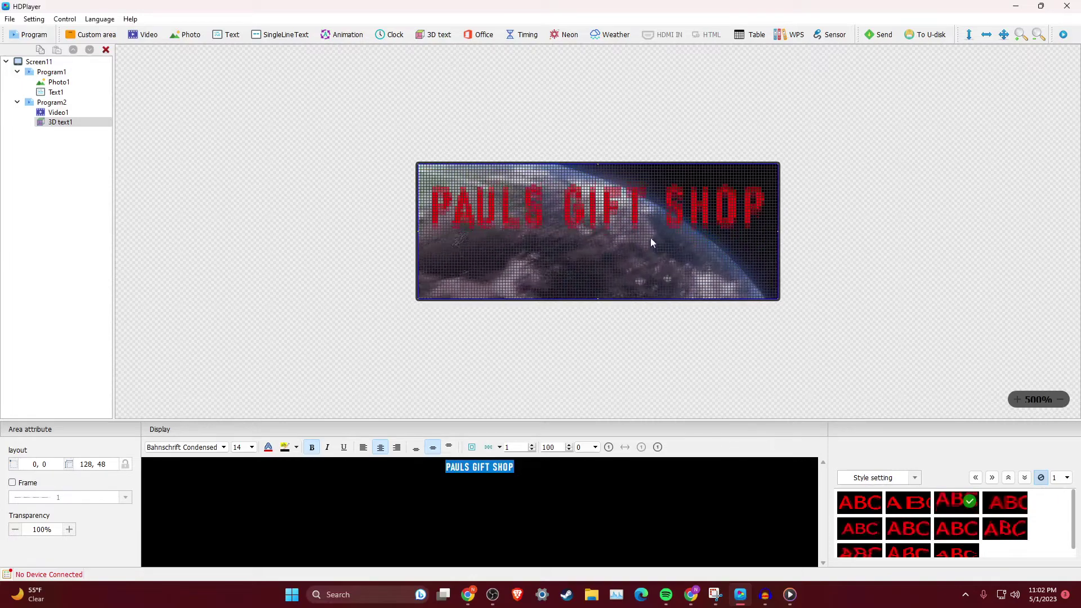
pyautogui.click(1004, 500)
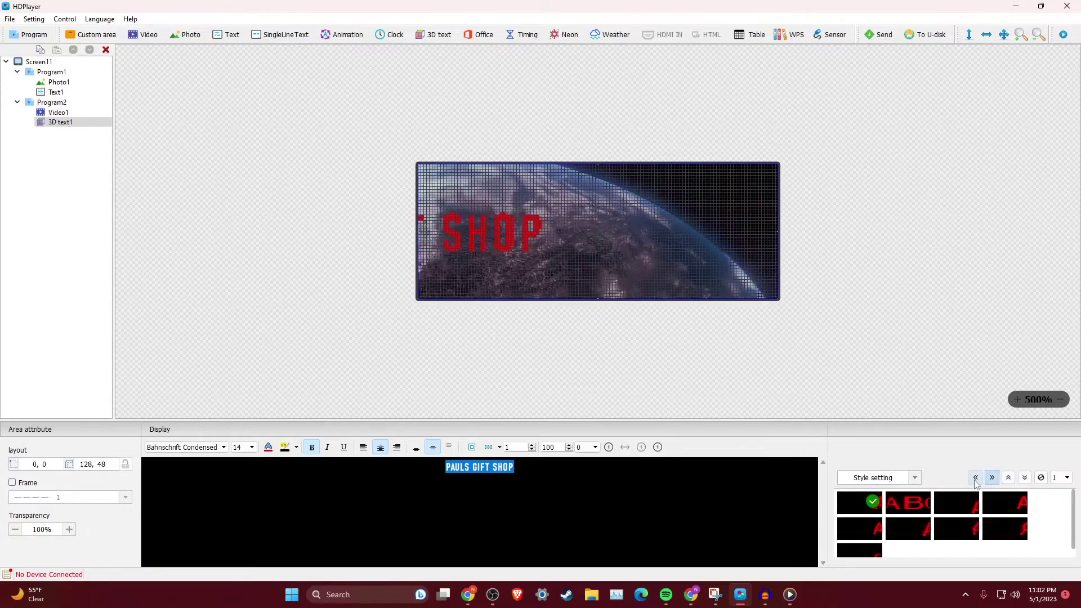
pyautogui.click(1058, 478)
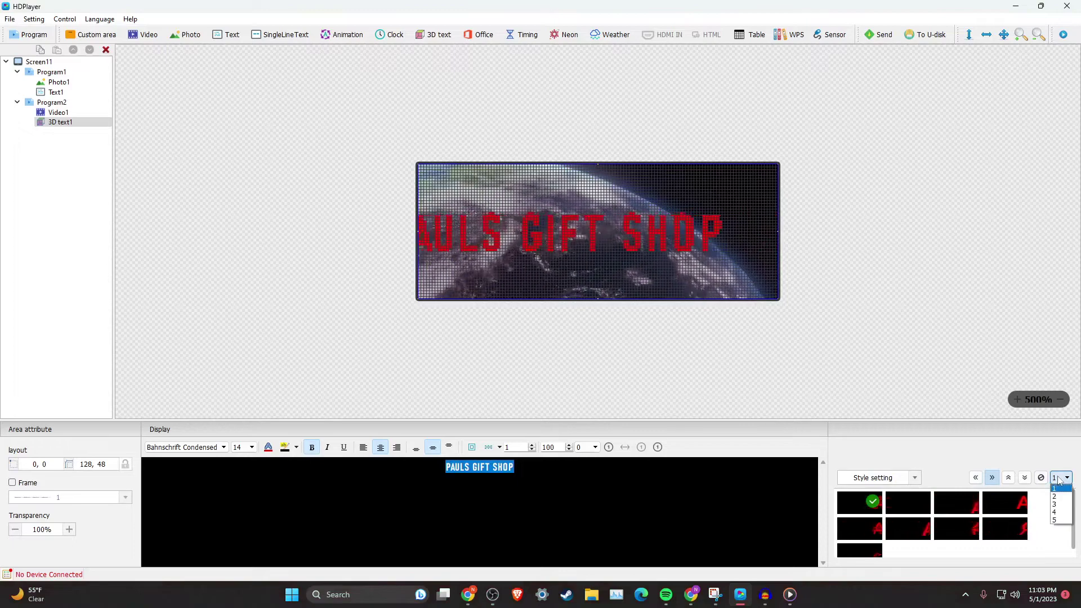
pyautogui.click(1058, 521)
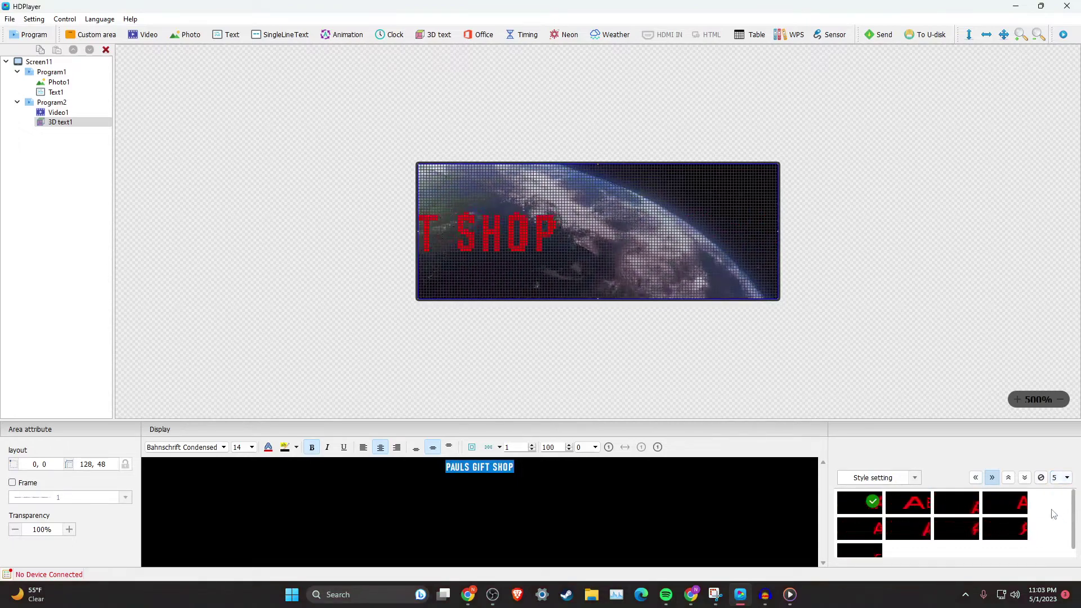
pyautogui.click(1058, 478)
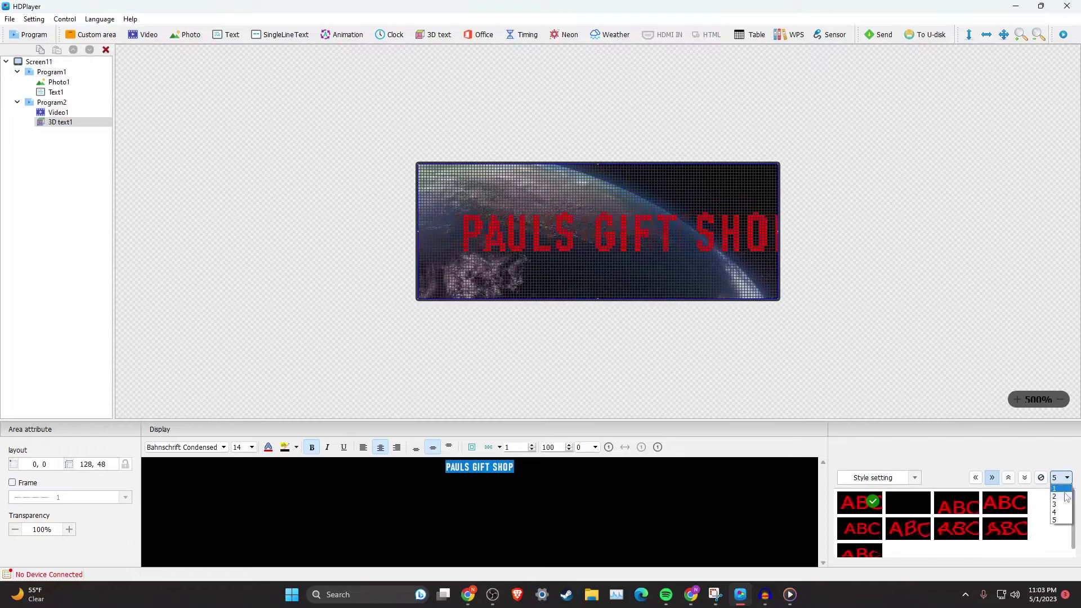
pyautogui.click(1058, 504)
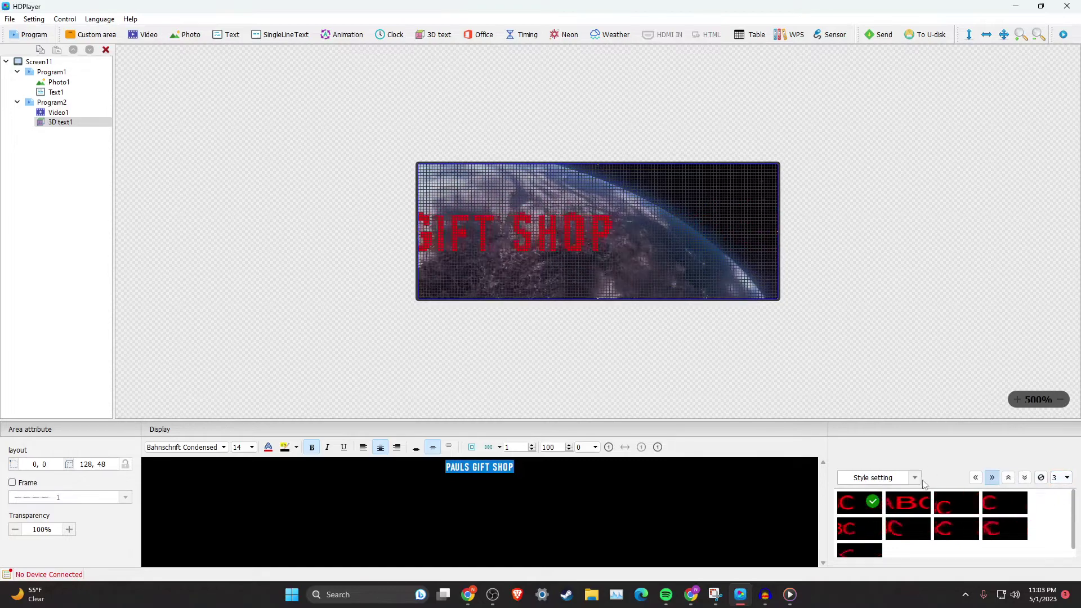
pyautogui.click(919, 503)
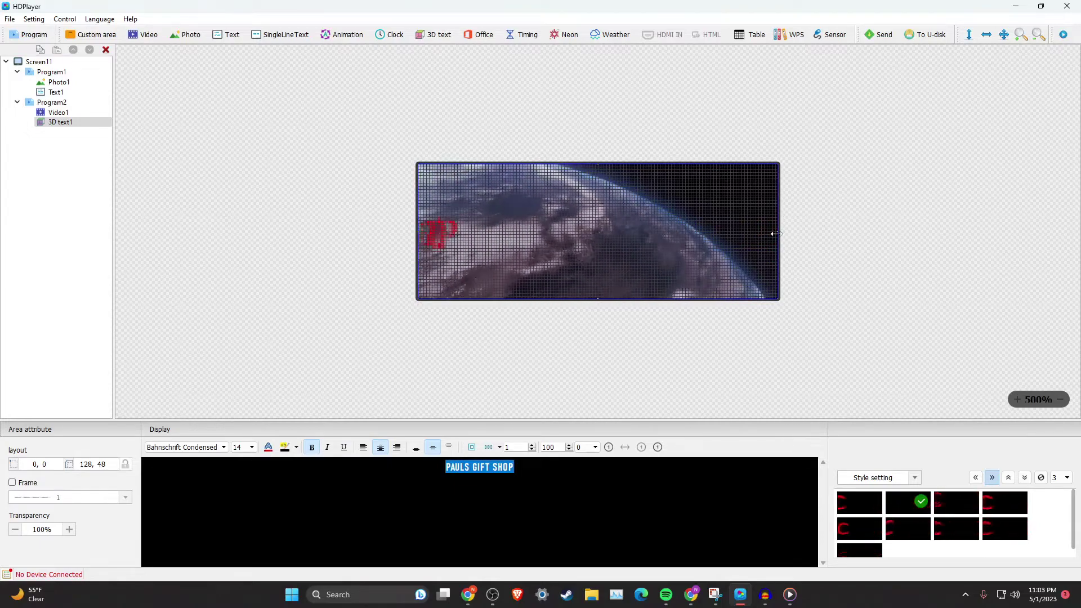
# Step: Add a third program with a full-screen 128 × 48 photo area and load an image from the holidays folder into it
pyautogui.click(28, 34)
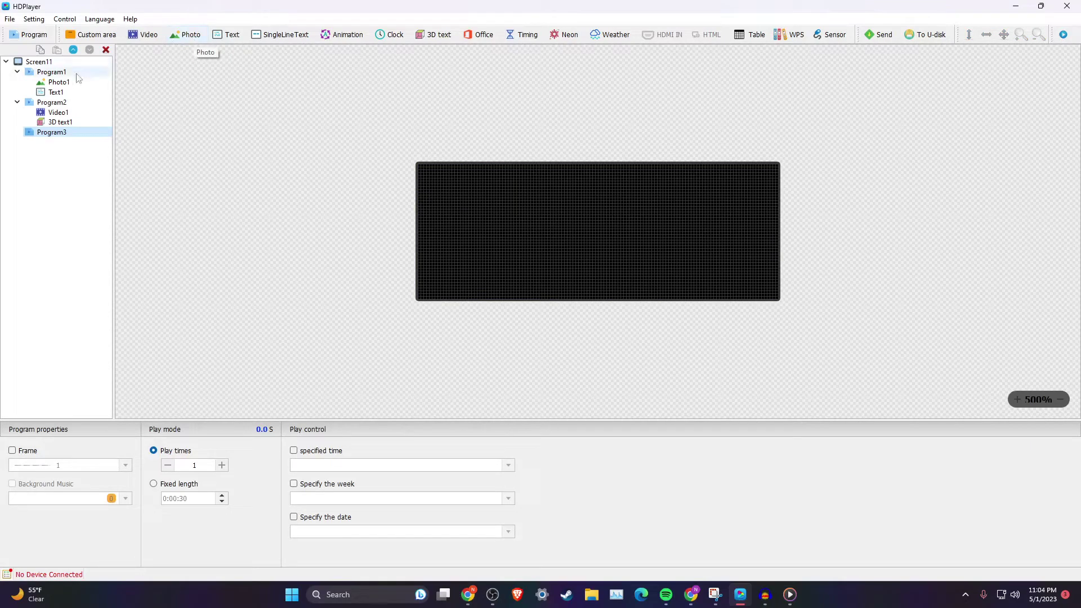
pyautogui.click(198, 39)
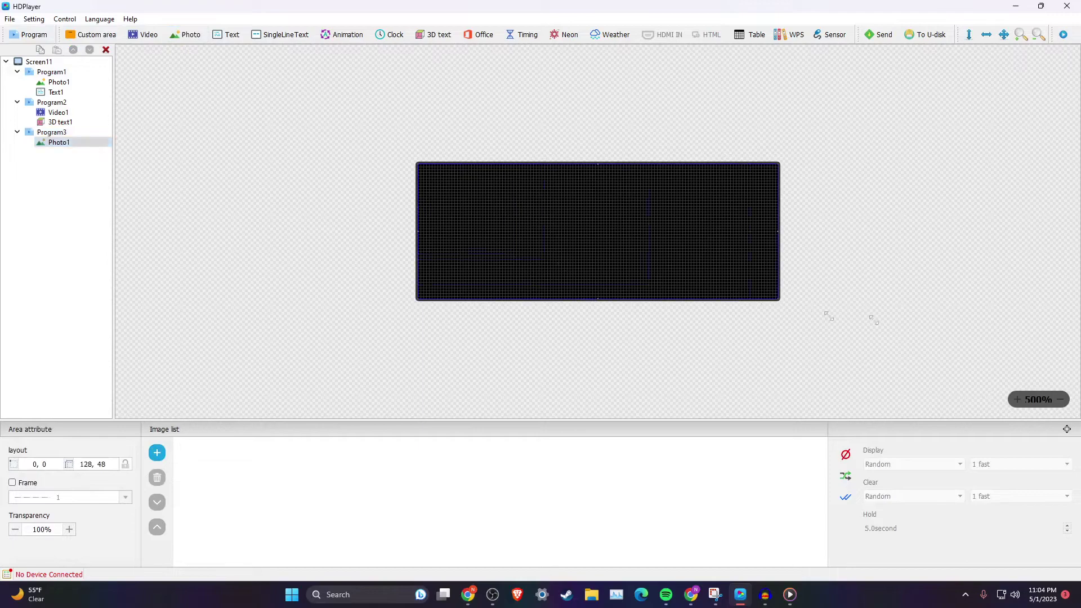
pyautogui.click(156, 457)
pyautogui.click(279, 204)
pyautogui.doubleClick(161, 330)
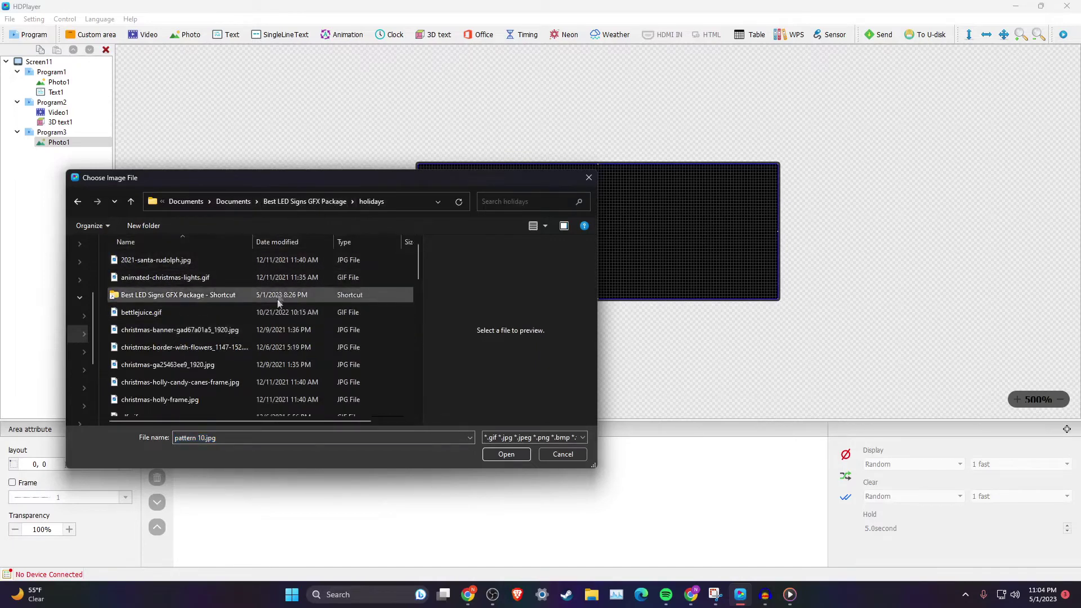
pyautogui.scroll(-2, 272, 336)
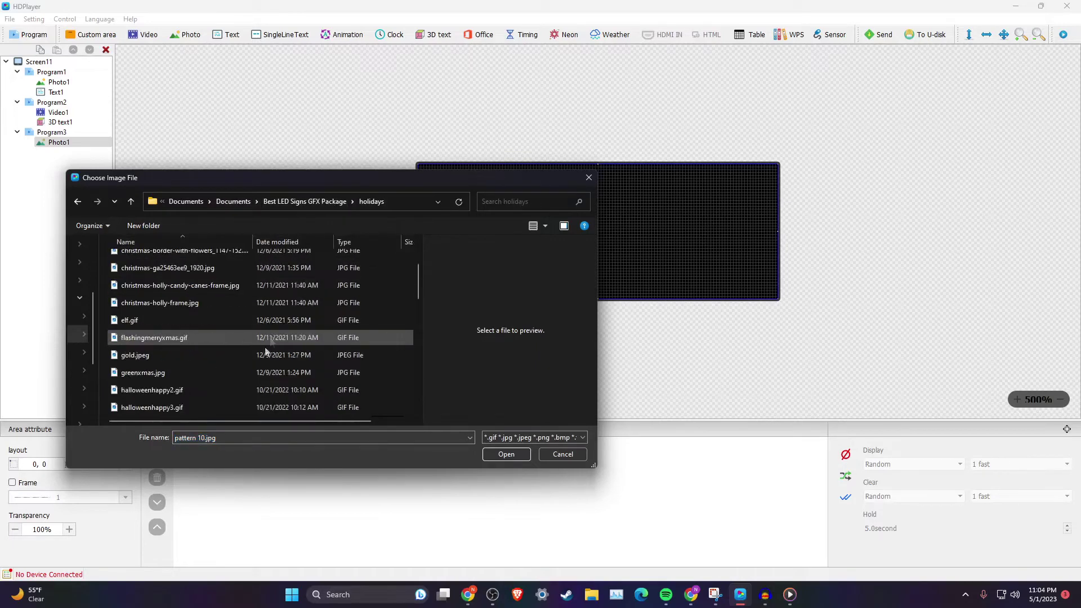
pyautogui.doubleClick(256, 388)
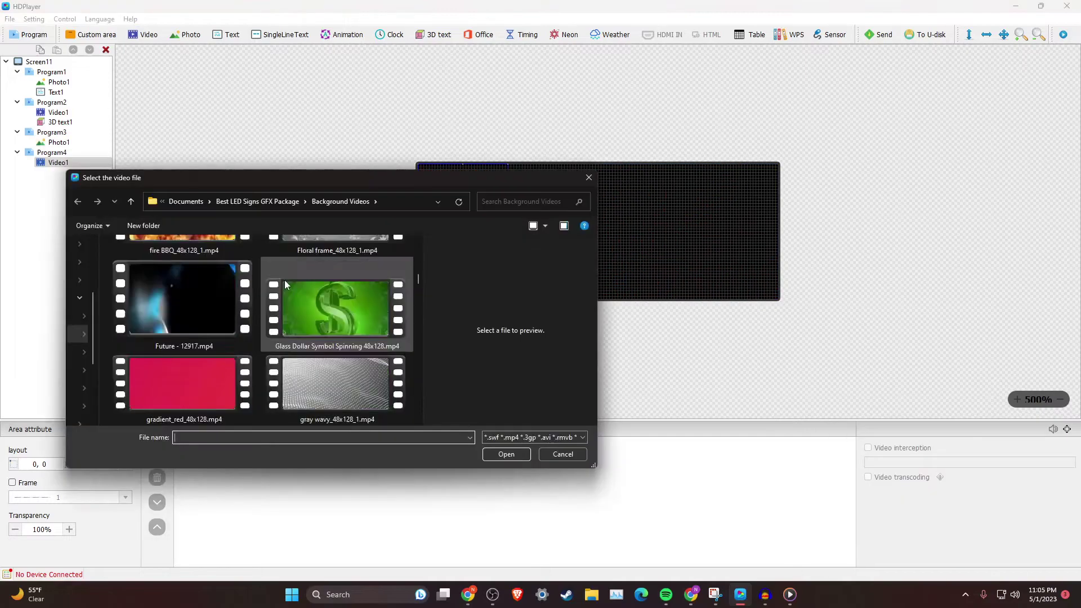
# Step: Load pink hearts_48x128.mp4 into the Program4 video area and stretch the area over the full 128 × 48 screen
pyautogui.scroll(-6, 285, 280)
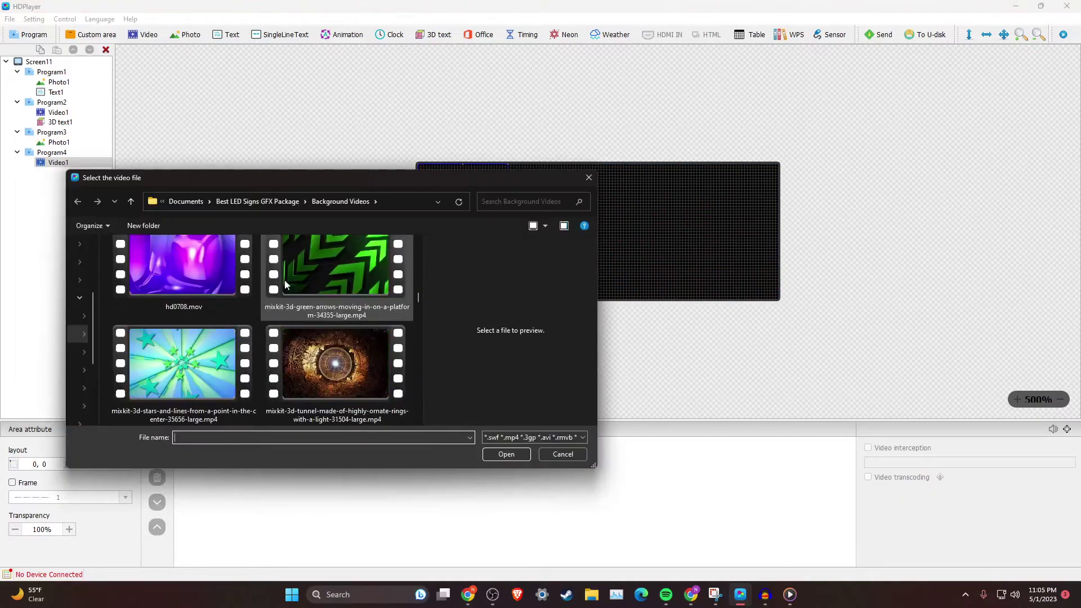
pyautogui.scroll(-10, 283, 285)
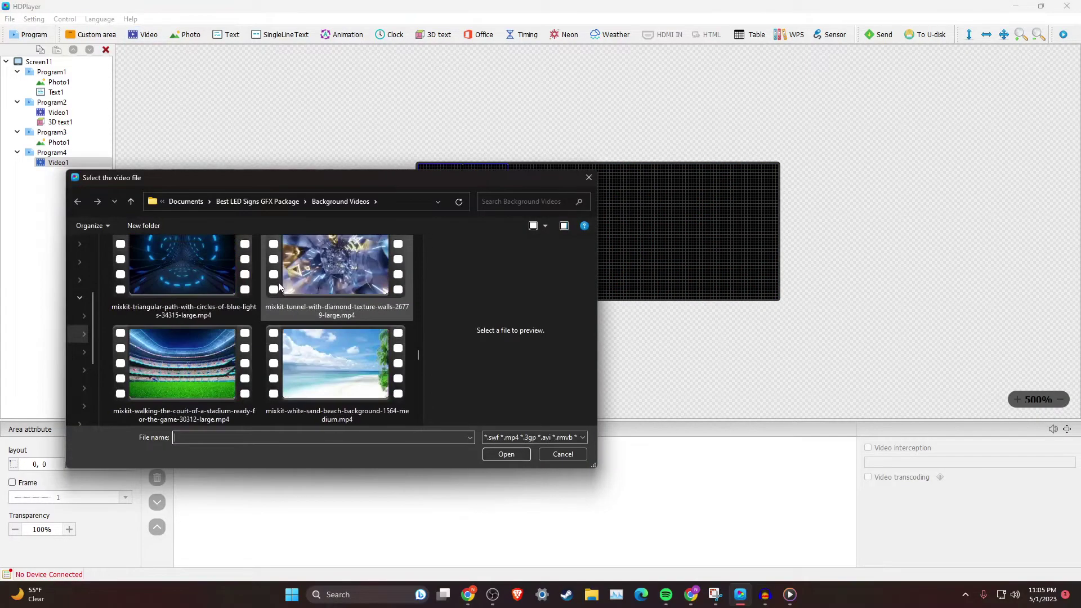
pyautogui.scroll(-2, 278, 285)
pyautogui.click(188, 394)
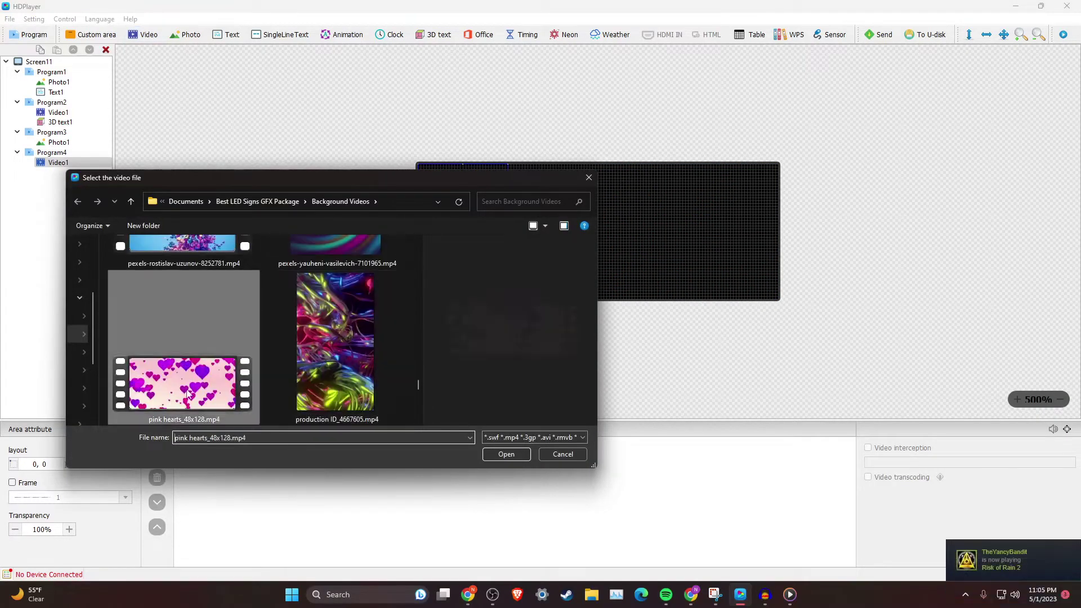
pyautogui.doubleClick(187, 392)
pyautogui.moveTo(508, 252); pyautogui.dragTo(869, 340)
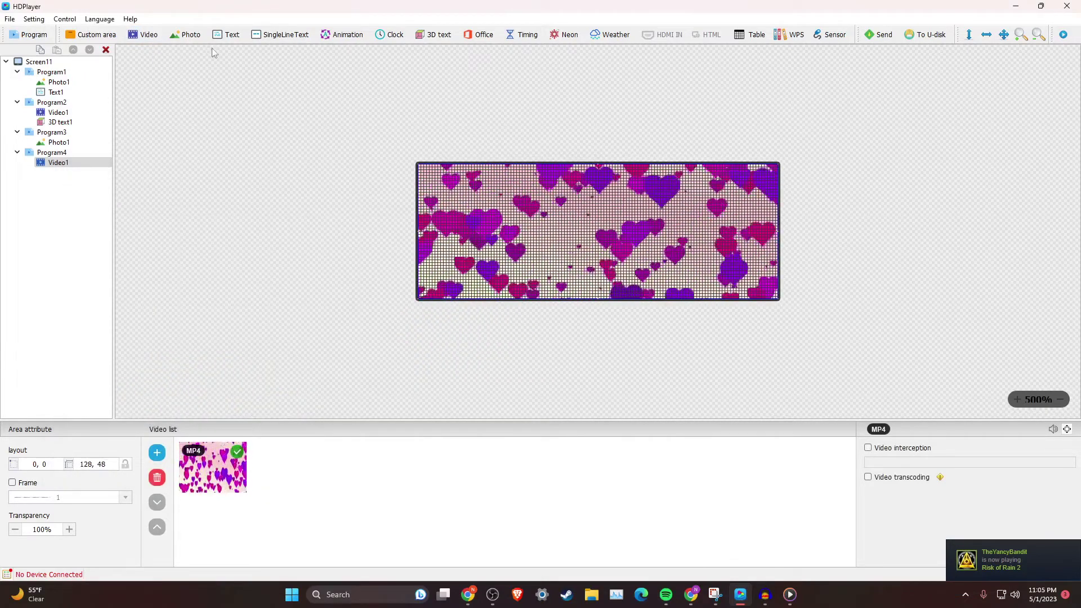
# Step: Add a text area to Program4 and enter VALENTINES DAY SALE as its text
pyautogui.click(231, 34)
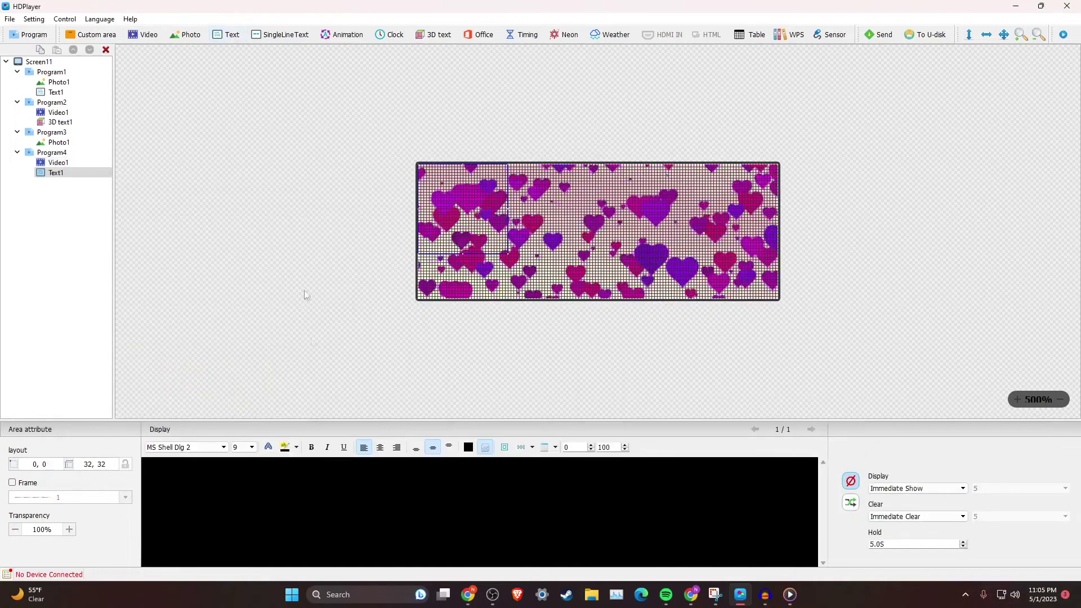
pyautogui.write('VA')
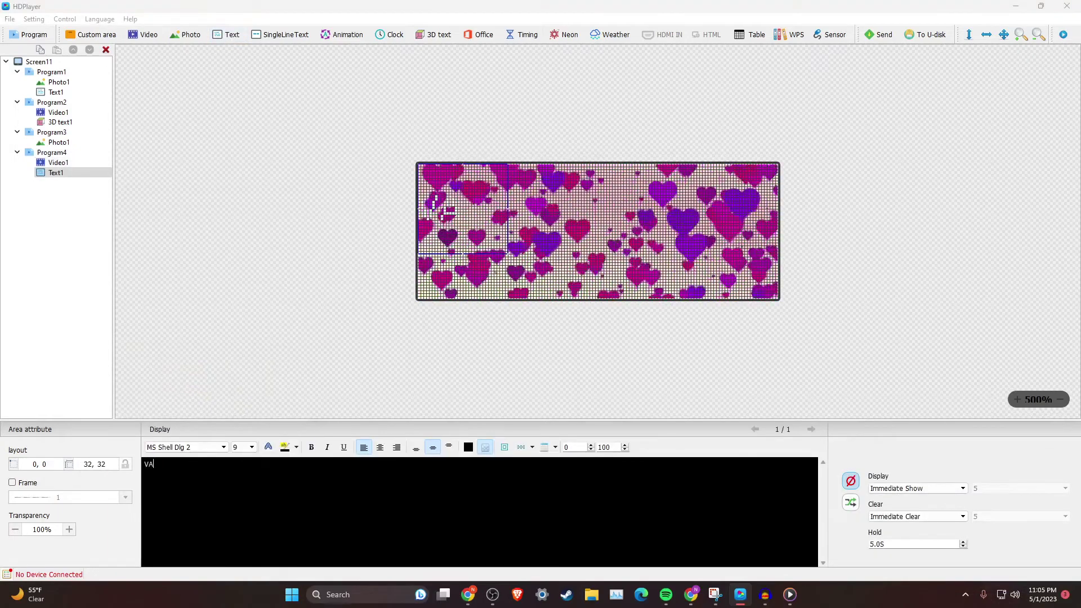
pyautogui.write('LENTI')
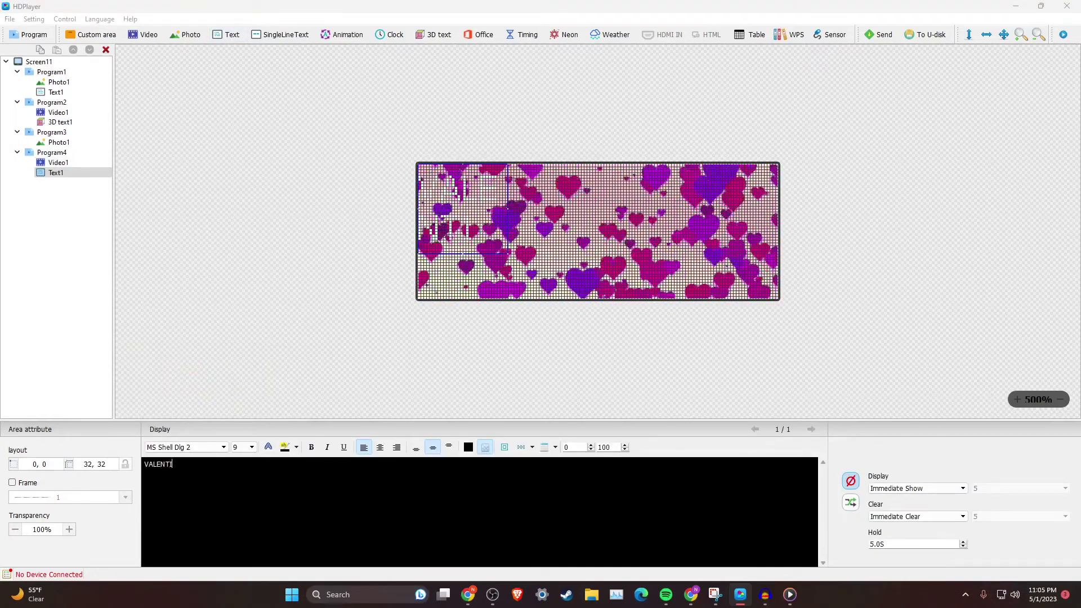
pyautogui.write('NES DAY SALE')
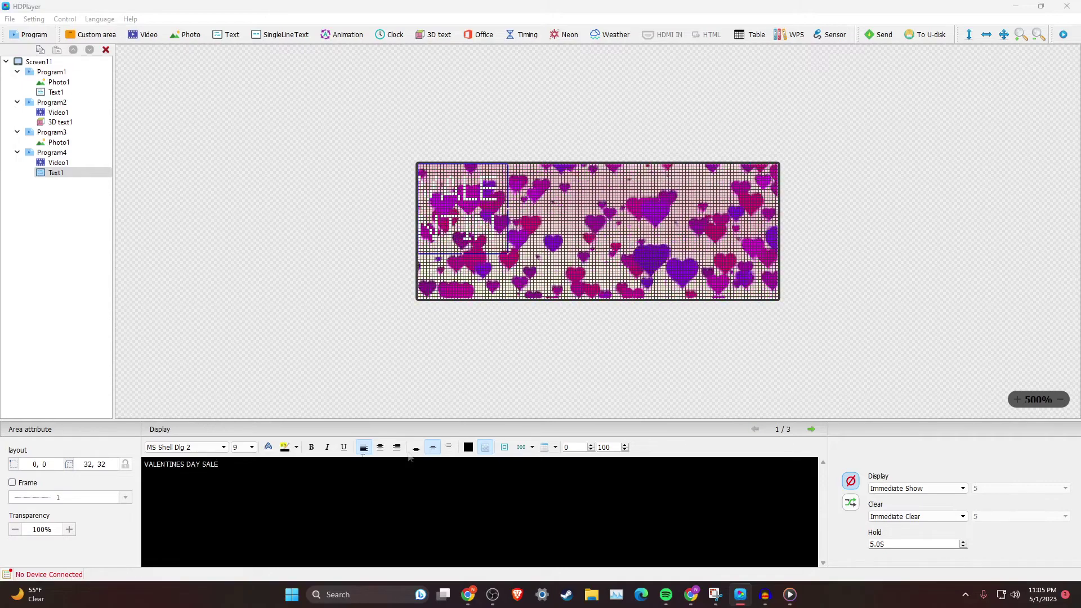
# Step: Set the VALENTINES DAY SALE text to font size 16 and stretch its area over the full 128 × 48 screen
pyautogui.hotkey('ctrl', 'a')
pyautogui.click(251, 447)
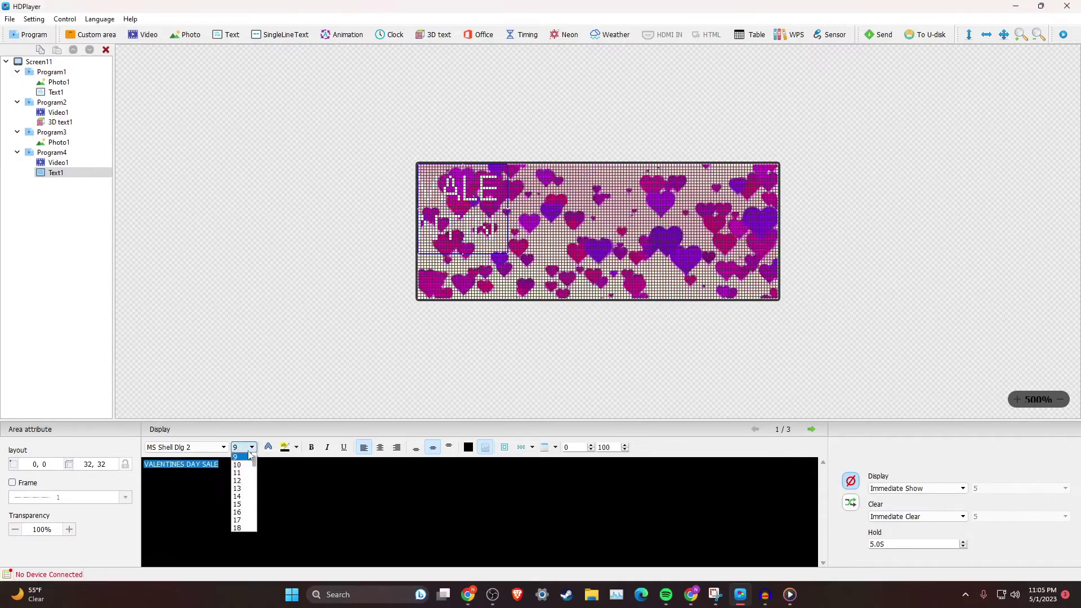
pyautogui.click(245, 490)
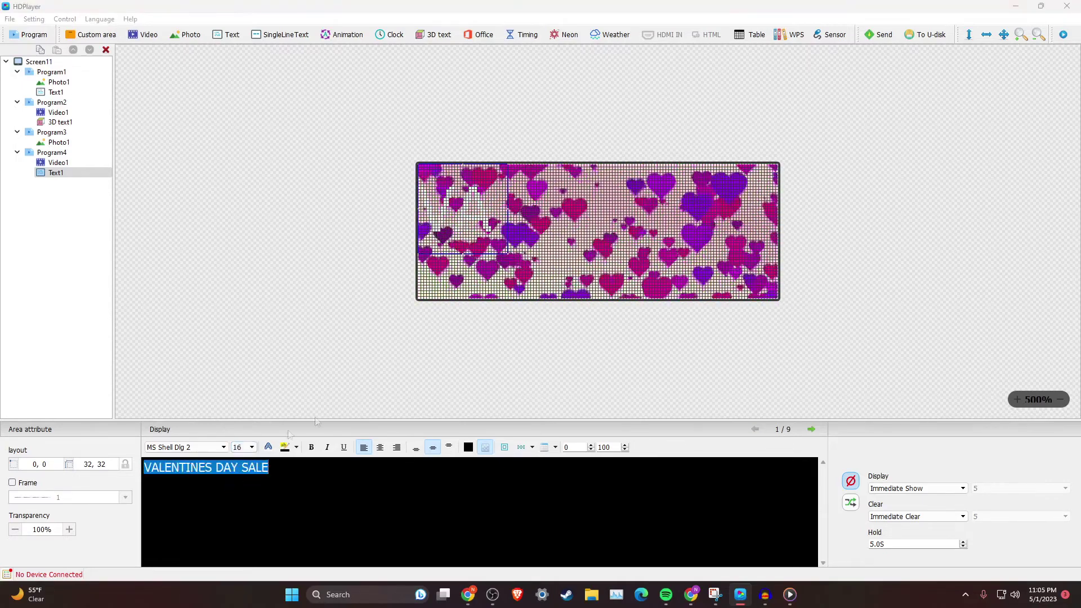
pyautogui.moveTo(507, 252); pyautogui.dragTo(949, 337)
# Step: Change the VALENTINES DAY SALE text to bold Bahnschrift Condensed and center it horizontally
pyautogui.click(223, 447)
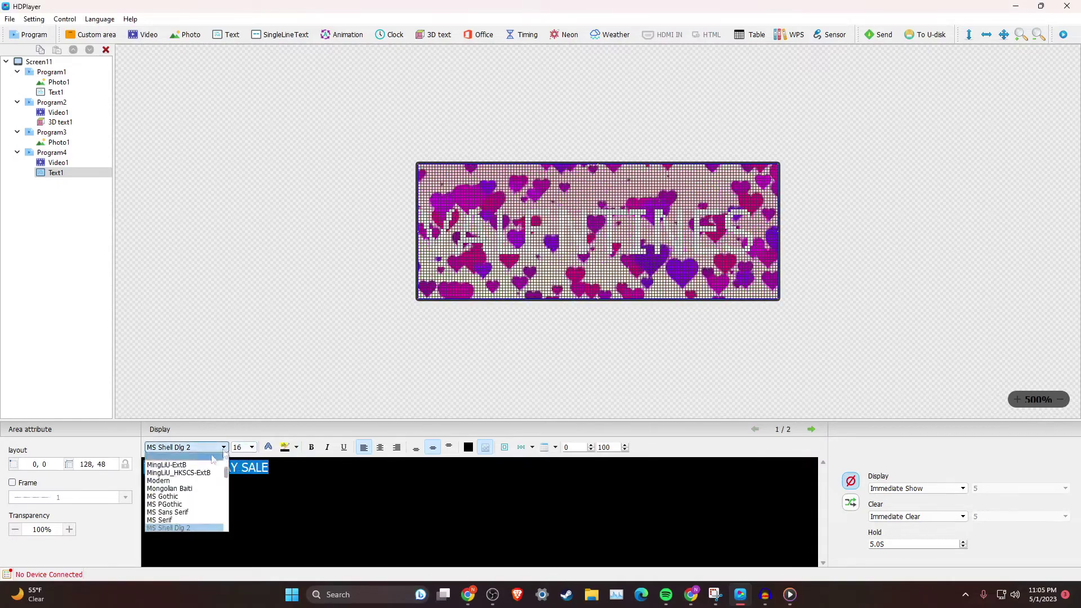
pyautogui.scroll(5, 187, 472)
pyautogui.scroll(6, 186, 513)
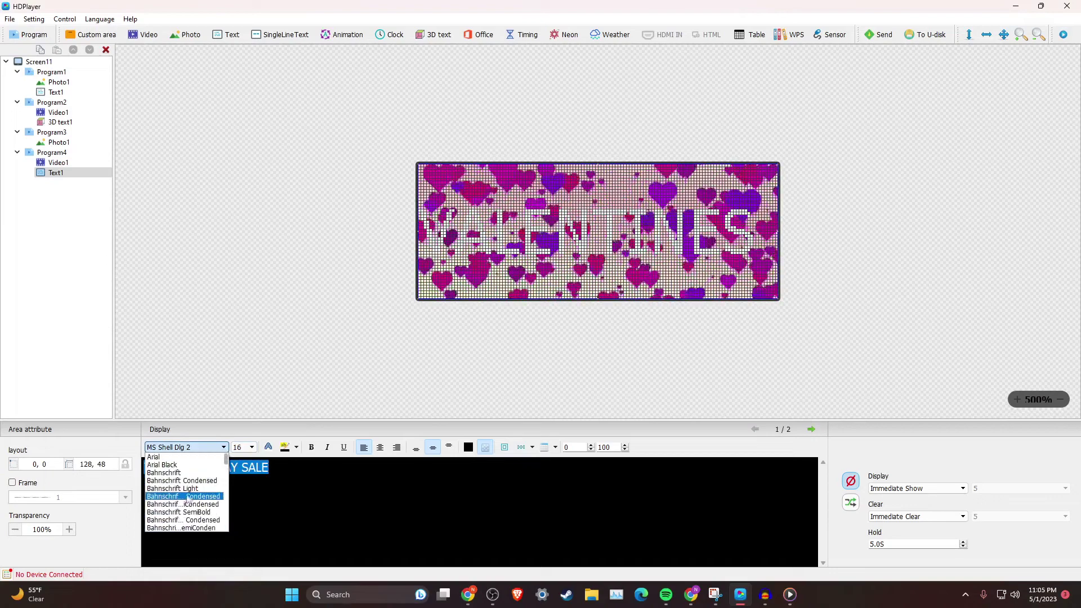
pyautogui.click(196, 482)
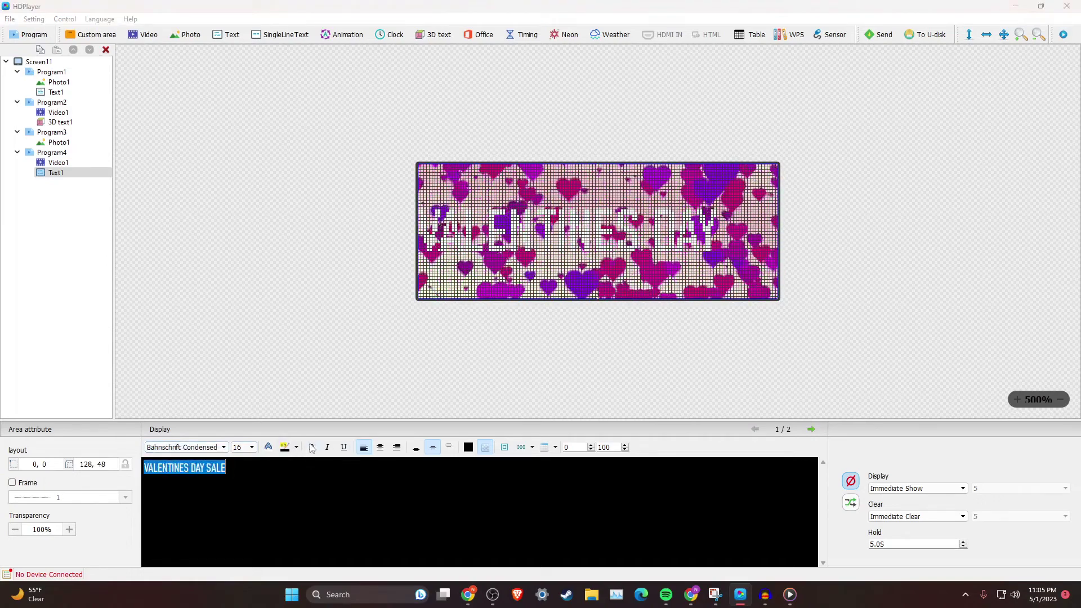
pyautogui.click(381, 449)
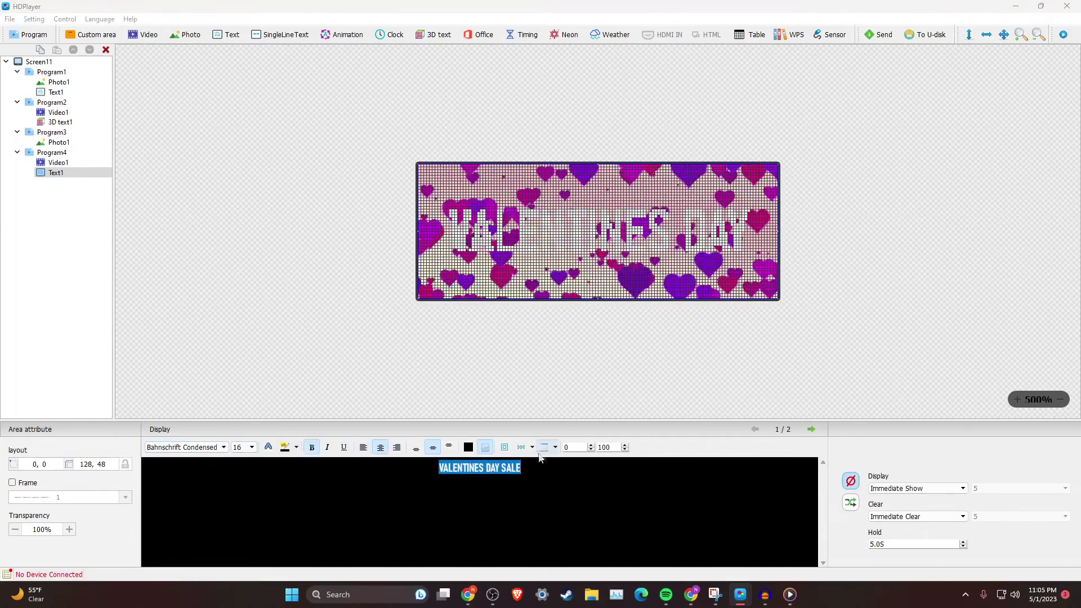
# Step: Color the VALENTINES DAY SALE text light cyan #55ffff and give its letters a black outline
pyautogui.click(269, 449)
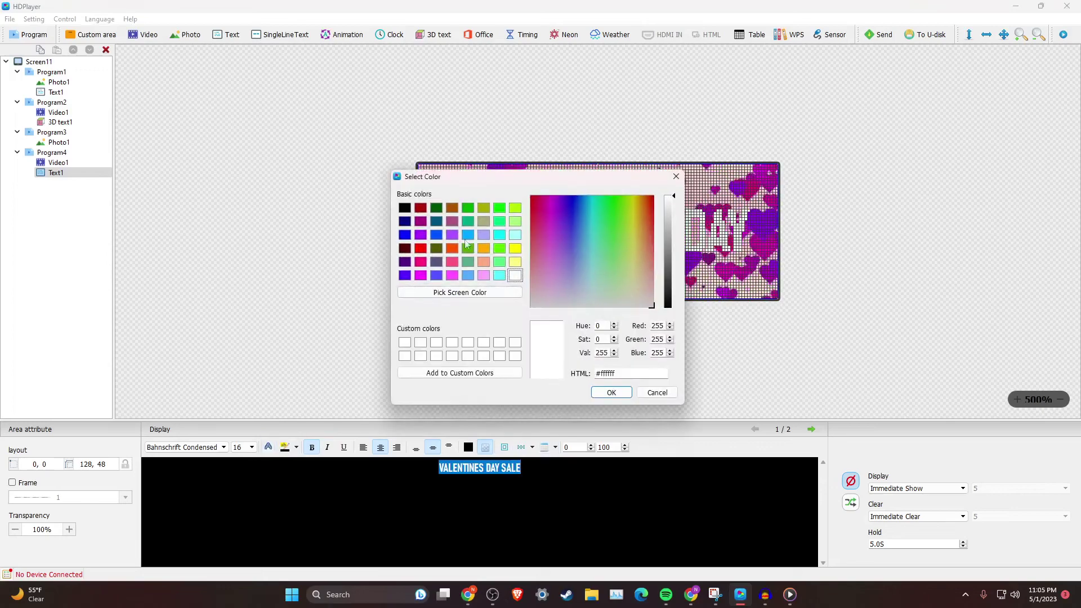
pyautogui.click(612, 393)
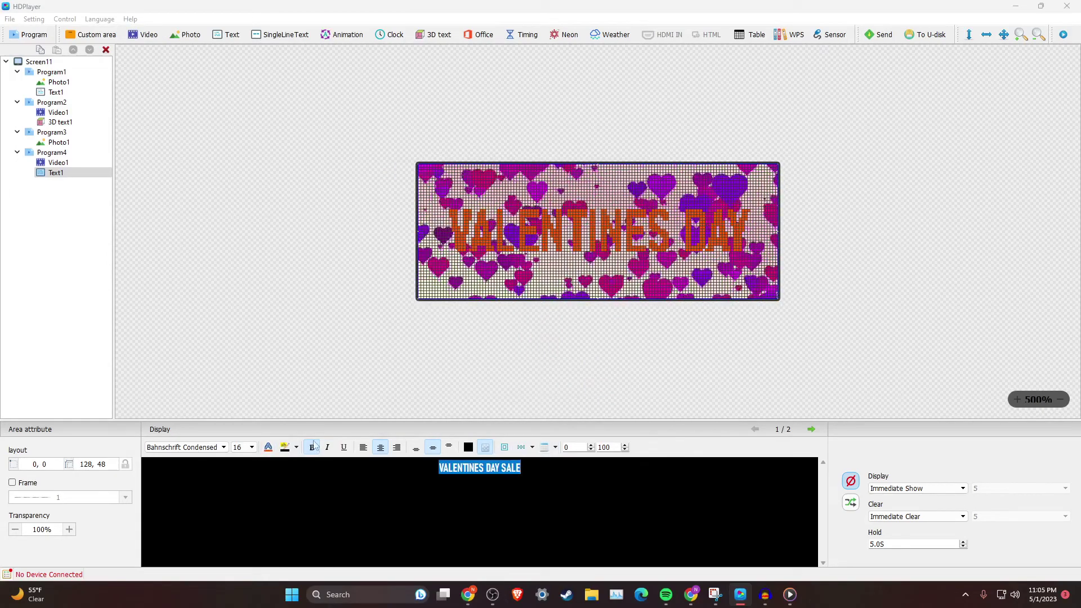
pyautogui.click(269, 448)
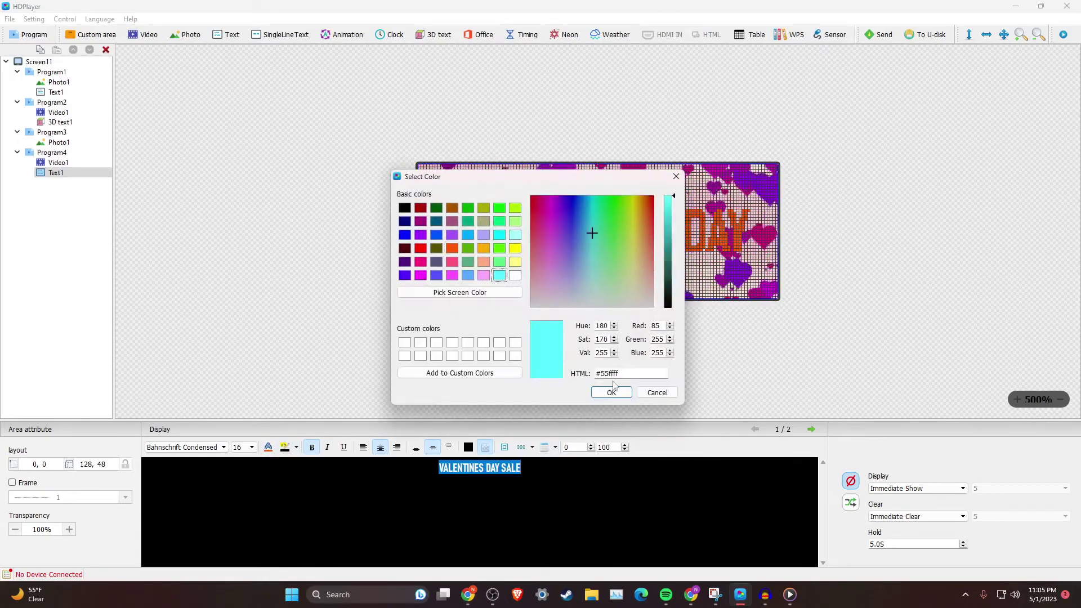
pyautogui.click(612, 393)
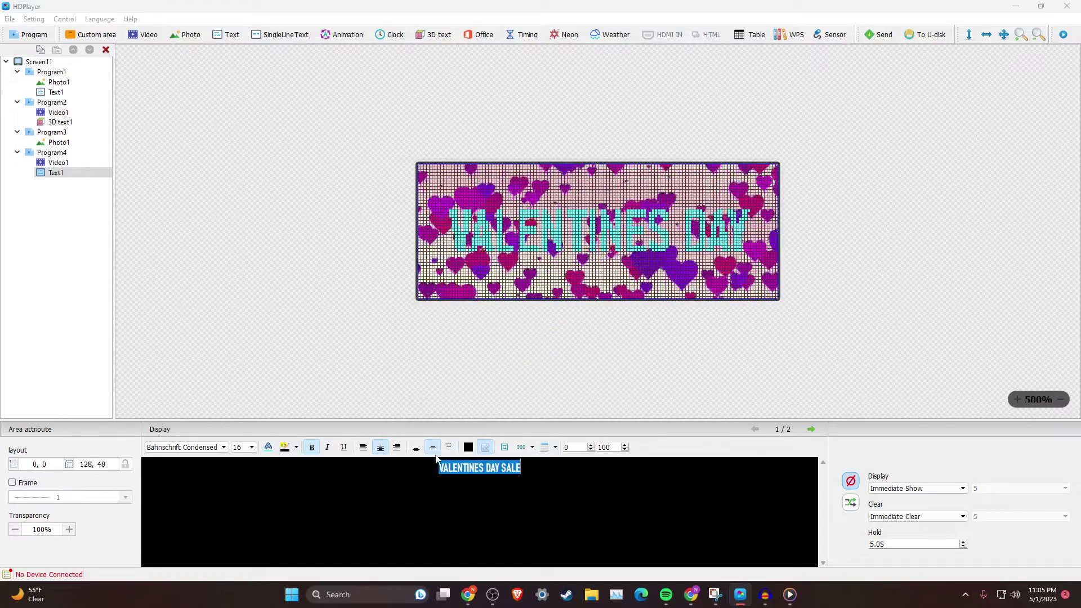
pyautogui.click(523, 449)
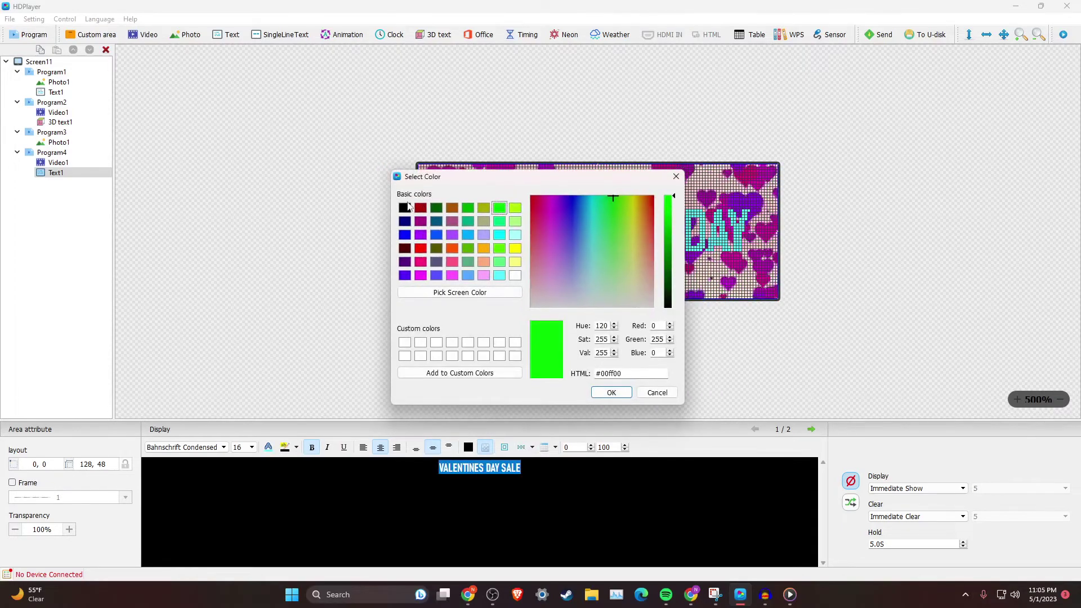
pyautogui.click(657, 392)
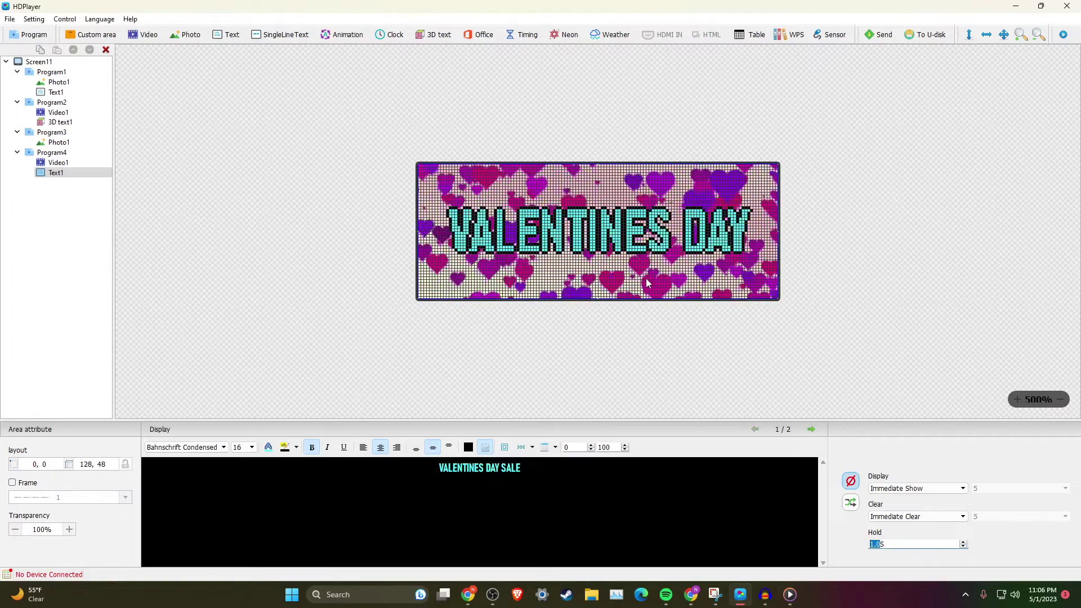
# Step: Set the Valentine's text to display with Move Right and clear with Bottom Right Cover, with a 1.0 s hold
pyautogui.click(957, 488)
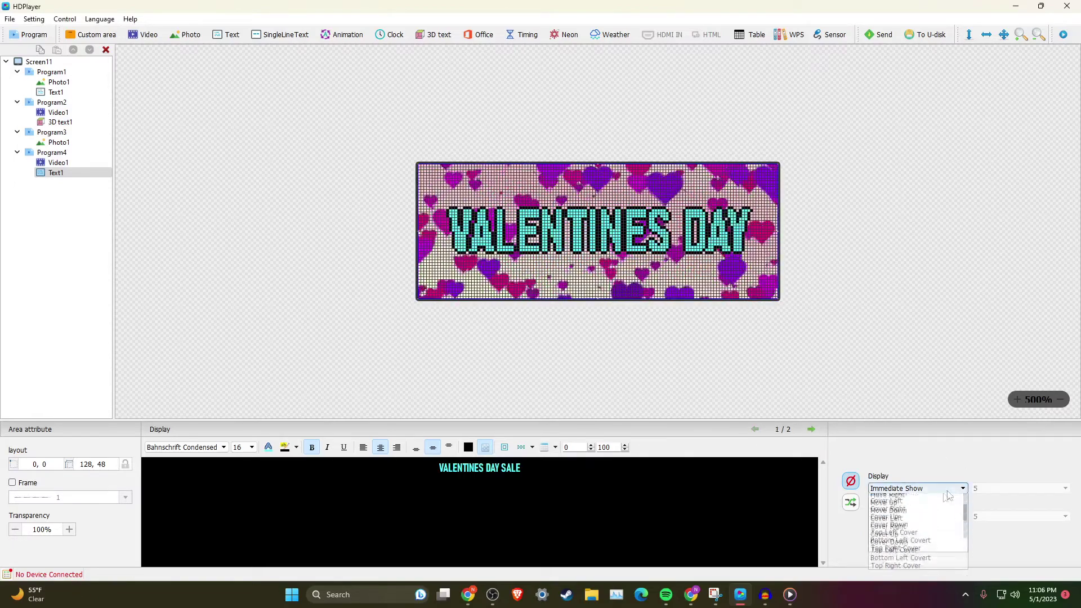
pyautogui.click(900, 514)
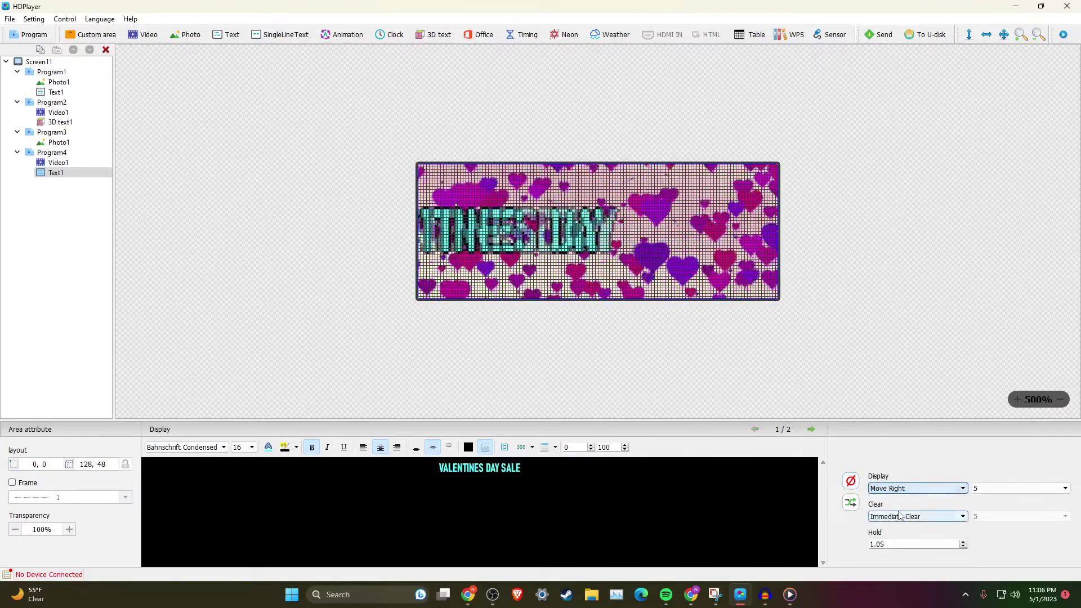
pyautogui.click(903, 518)
pyautogui.scroll(-5, 908, 557)
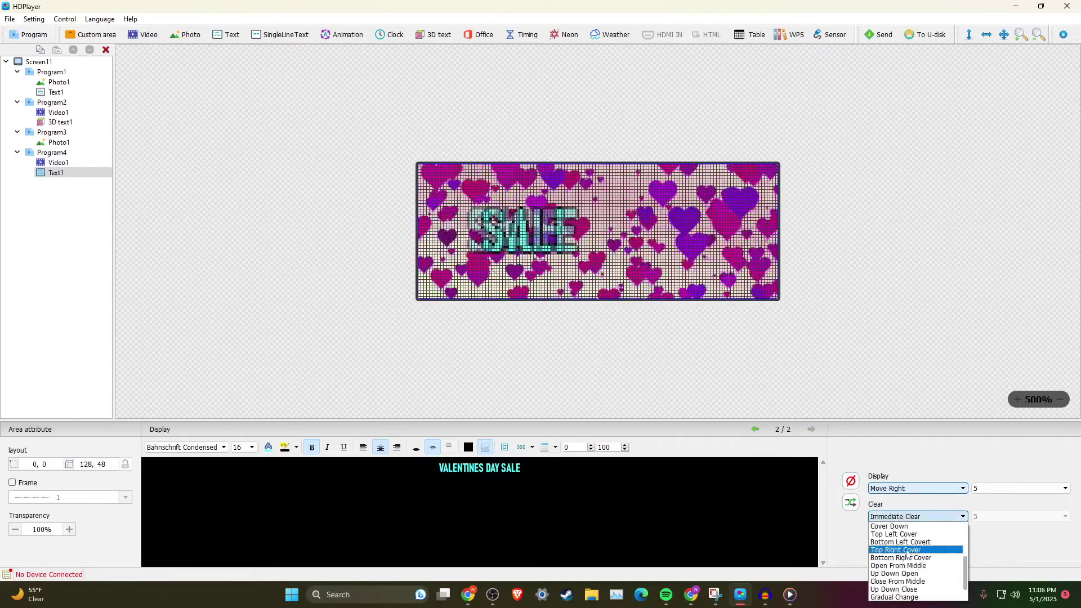
pyautogui.click(909, 558)
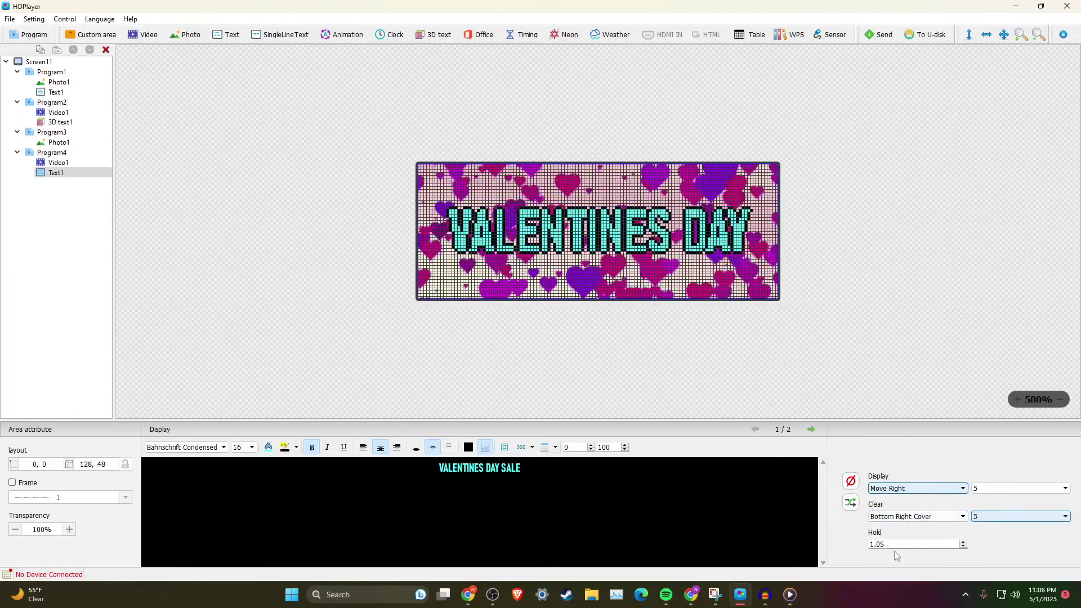
# Step: Set both the display and clear effect speeds of the Valentine's text to 1 fast
pyautogui.click(999, 488)
pyautogui.click(994, 498)
pyautogui.click(993, 516)
pyautogui.click(993, 526)
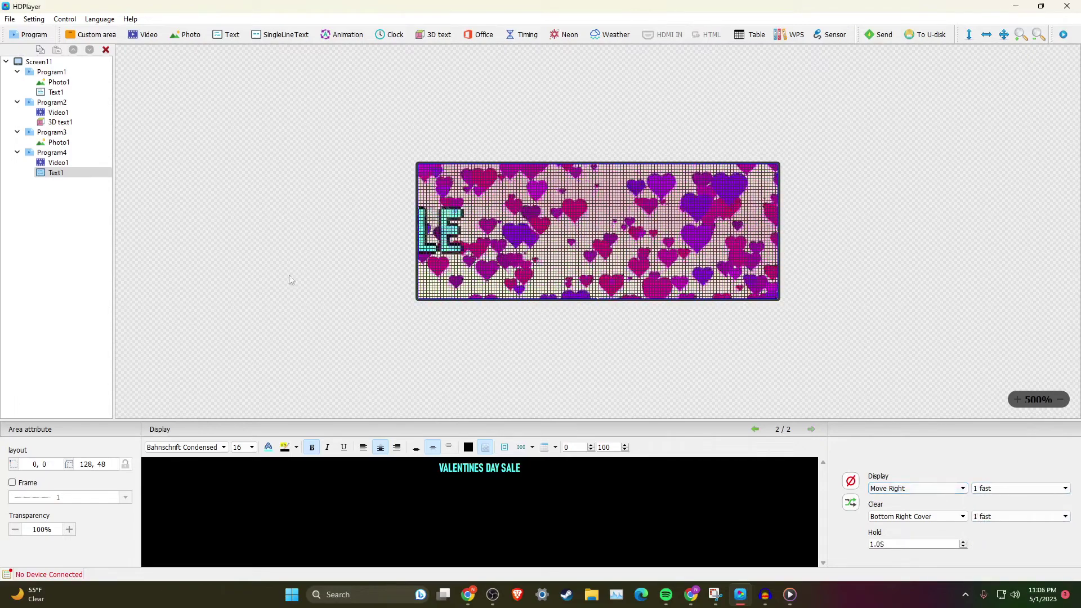
# Step: Switch Program1 to fixed-length playback and set its duration to 0:00:05
pyautogui.click(59, 74)
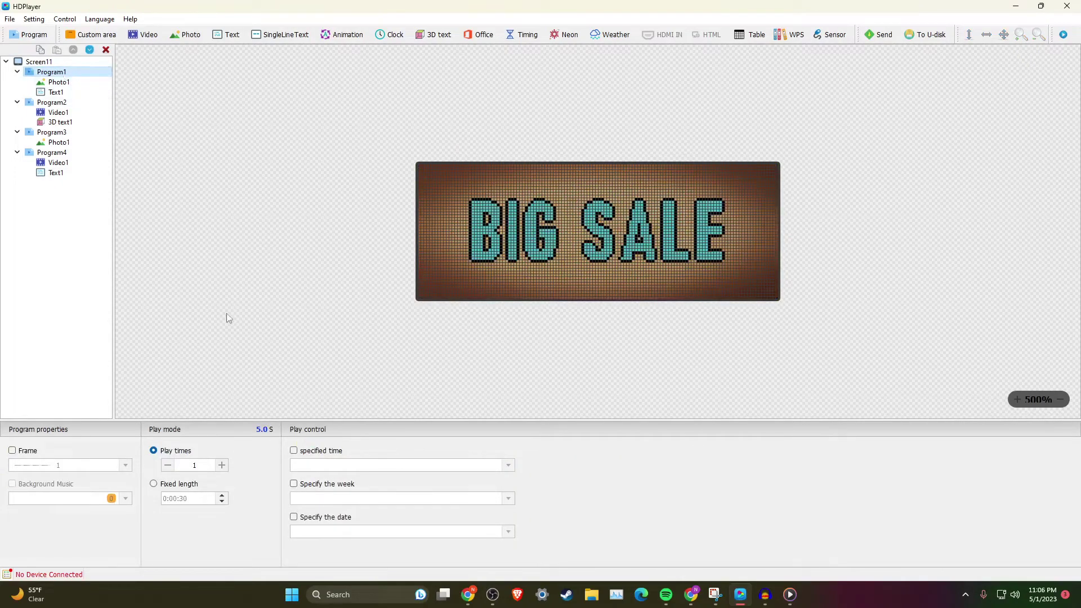
pyautogui.click(179, 485)
pyautogui.click(197, 498)
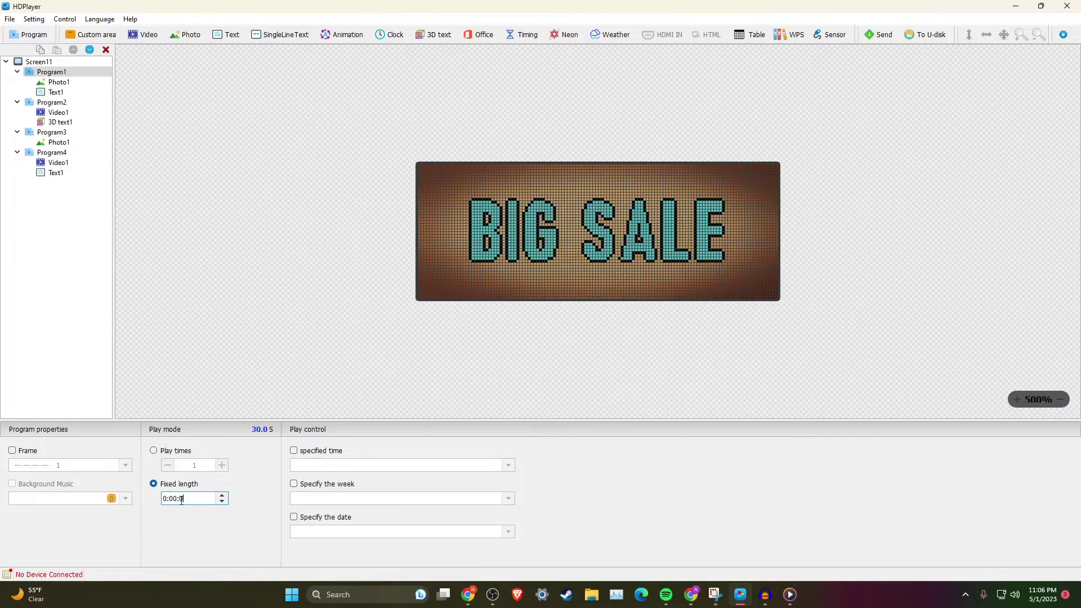
pyautogui.write('5')
pyautogui.press('Return')
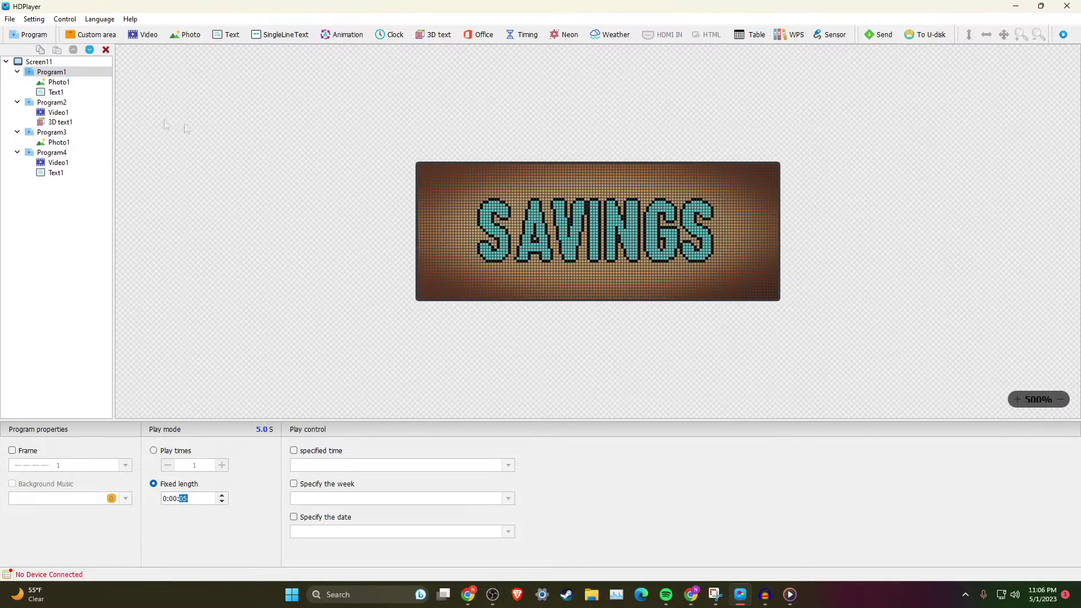
# Step: Switch Program2 to fixed-length playback and set its duration to 0:00:05
pyautogui.click(57, 103)
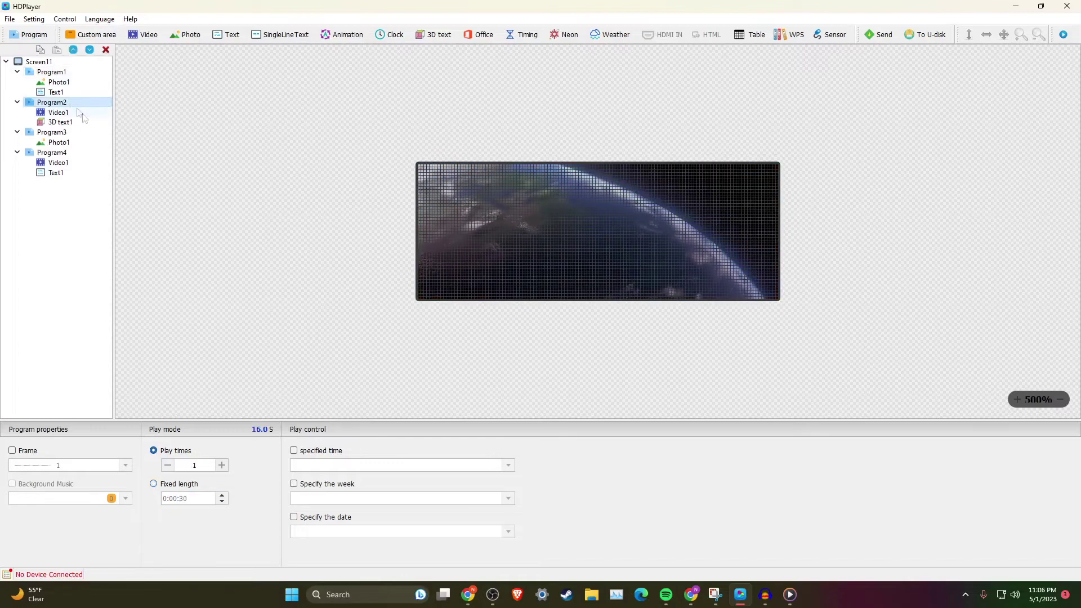
pyautogui.click(163, 486)
pyautogui.click(193, 499)
pyautogui.press('BackSpace')
pyautogui.press('BackSpace')
pyautogui.write('0')
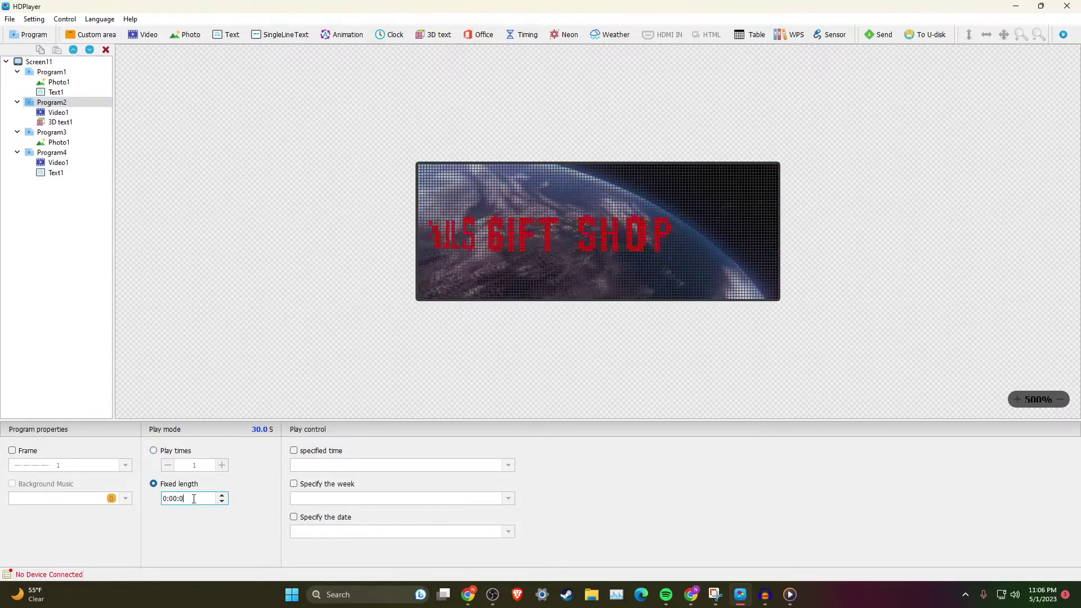
pyautogui.write('5')
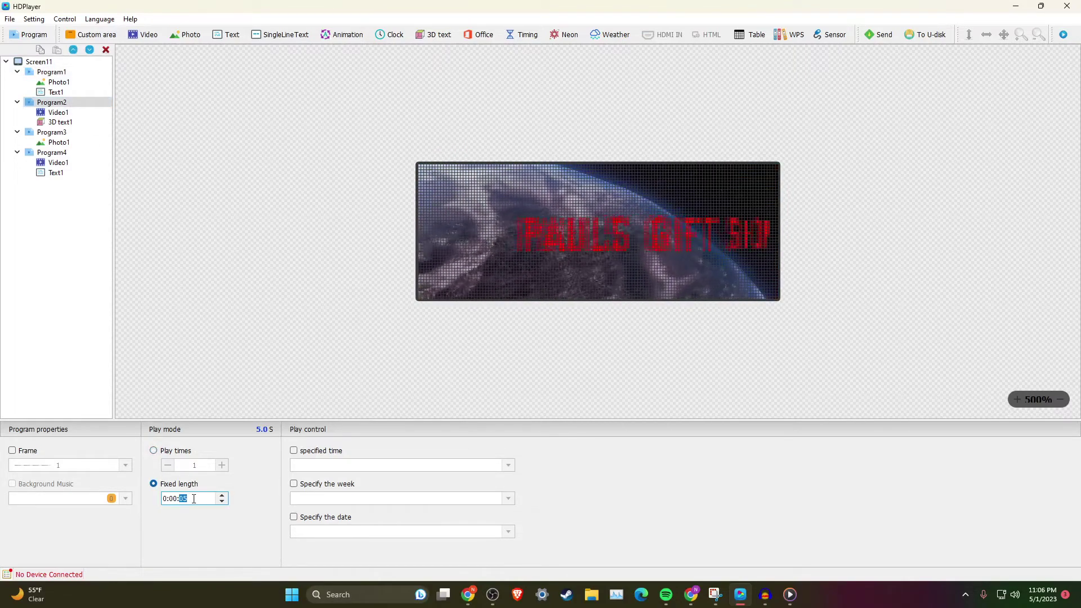
# Step: Restrict Program3, the Happy Halloween image, to specified dates and add a date range
pyautogui.click(63, 135)
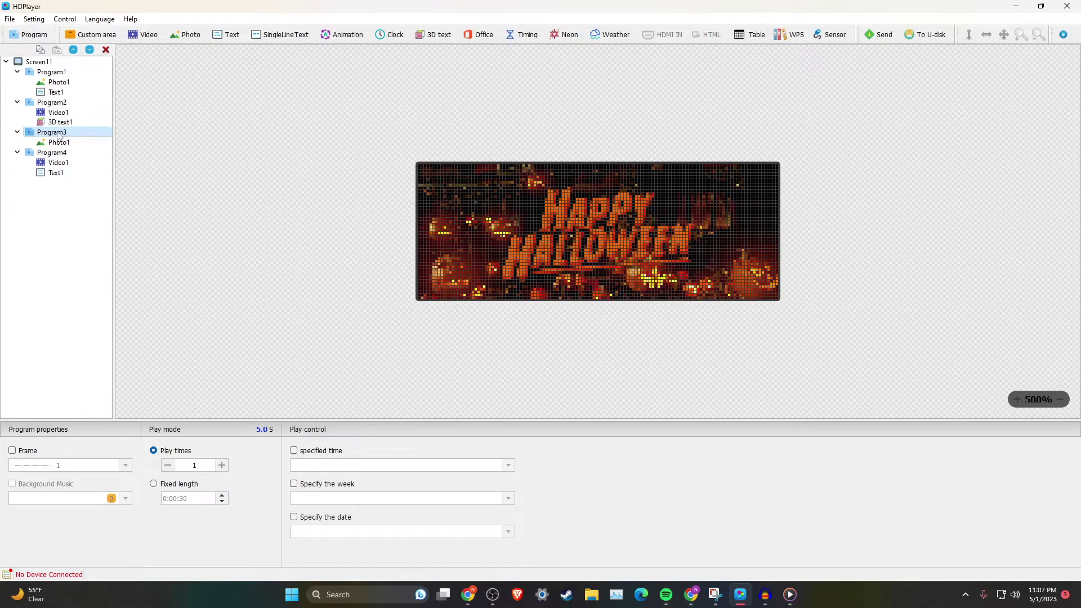
pyautogui.click(293, 517)
pyautogui.click(383, 531)
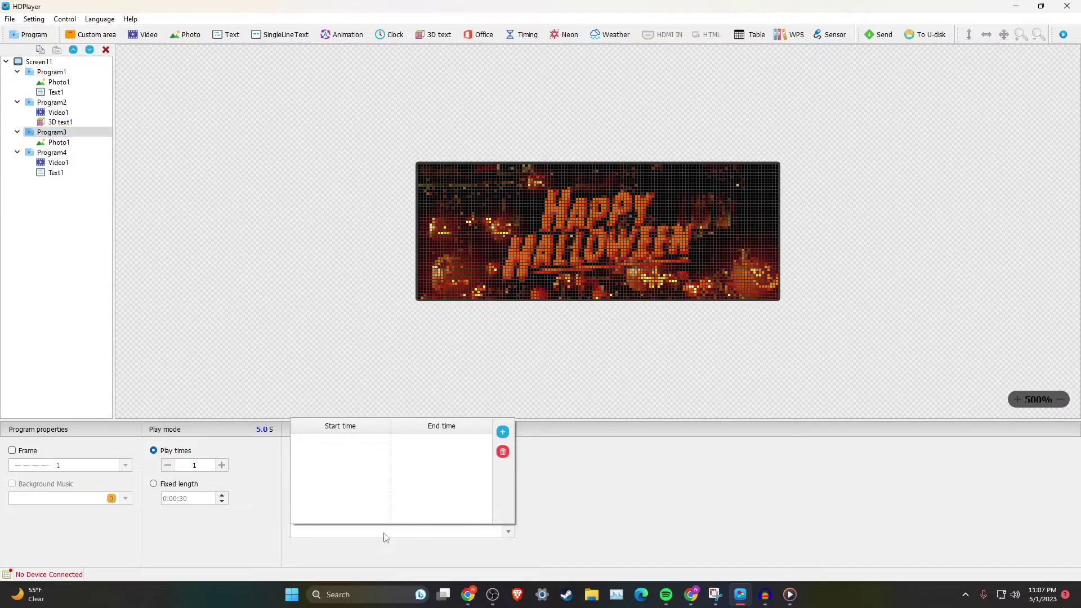
pyautogui.click(505, 433)
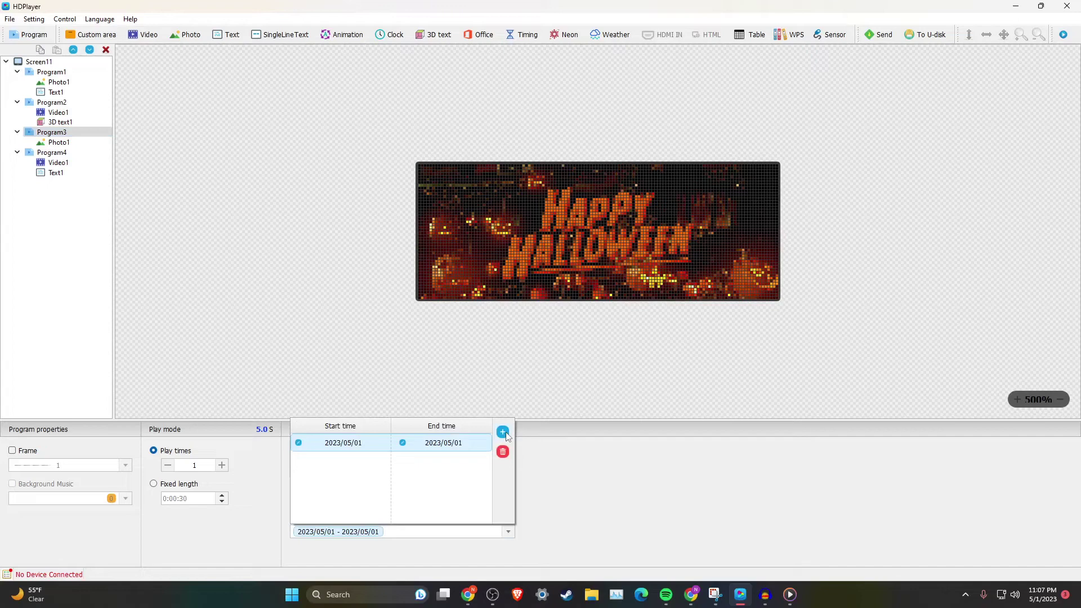
# Step: Set the start date of Program3's date range to 2023/10/31
pyautogui.click(300, 443)
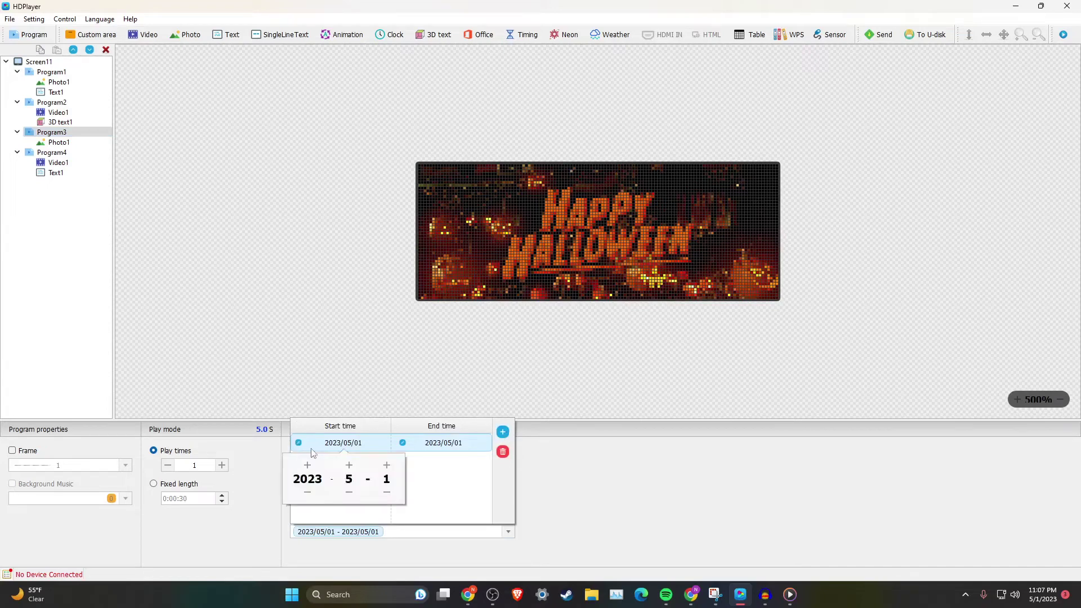
pyautogui.click(349, 494)
pyautogui.click(349, 493)
pyautogui.click(349, 493)
pyautogui.click(349, 494)
pyautogui.click(349, 493)
pyautogui.click(349, 494)
pyautogui.click(350, 494)
pyautogui.click(349, 493)
pyautogui.click(349, 493)
pyautogui.click(387, 465)
pyautogui.click(386, 465)
pyautogui.click(386, 465)
pyautogui.click(386, 465)
pyautogui.click(386, 465)
pyautogui.click(386, 465)
pyautogui.click(387, 465)
pyautogui.click(386, 465)
pyautogui.click(386, 465)
pyautogui.click(387, 465)
pyautogui.click(473, 485)
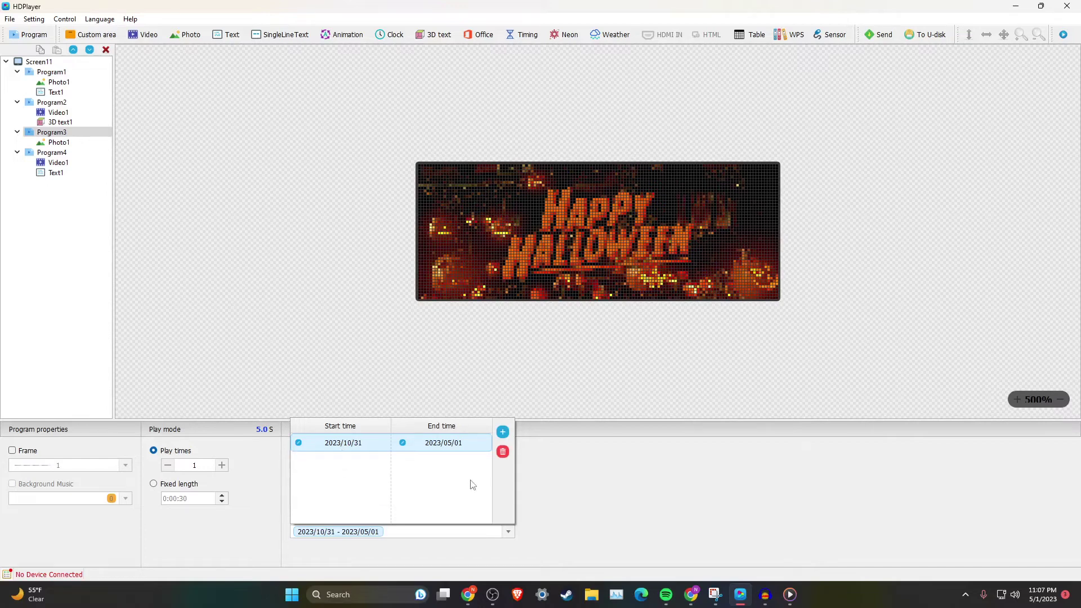
# Step: Set the end date of Program3's date range to 2023/11/01 and close the date list
pyautogui.click(405, 444)
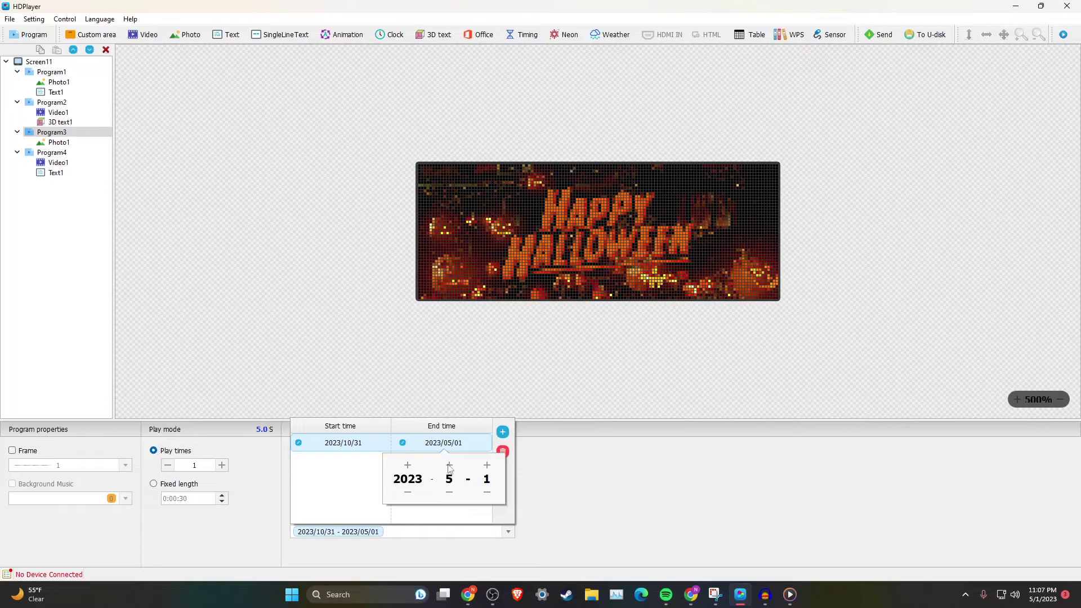
pyautogui.click(455, 492)
pyautogui.click(455, 492)
pyautogui.click(455, 492)
pyautogui.click(455, 493)
pyautogui.click(455, 493)
pyautogui.click(455, 492)
pyautogui.click(455, 492)
pyautogui.click(449, 465)
pyautogui.click(487, 492)
pyautogui.click(487, 465)
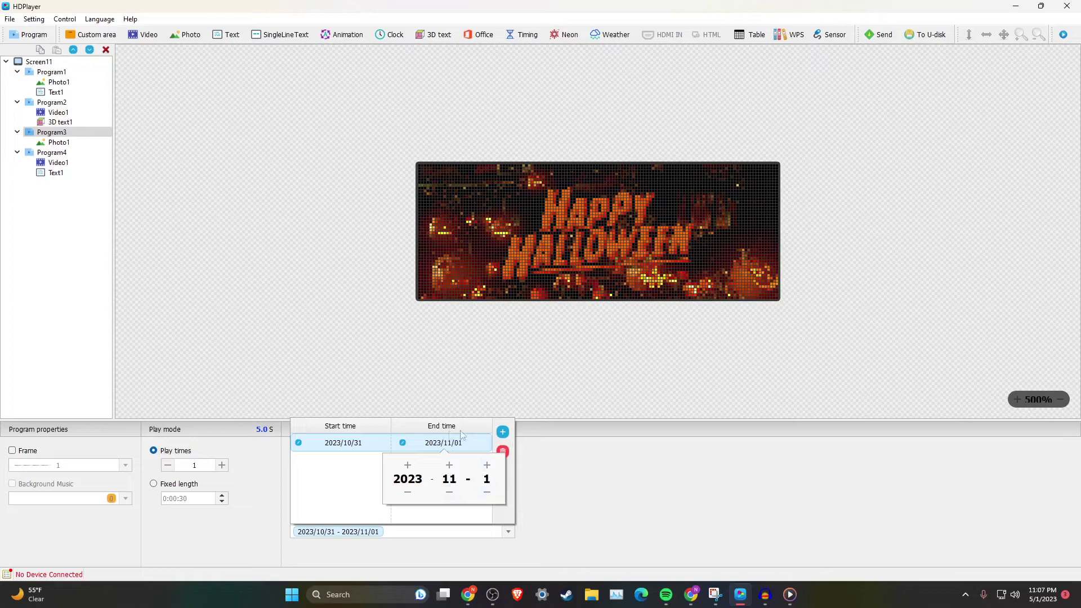
pyautogui.click(434, 508)
pyautogui.click(570, 504)
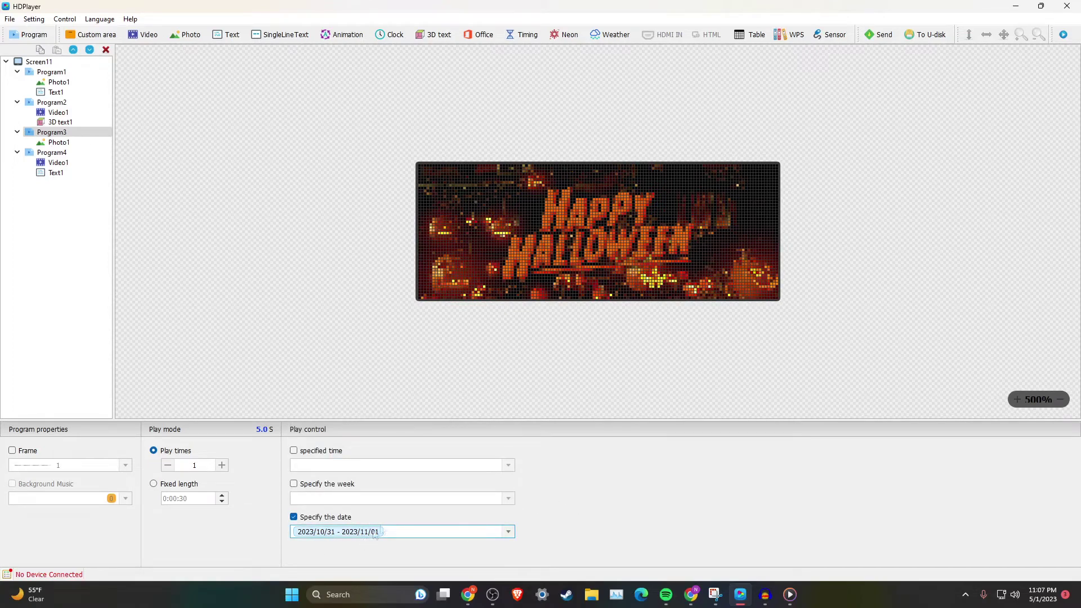
# Step: Restrict Program3 to a specified time of day and add a time range
pyautogui.click(293, 450)
pyautogui.click(471, 467)
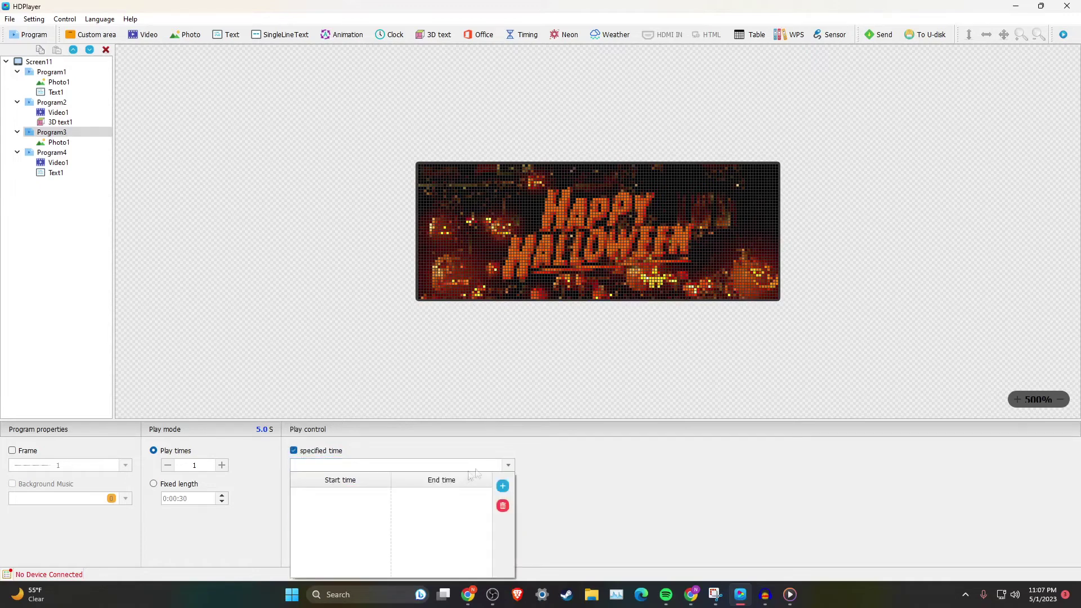
pyautogui.click(502, 486)
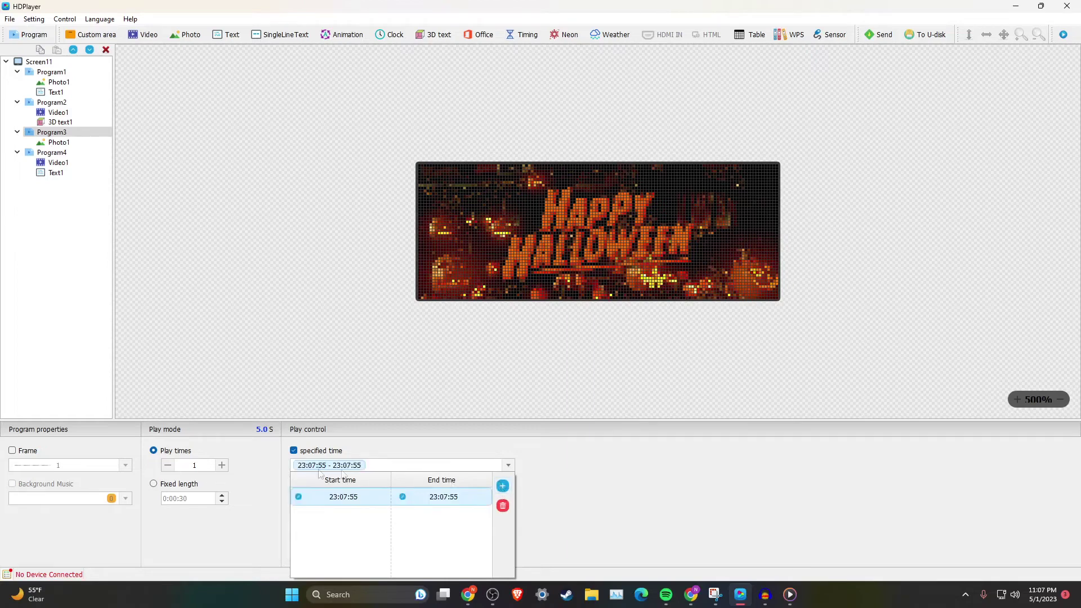
# Step: Set the start time of Program3's time range to 12:00:00
pyautogui.click(299, 497)
pyautogui.click(308, 520)
pyautogui.click(308, 520)
pyautogui.click(308, 519)
pyautogui.click(307, 519)
pyautogui.click(308, 519)
pyautogui.click(307, 519)
pyautogui.click(308, 519)
pyautogui.click(307, 519)
pyautogui.click(308, 520)
pyautogui.click(308, 519)
pyautogui.click(308, 519)
pyautogui.click(343, 546)
pyautogui.click(344, 546)
pyautogui.click(343, 547)
pyautogui.click(344, 547)
pyautogui.click(380, 546)
pyautogui.click(380, 546)
pyautogui.click(380, 519)
pyautogui.click(380, 520)
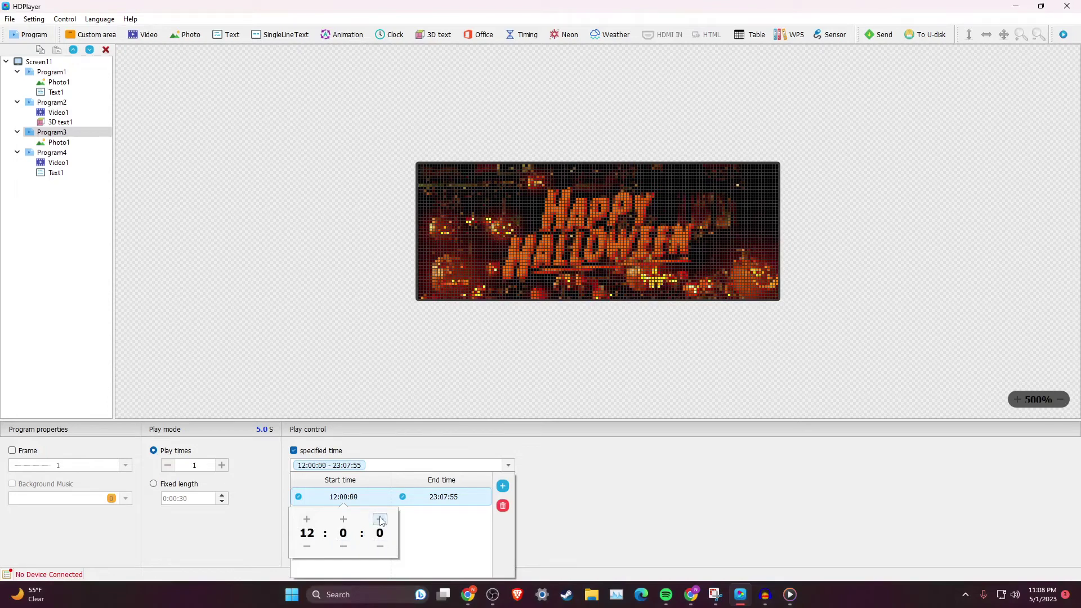
# Step: Set the end time of Program3's time range to 17:00:00
pyautogui.click(403, 498)
pyautogui.click(403, 497)
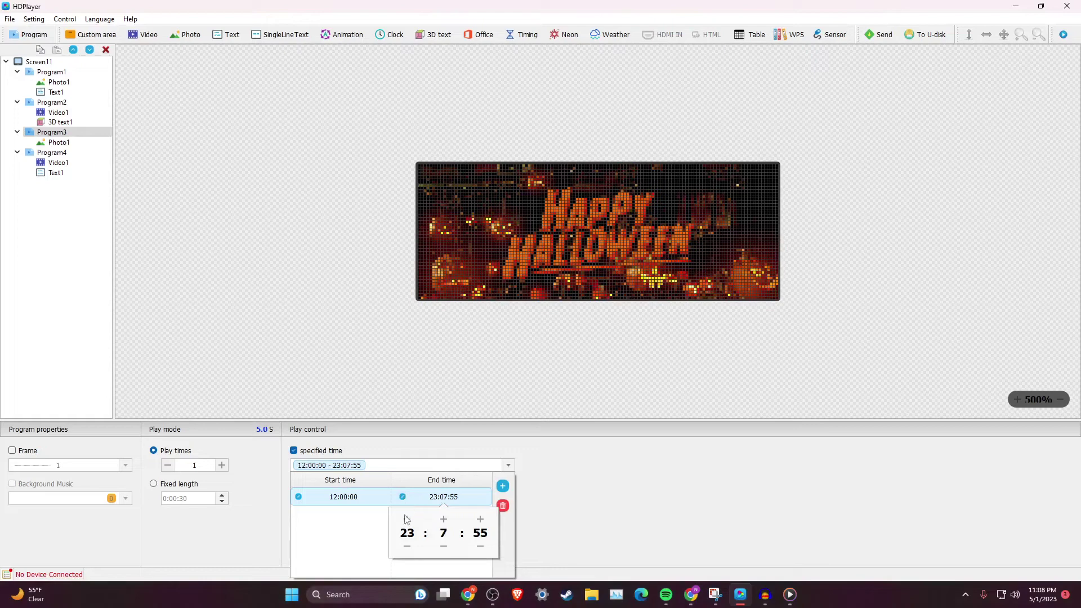
pyautogui.click(407, 518)
pyautogui.click(407, 518)
pyautogui.click(407, 519)
pyautogui.click(407, 519)
pyautogui.click(407, 518)
pyautogui.click(407, 519)
pyautogui.click(408, 519)
pyautogui.click(407, 519)
pyautogui.click(407, 519)
pyautogui.click(407, 519)
pyautogui.click(444, 546)
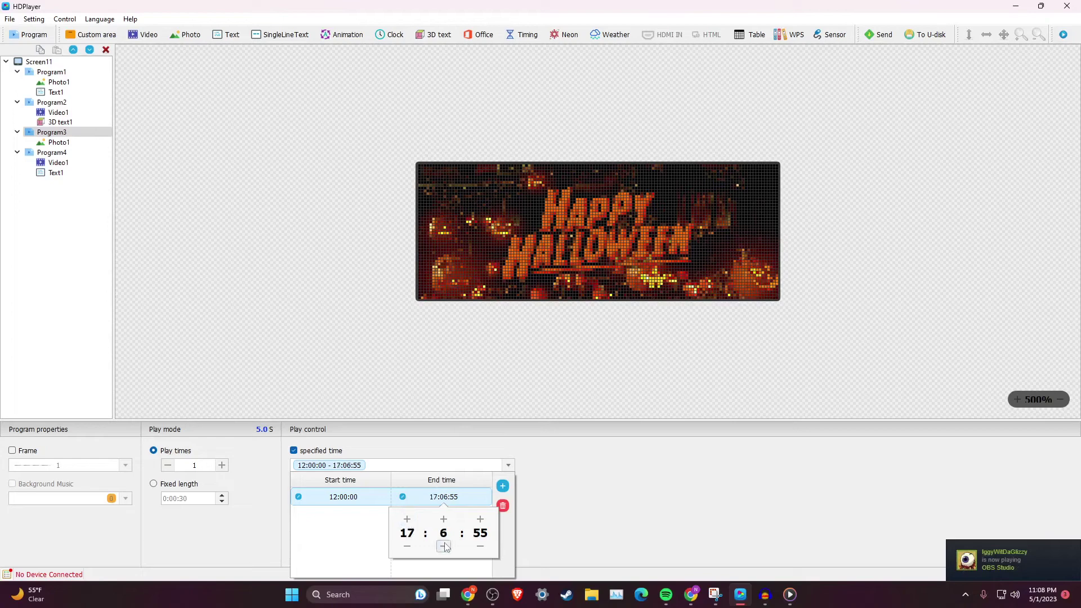
pyautogui.click(445, 546)
pyautogui.click(444, 547)
pyautogui.click(444, 546)
pyautogui.click(481, 520)
pyautogui.click(480, 519)
pyautogui.click(459, 566)
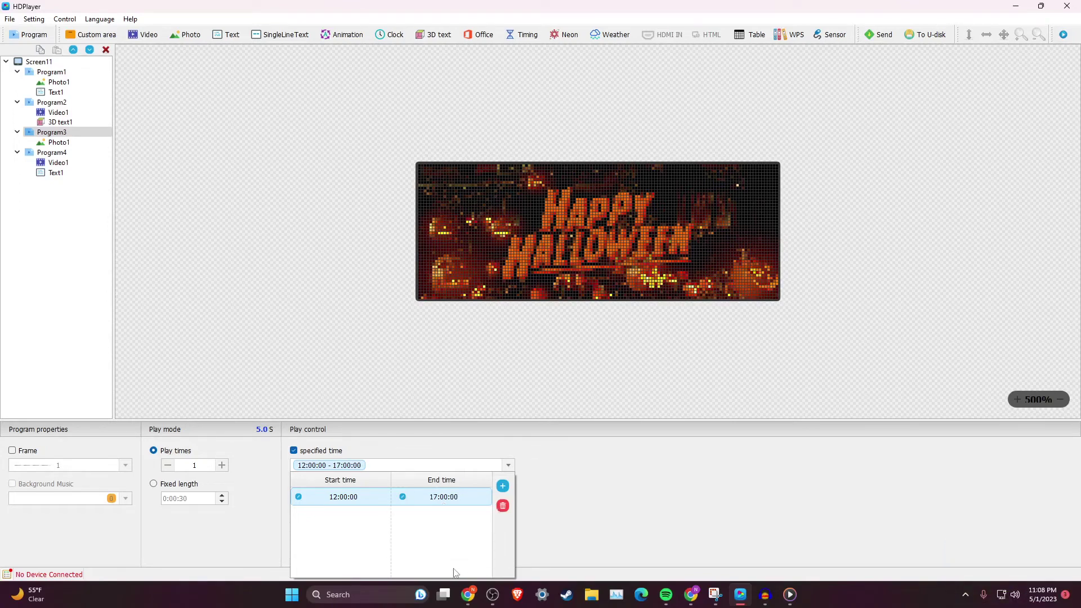
# Step: Close Program3's time range list and select Program4
pyautogui.click(580, 483)
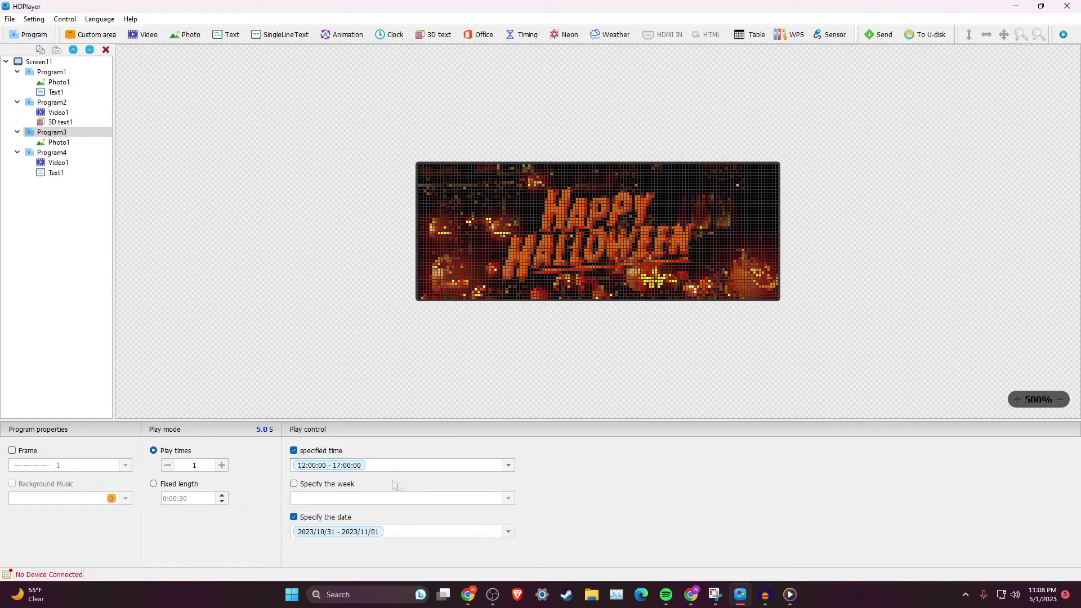
pyautogui.click(59, 152)
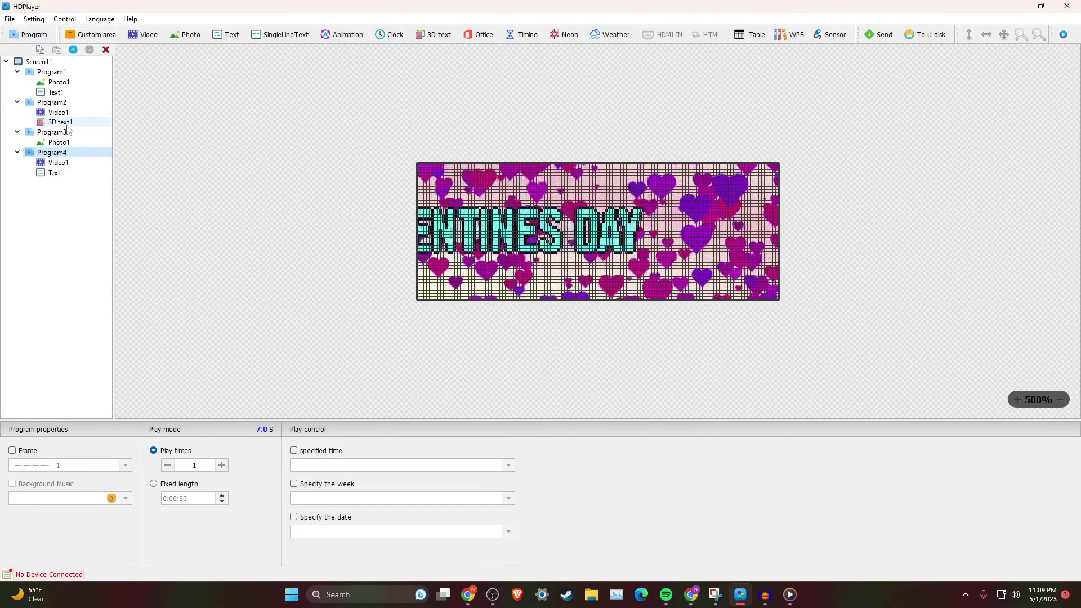
# Step: View the project's save options, and open and close the Send Project dialog for Screen11
pyautogui.click(9, 18)
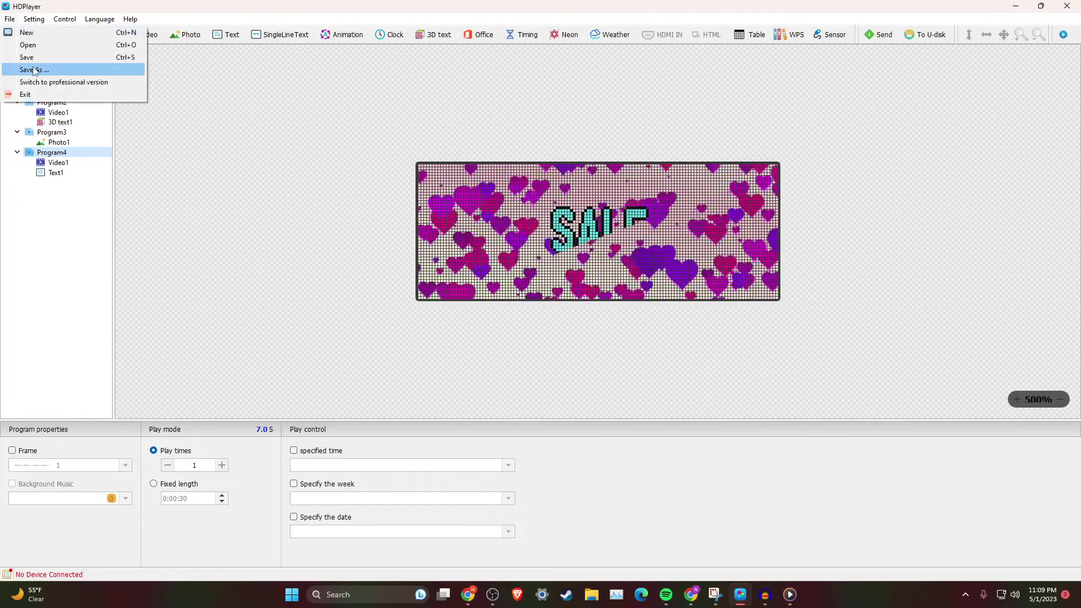
pyautogui.click(59, 194)
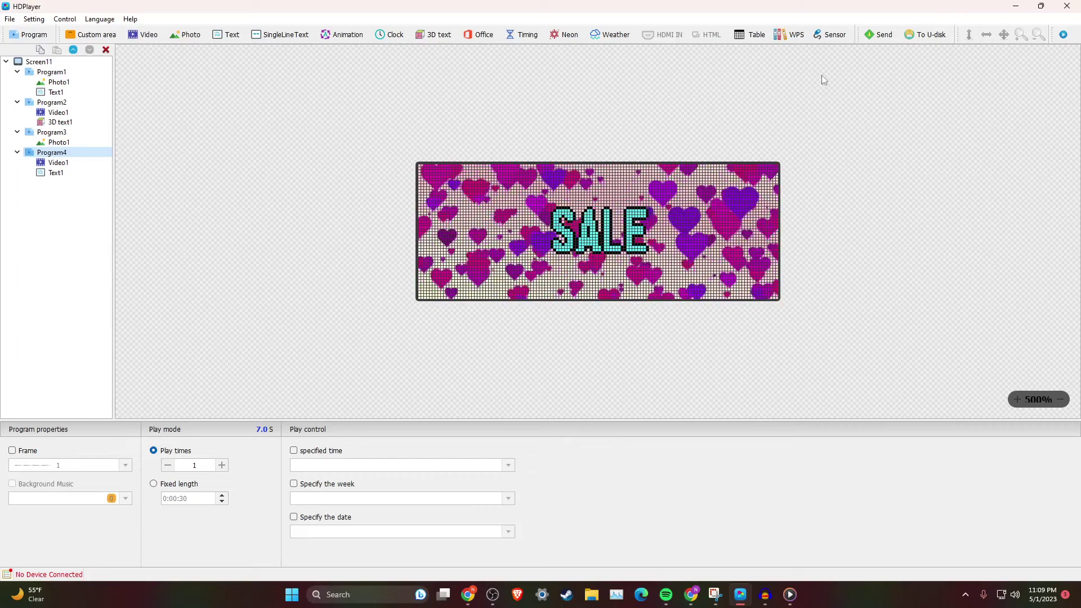
pyautogui.click(880, 35)
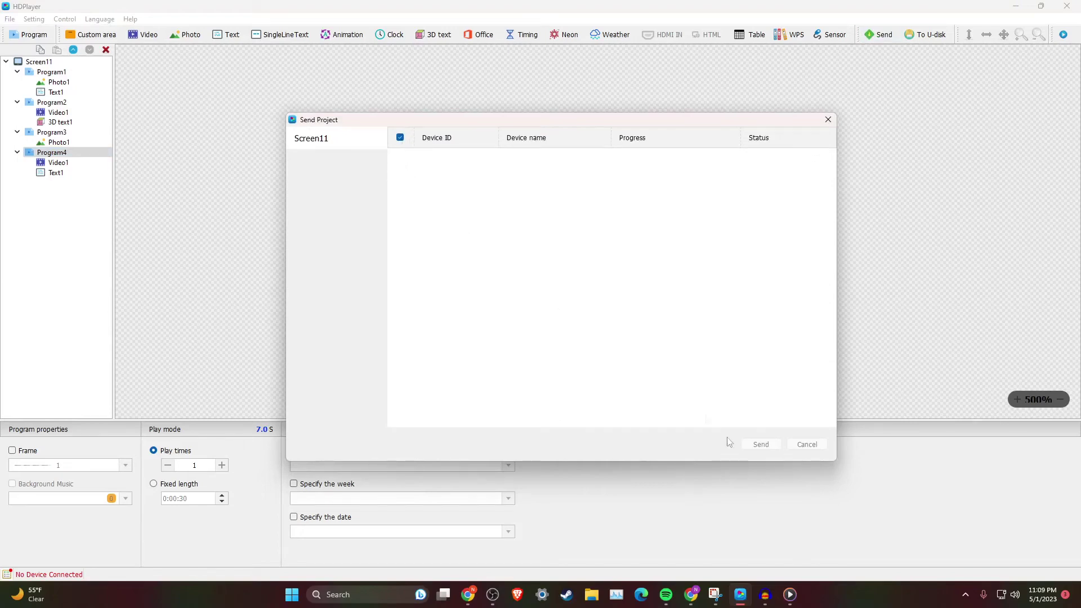
pyautogui.click(829, 119)
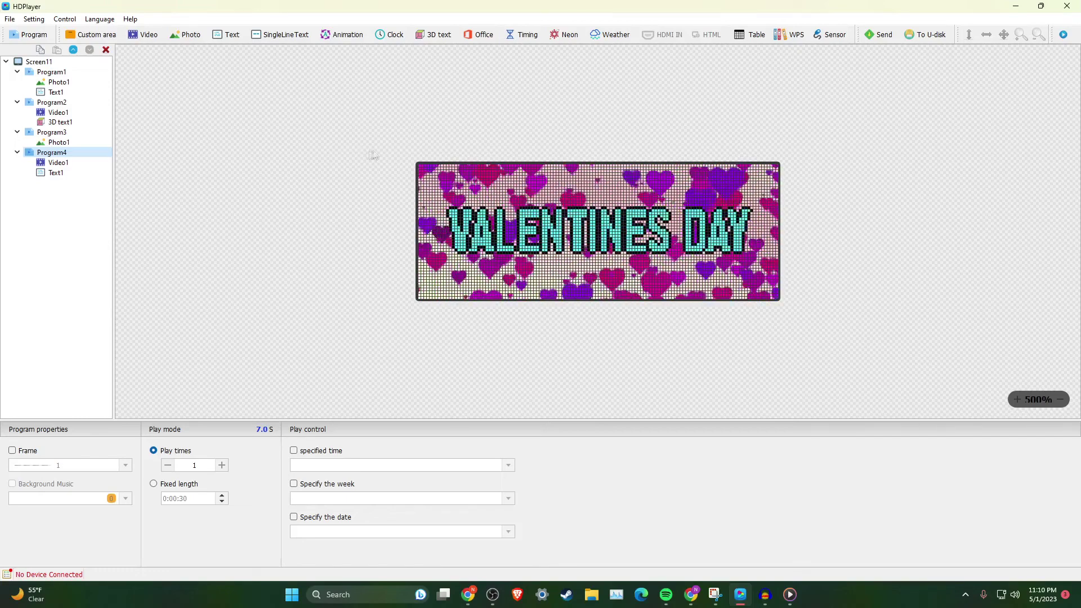
# Step: Add a fifth program to Screen11 and insert the green arrow-pattern video in it
pyautogui.click(29, 35)
pyautogui.click(144, 35)
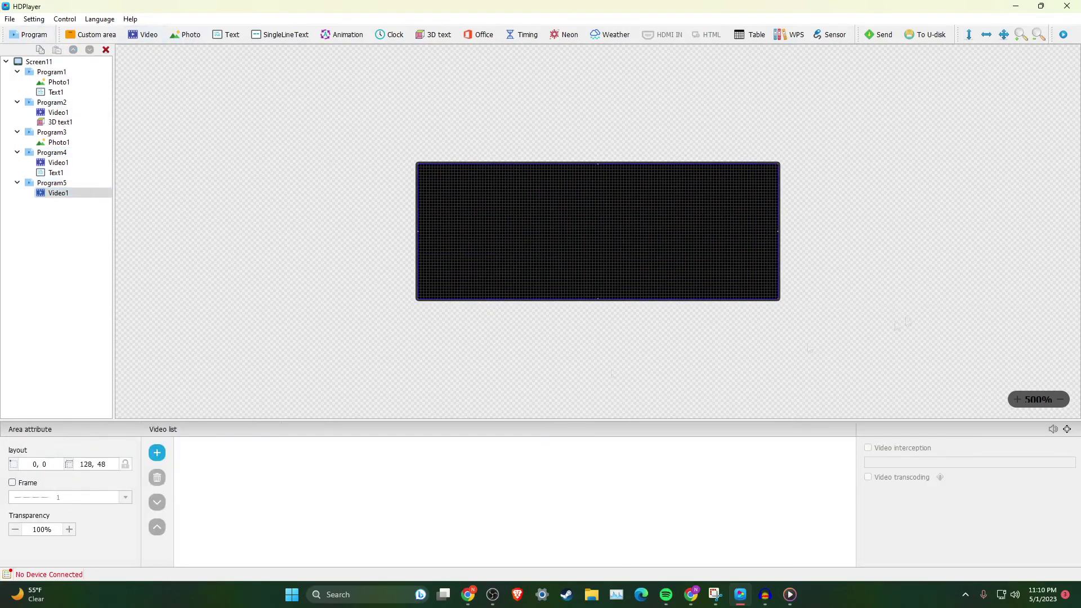
pyautogui.doubleClick(339, 319)
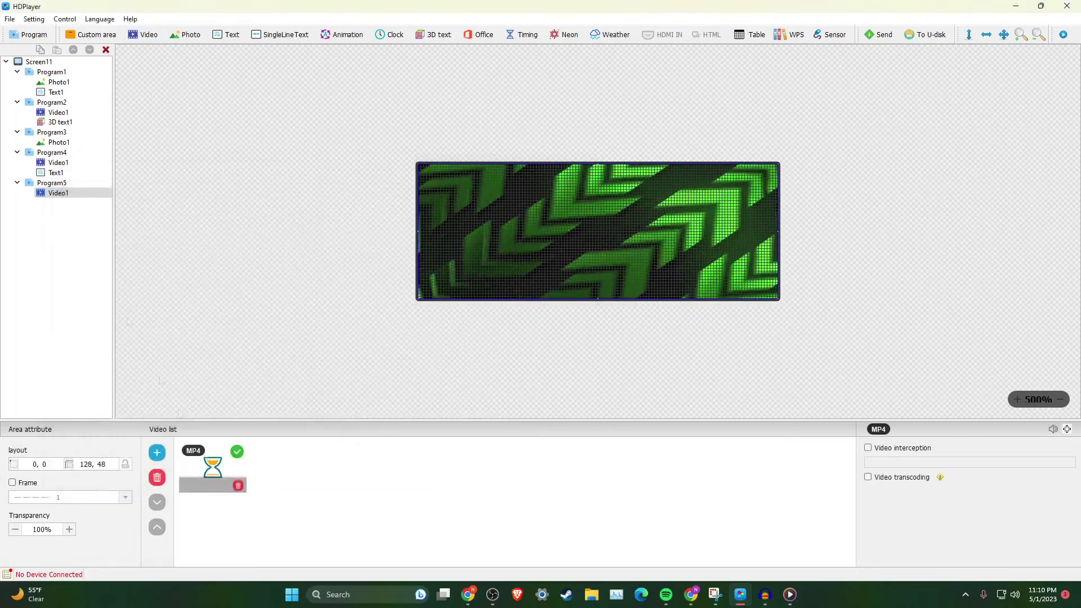
# Step: Add a text area reading "THANKS" over the video and enlarge it to the full 128 × 48 screen
pyautogui.click(226, 35)
pyautogui.write('THANKS')
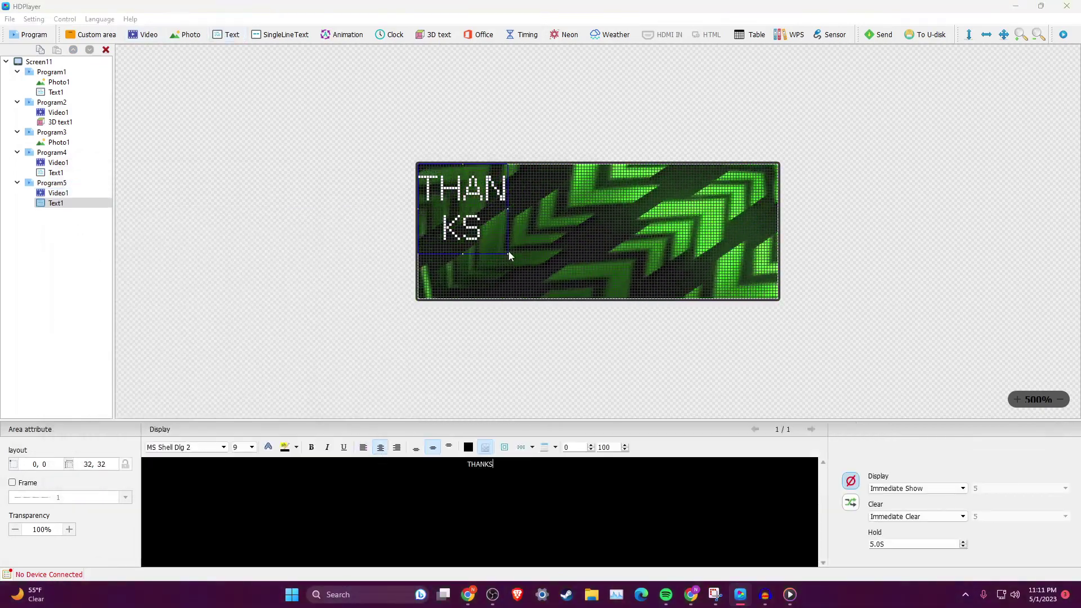
pyautogui.moveTo(507, 254); pyautogui.dragTo(779, 299)
# Step: Format the text in Bahnschrift Condensed at size 28 and extend it to "THANKS FOR WATCHING"
pyautogui.click(240, 492)
pyautogui.click(224, 447)
pyautogui.scroll(10, 186, 484)
pyautogui.click(186, 482)
pyautogui.click(252, 447)
pyautogui.scroll(-4, 240, 509)
pyautogui.click(240, 512)
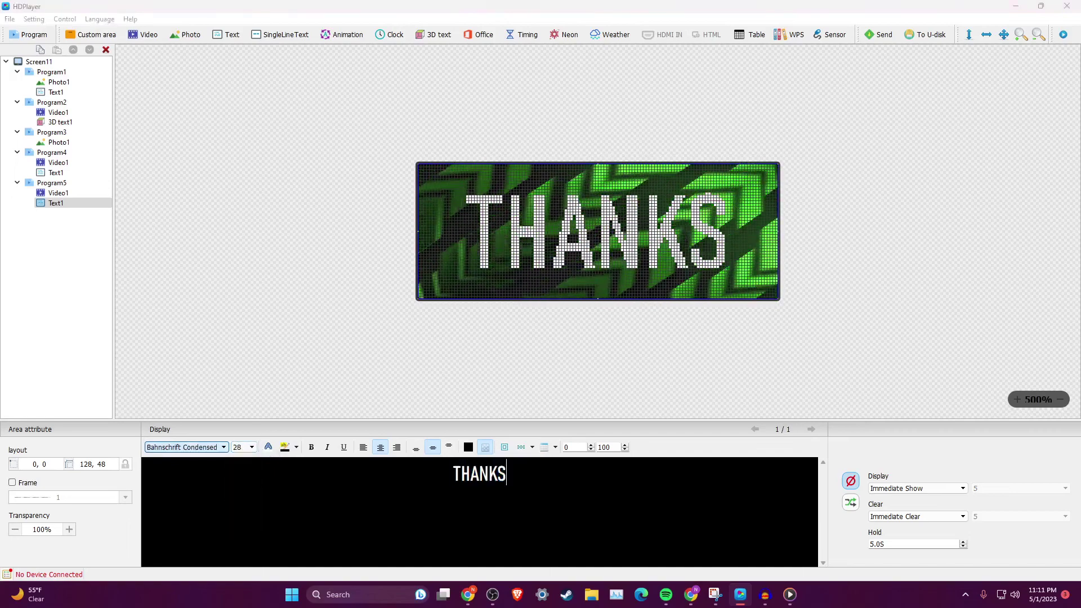
pyautogui.write('FOR WATCHING')
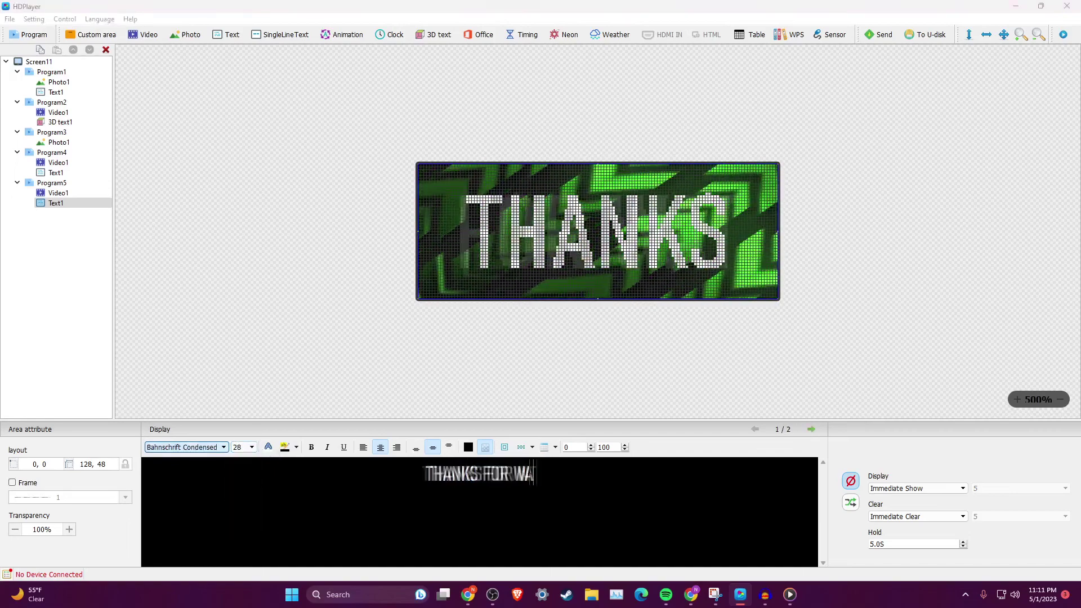
# Step: Set the text's hold time to 1.0 s and its display and clear speeds to 1 fast
pyautogui.click(963, 547)
pyautogui.click(963, 547)
pyautogui.click(963, 547)
pyautogui.click(964, 547)
pyautogui.click(851, 503)
pyautogui.click(1002, 488)
pyautogui.click(992, 498)
pyautogui.click(992, 517)
pyautogui.click(989, 526)
# Step: Color the whole "THANKS FOR WATCHING" text magenta
pyautogui.click(268, 447)
pyautogui.click(420, 262)
pyautogui.click(612, 393)
pyautogui.hotkey('ctrl', 'a')
pyautogui.click(268, 447)
pyautogui.click(612, 393)
pyautogui.click(544, 449)
pyautogui.click(616, 392)
# Step: Make the whole text bold and underlined, and check its pages in the preview
pyautogui.click(311, 447)
pyautogui.click(344, 447)
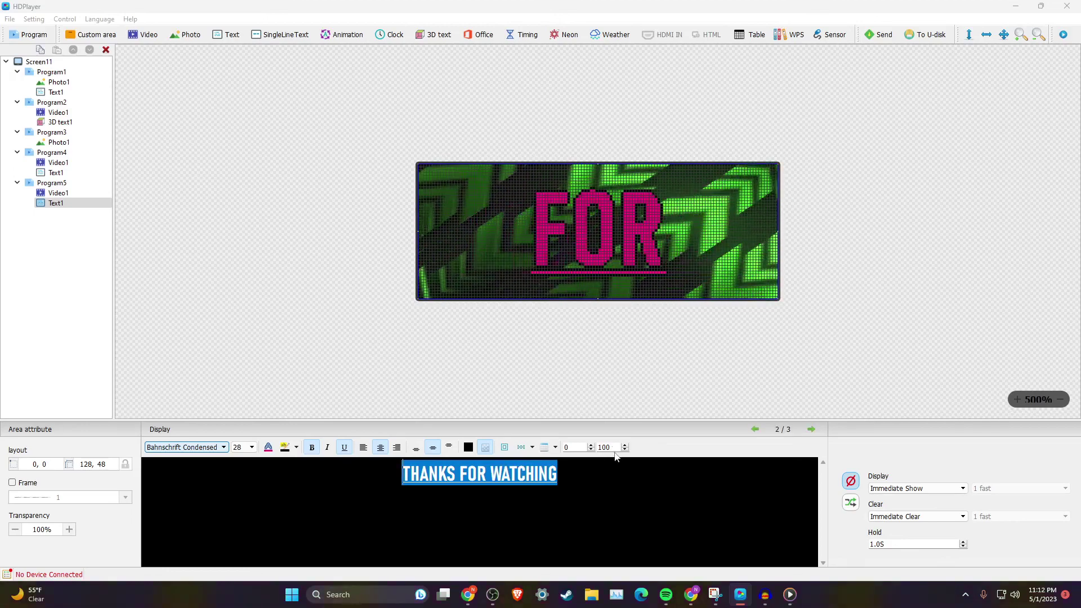
pyautogui.click(617, 476)
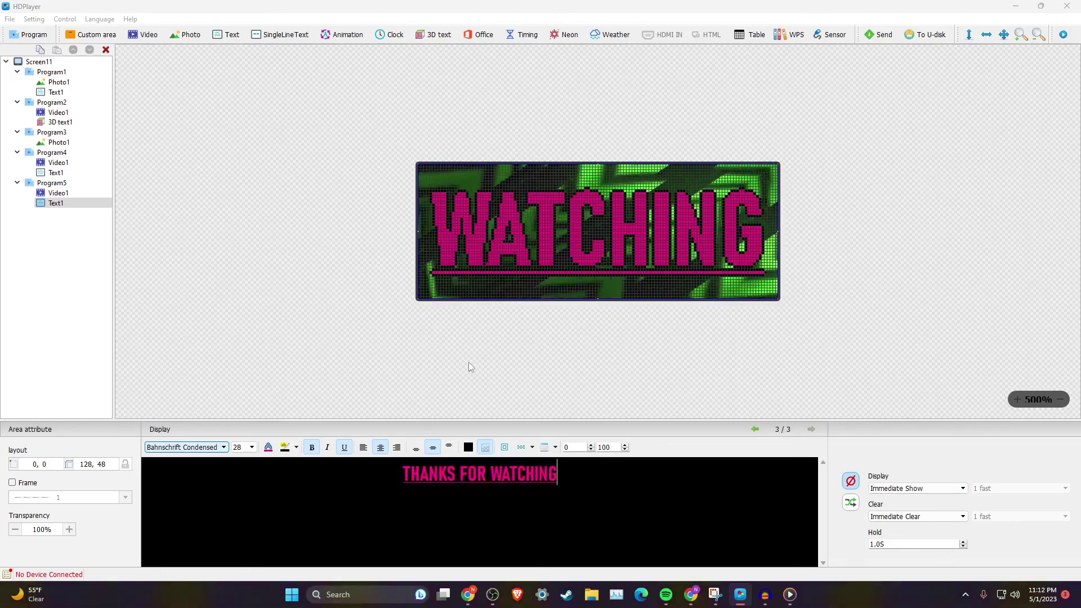
pyautogui.click(404, 473)
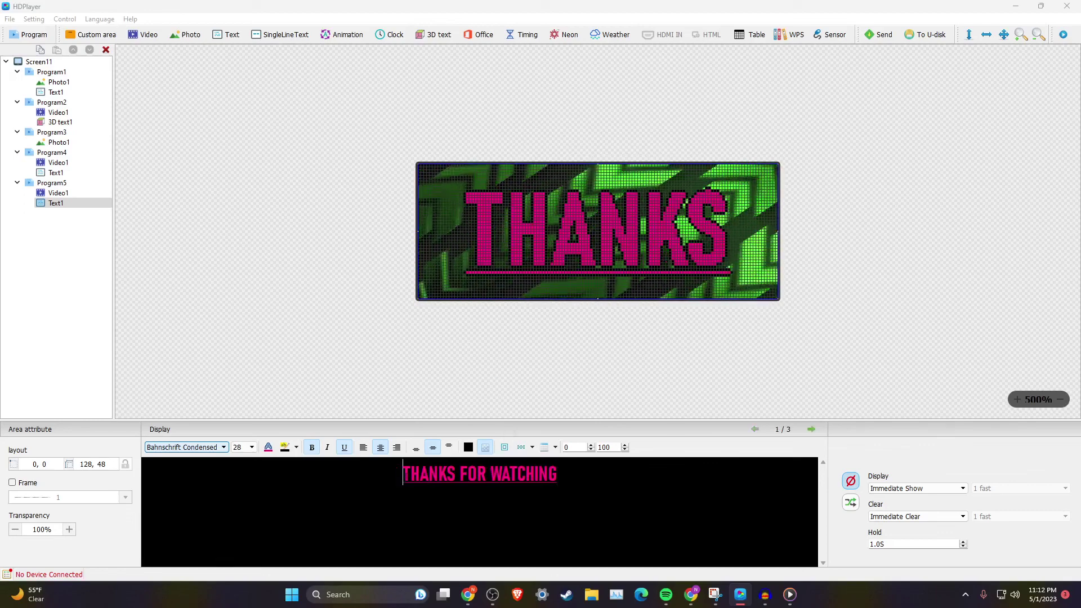